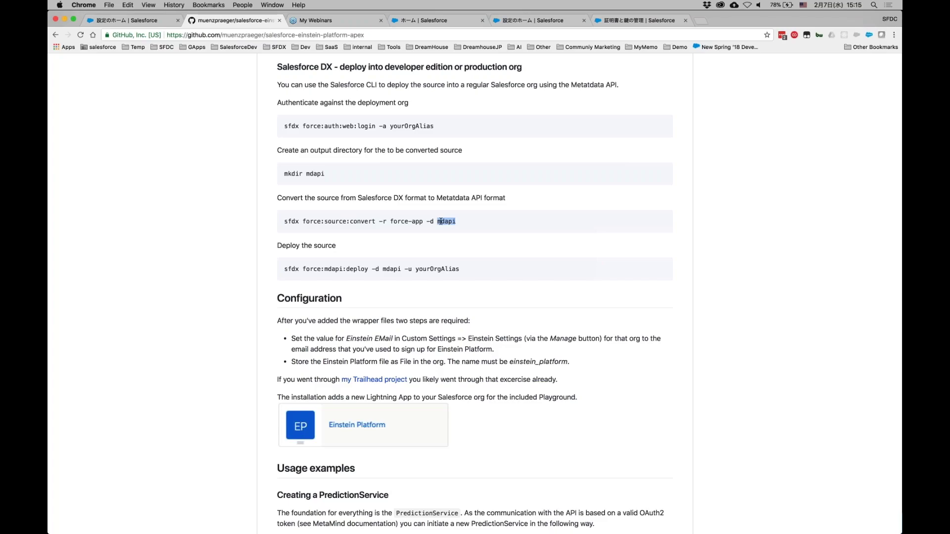
Examine the Salesforce DX deployment commands in the GitHub README, focusing on force:mdapi:deploy.
drag(302, 269, 369, 270)
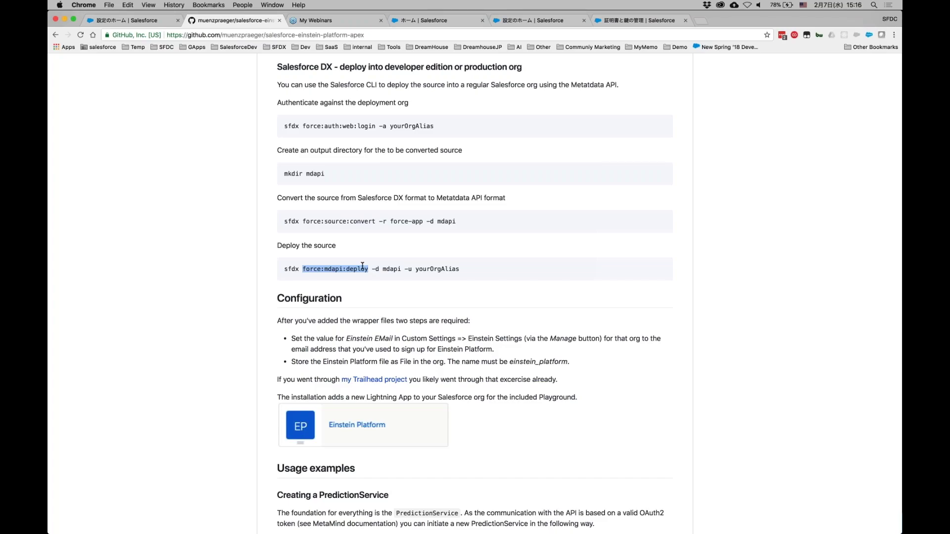
click(363, 266)
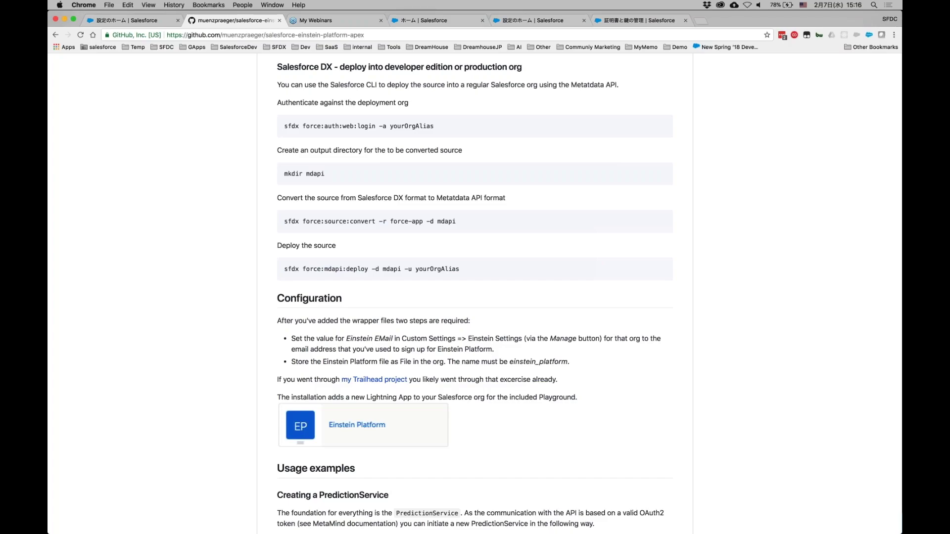
scroll(475, 292, up, 1)
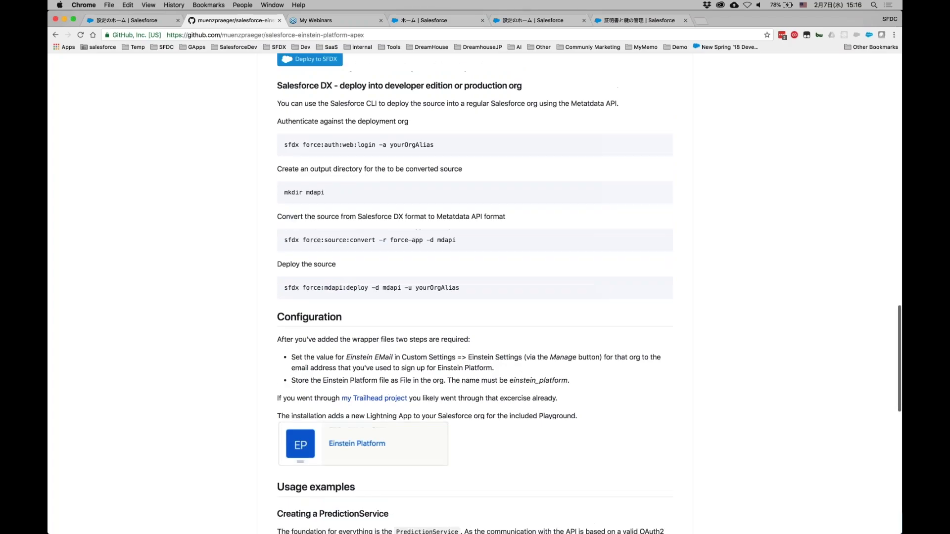
scroll(334, 305, up, 1)
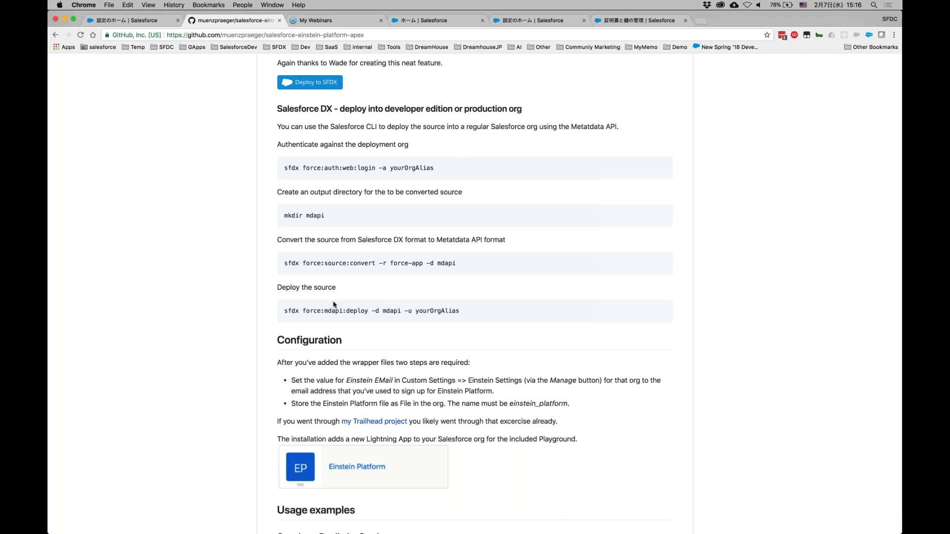
Open the Einstein Platform app in the Salesforce org and review the Playground's setup information on Custom Settings and the certificate.
click(618, 22)
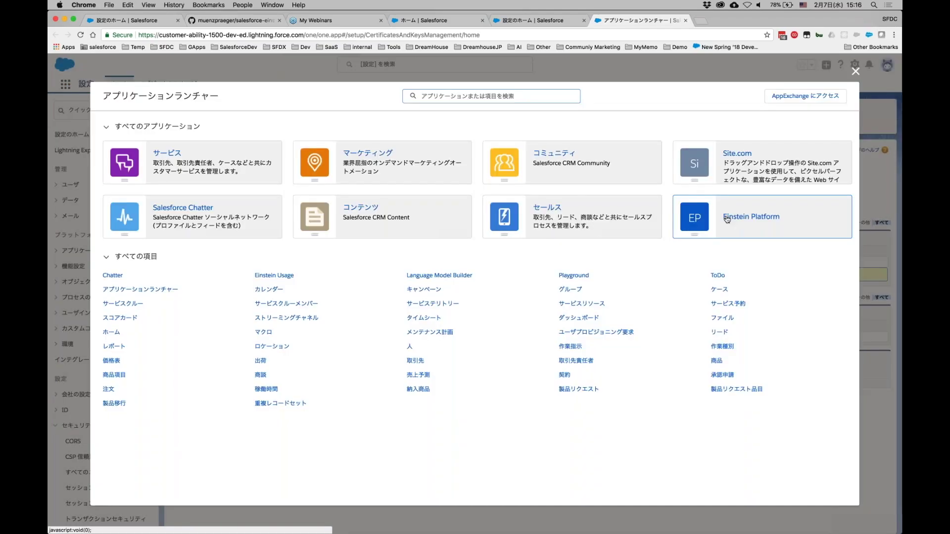
click(742, 342)
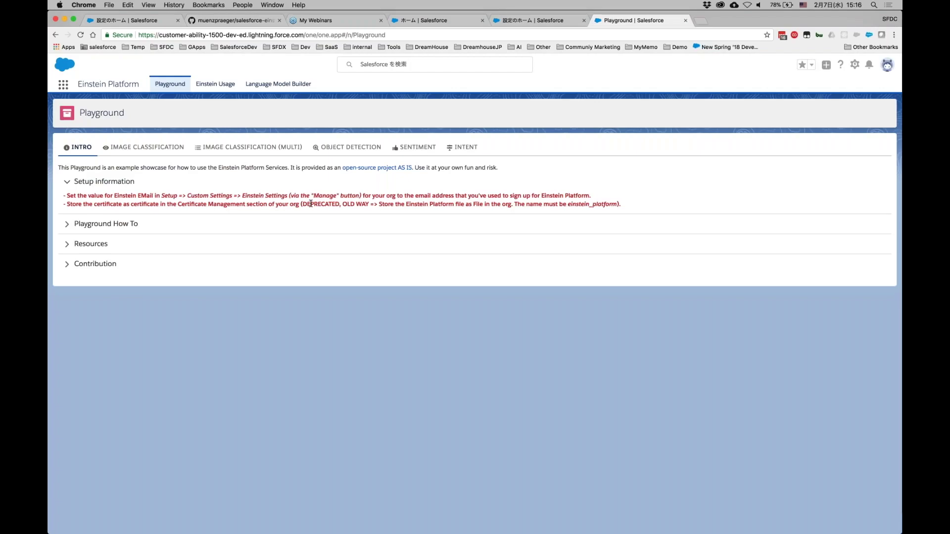
drag(188, 196, 232, 195)
double_click(592, 204)
double_click(321, 204)
double_click(584, 205)
double_click(325, 205)
click(214, 214)
Open the org's Setup, search for カスタム, and go to the カスタム設定 page.
click(854, 64)
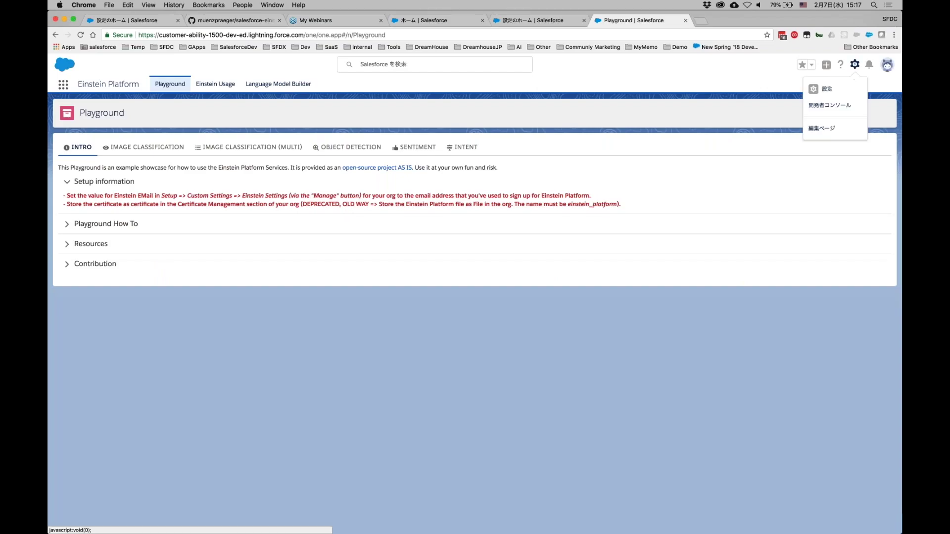
click(824, 88)
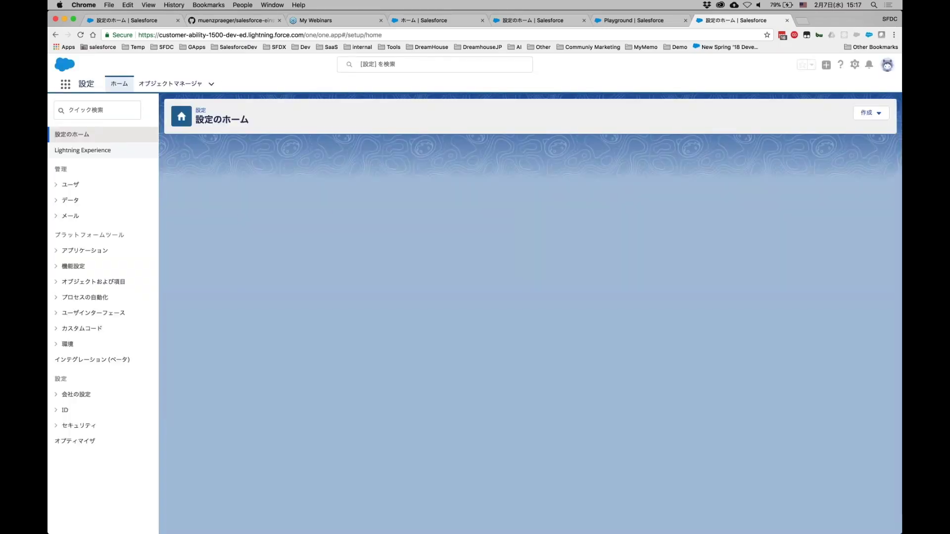
click(99, 109)
text(カスあt)
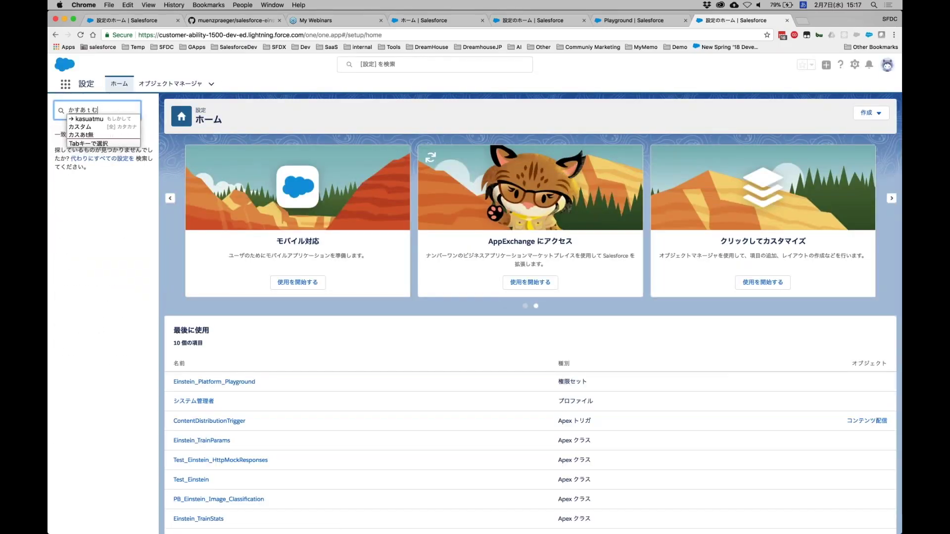
key(BackSpace)
key(BackSpace)
text(tamu)
key(space)
key(Return)
key(space)
key(BackSpace)
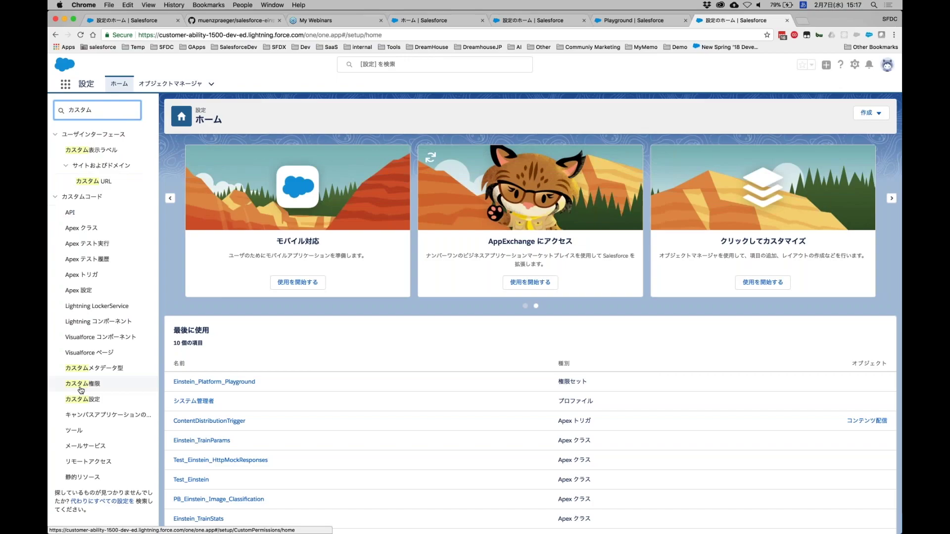
click(82, 404)
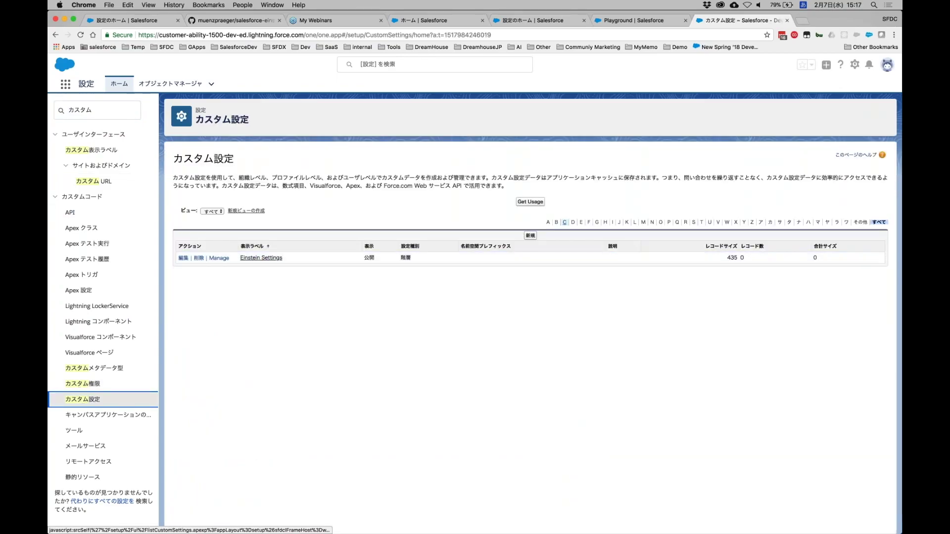
Open the management page of Einstein Settings and begin editing its Einstein EMail value.
click(219, 258)
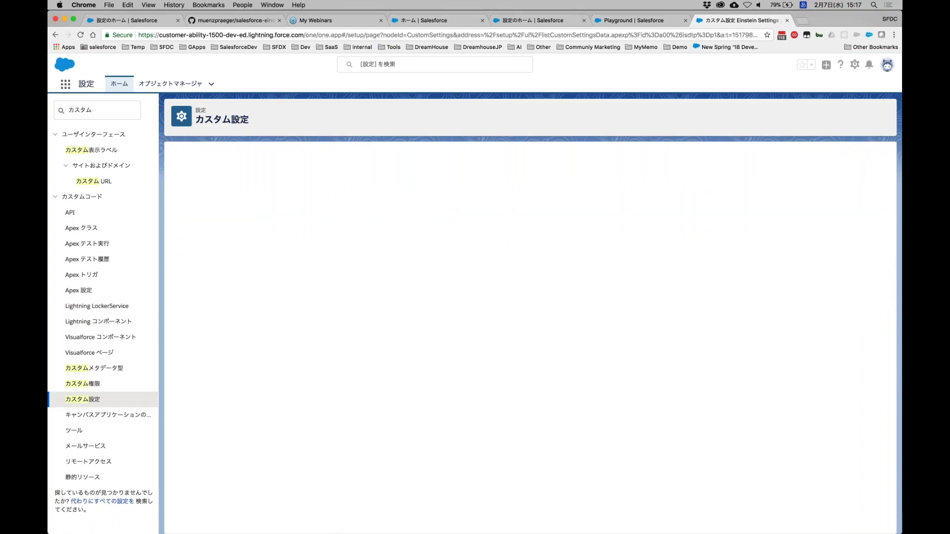
click(322, 250)
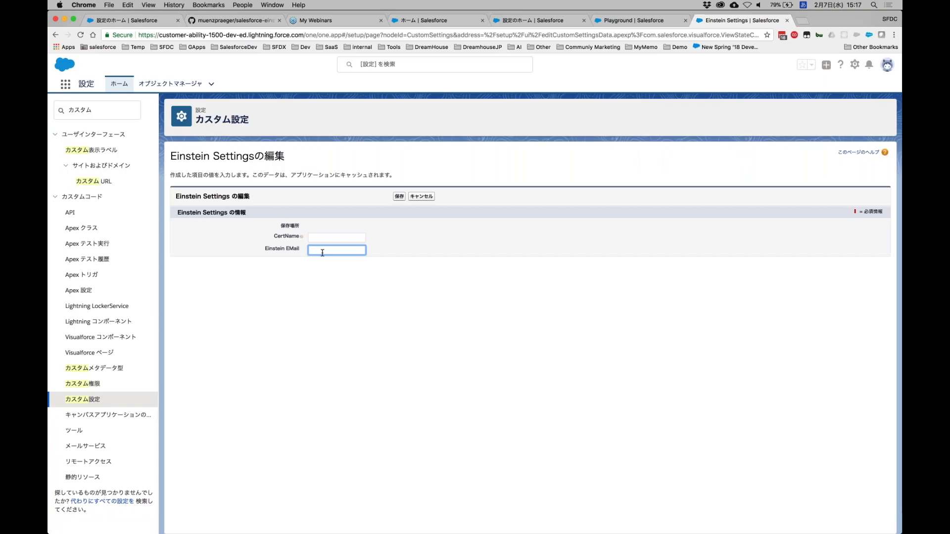
key(super+Tab)
key(super+Tab)
key(super+Tab)
key(super+Tab)
key(super+Tab)
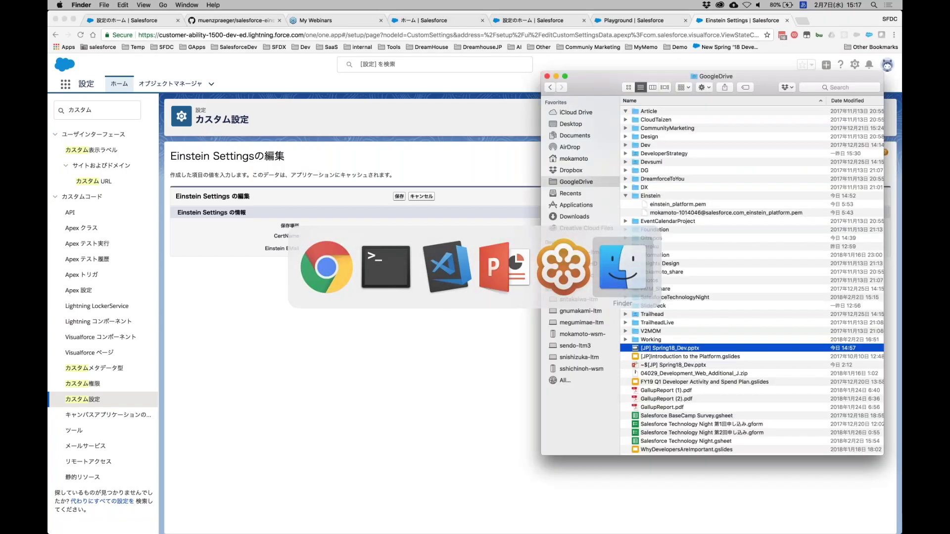
click(489, 296)
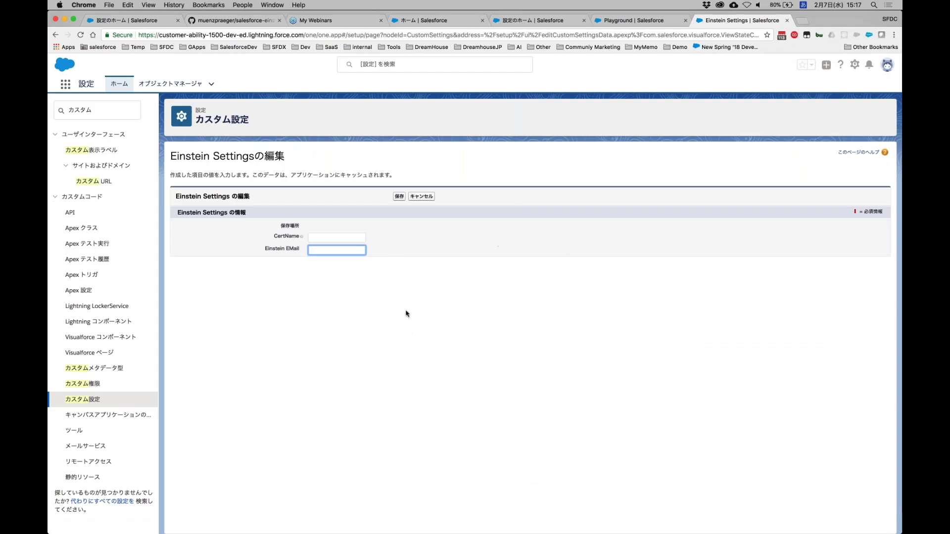
Switch to Terminal, list the project folder's files, and list the connected orgs with sfdx force:org:list.
key(super+Tab)
key(super+Tab)
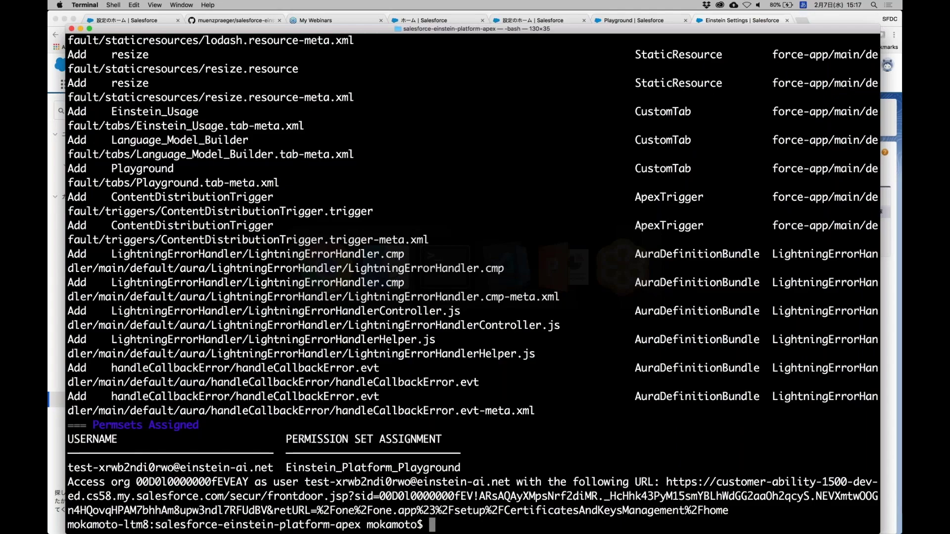
text(ls)
key(Return)
text(sfdx force:org:list)
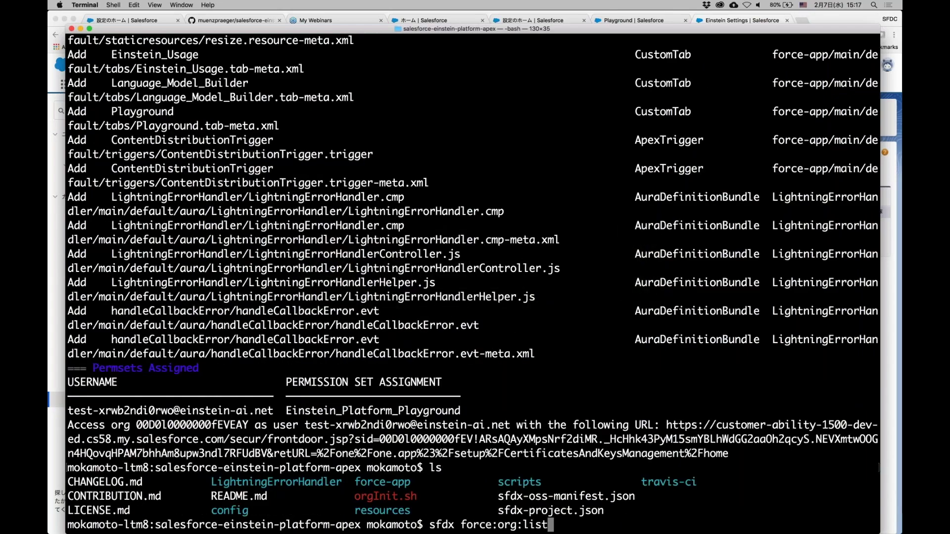
key(Return)
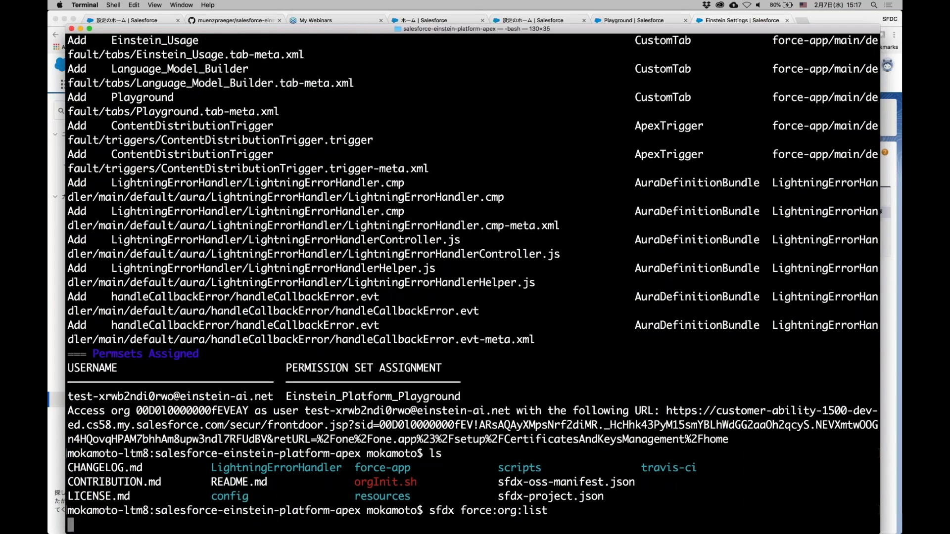
Open the einstein-ai scratch org by running sfdx force:org:open -u einstein-ai.
text(sfdx force:org:open -u )
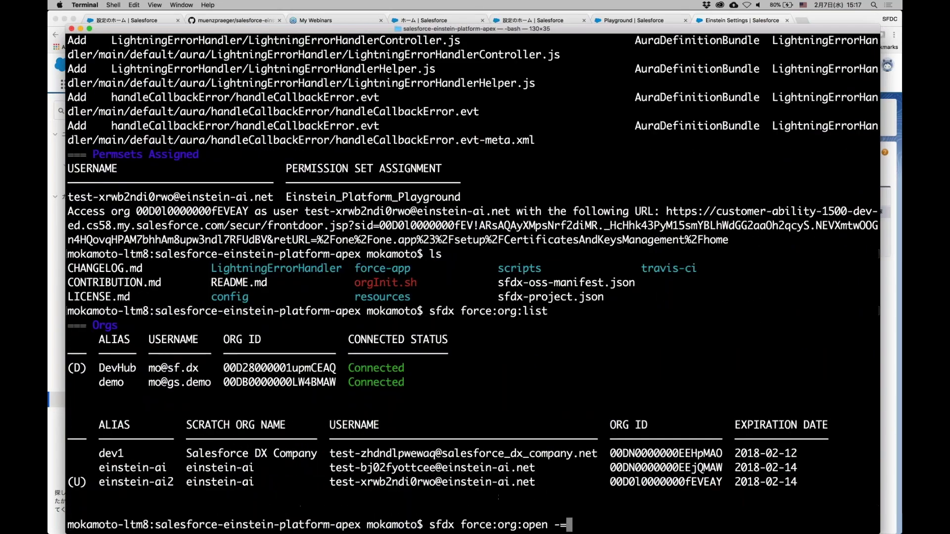
text(einstein-ai)
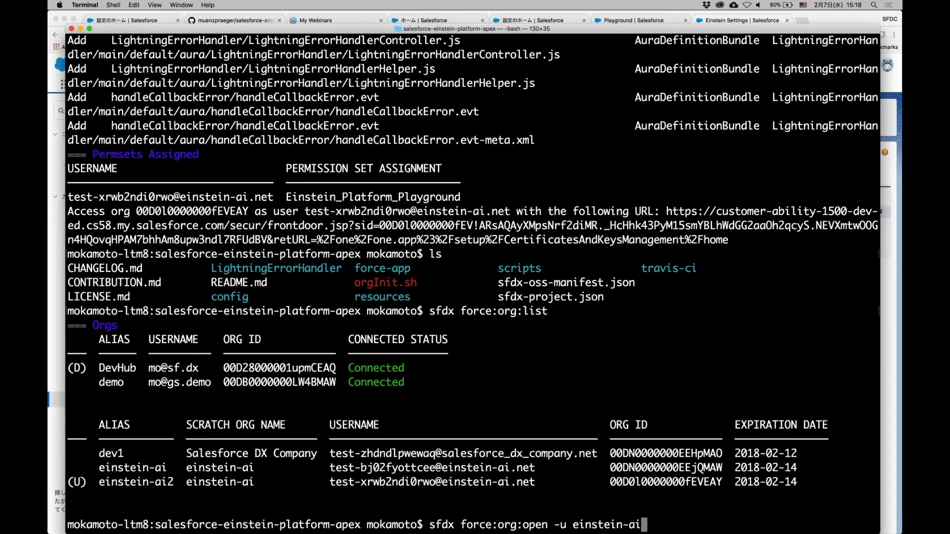
key(Return)
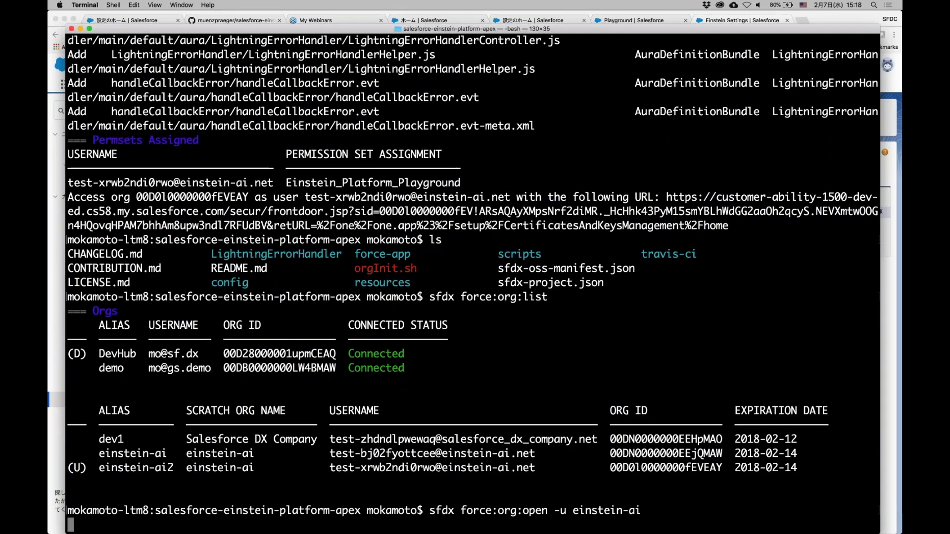
Close the previous org's browser tabs and open the Einstein Platform app in the einstein-ai scratch org.
click(692, 22)
key(super+w)
click(662, 20)
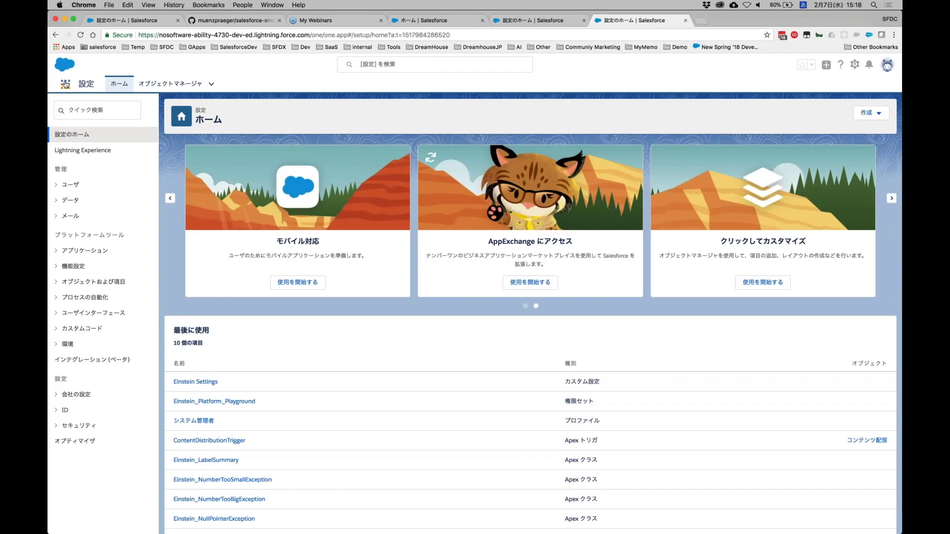
click(65, 84)
click(740, 222)
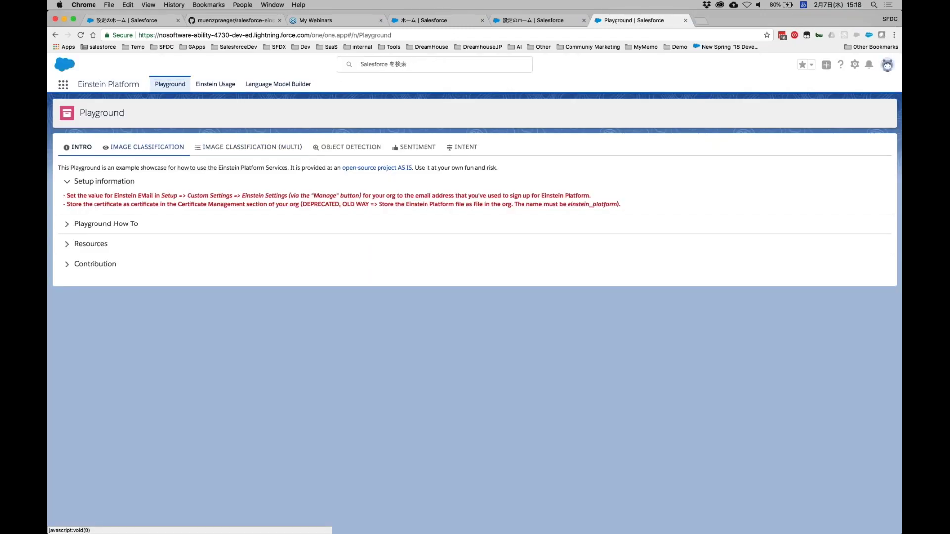
View the Playground's datasets for Image Classification, Image Classification (Multi) and Object Detection.
click(187, 147)
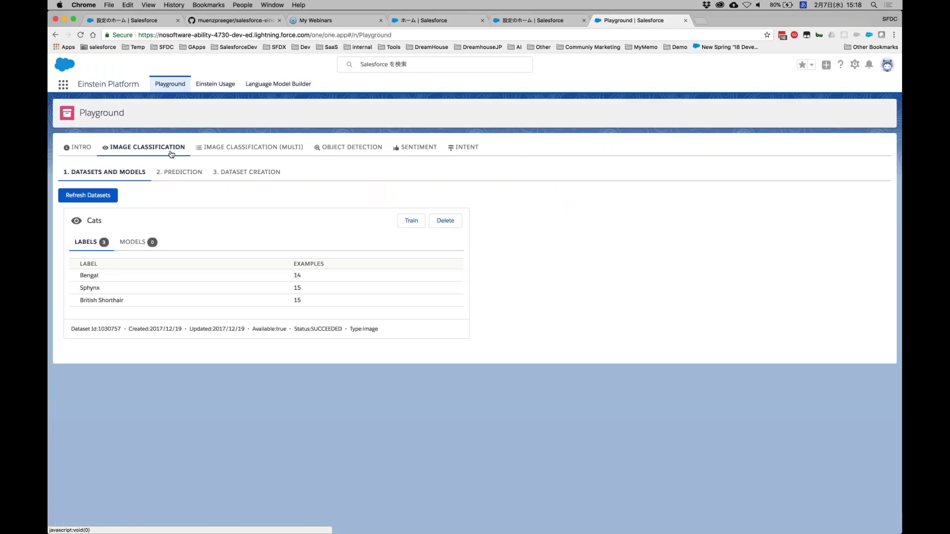
click(232, 147)
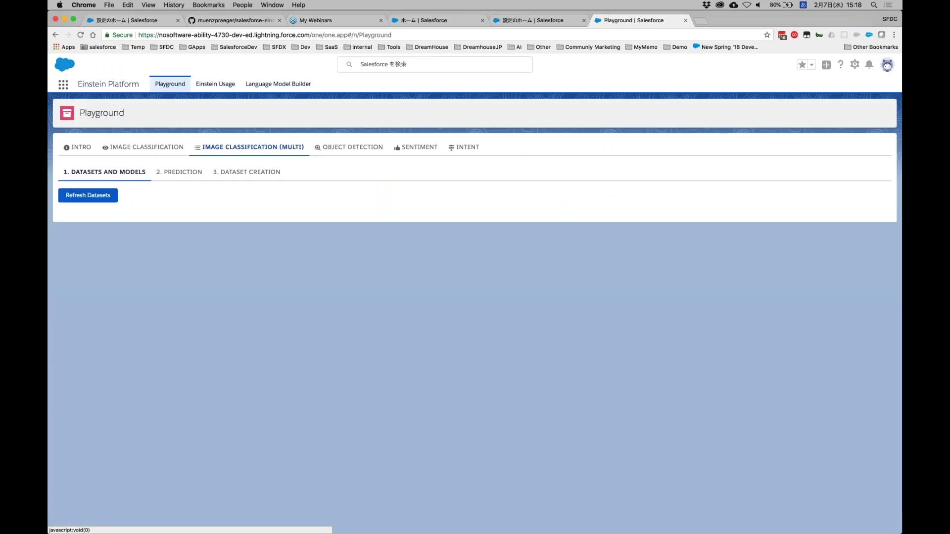
click(355, 148)
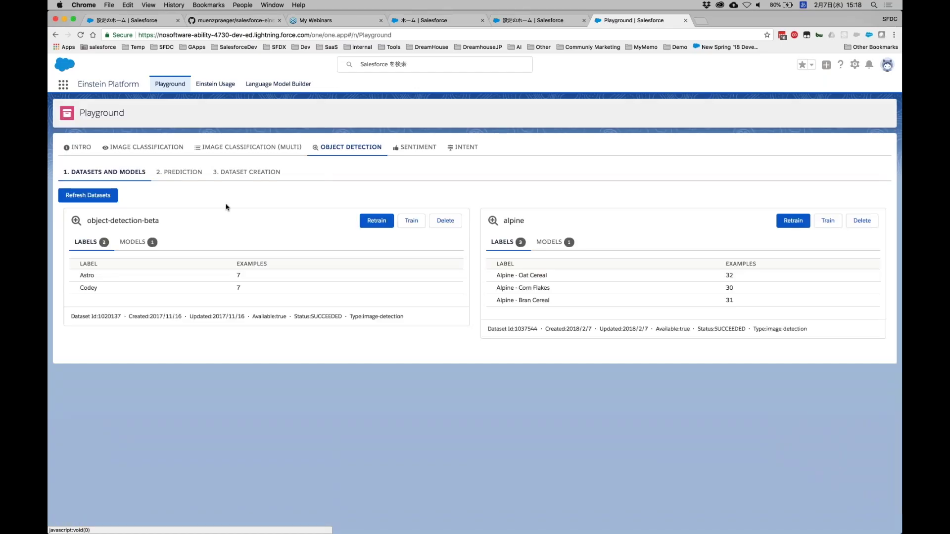
Go to the Object Detection prediction form and choose the alpine model.
click(181, 173)
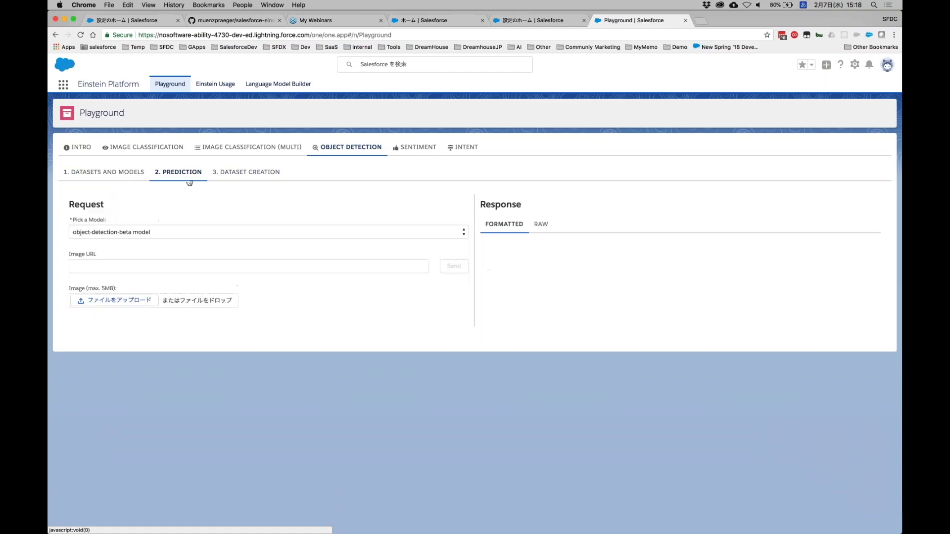
click(170, 235)
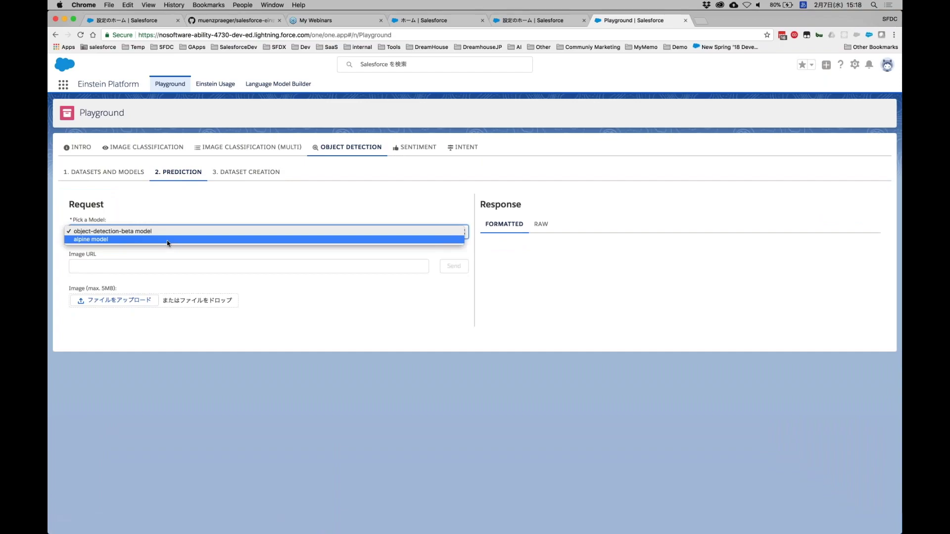
click(153, 240)
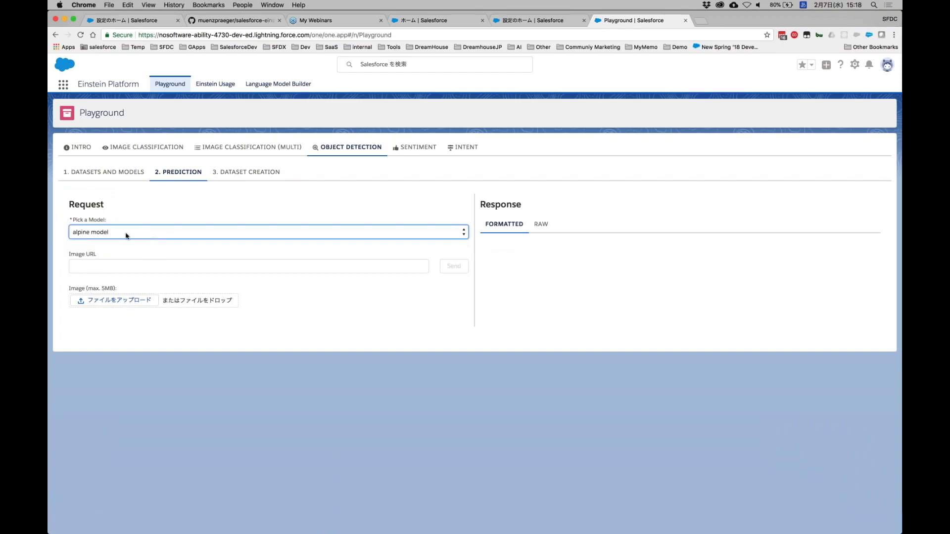
Upload the alpine cereal boxes photo from the Desktop to run an object detection prediction.
click(107, 305)
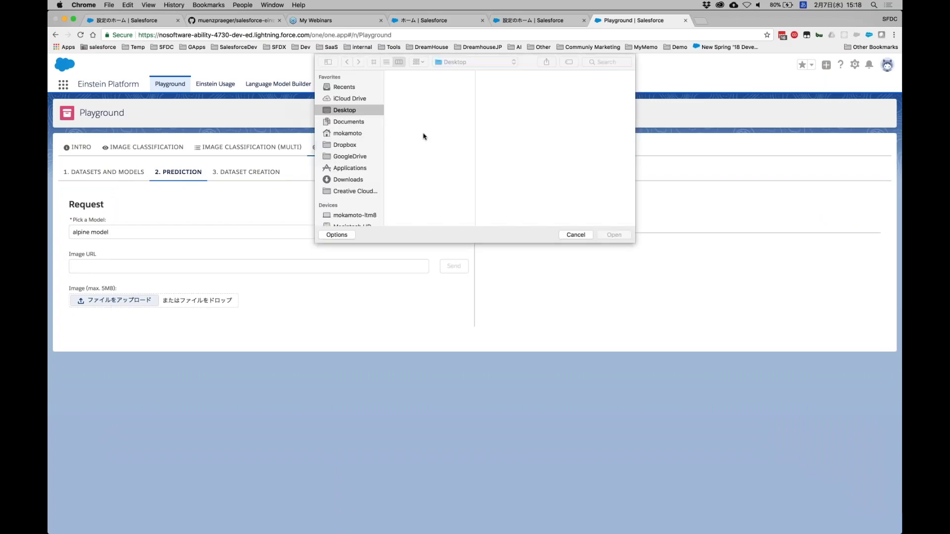
text(s)
key(BackSpace)
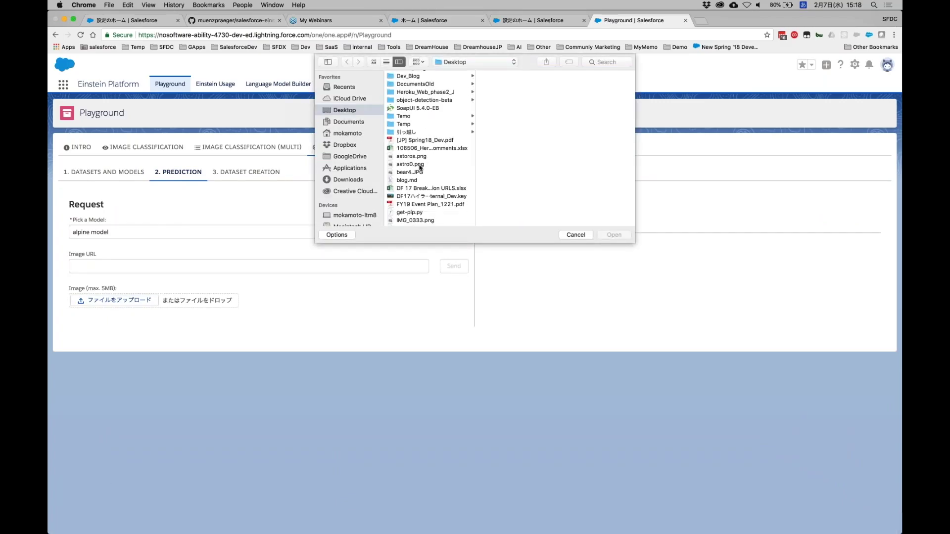
scroll(420, 168, down, 5)
click(419, 166)
double_click(419, 166)
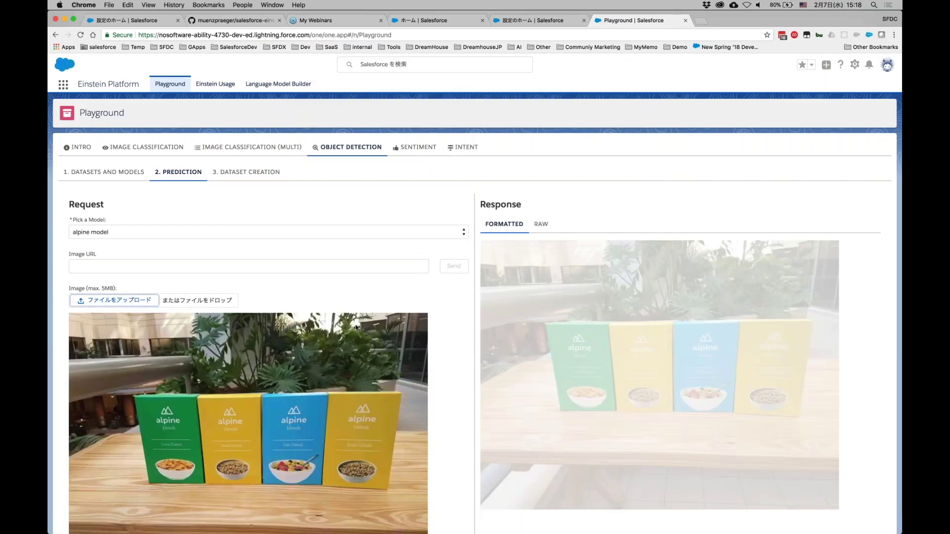
Examine the formatted prediction response and its raw JSON with labels, bounding boxes and probabilities.
scroll(460, 294, down, 3)
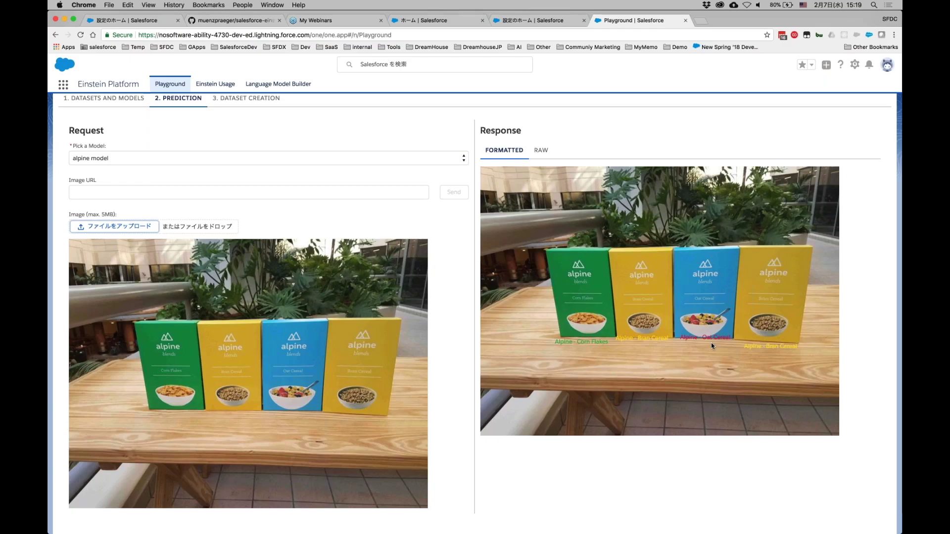
click(540, 150)
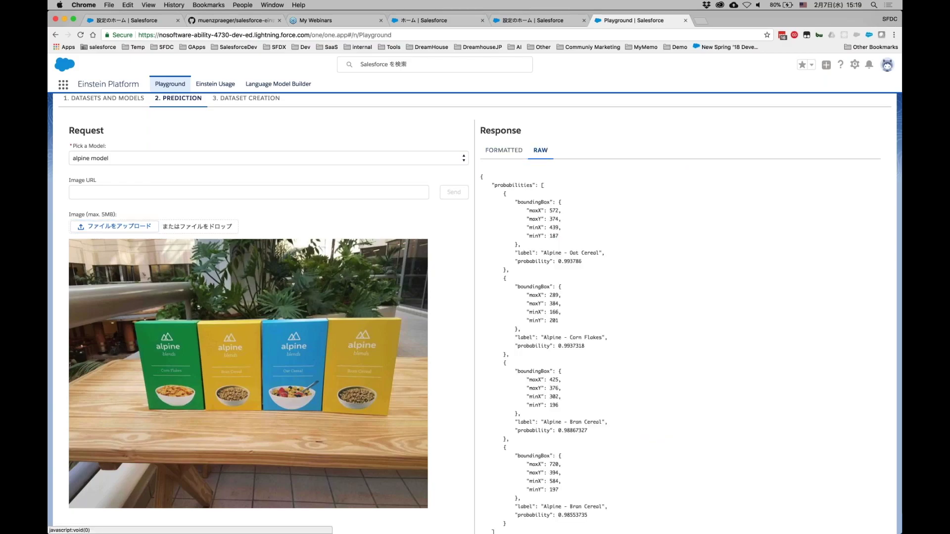
scroll(480, 306, down, 1)
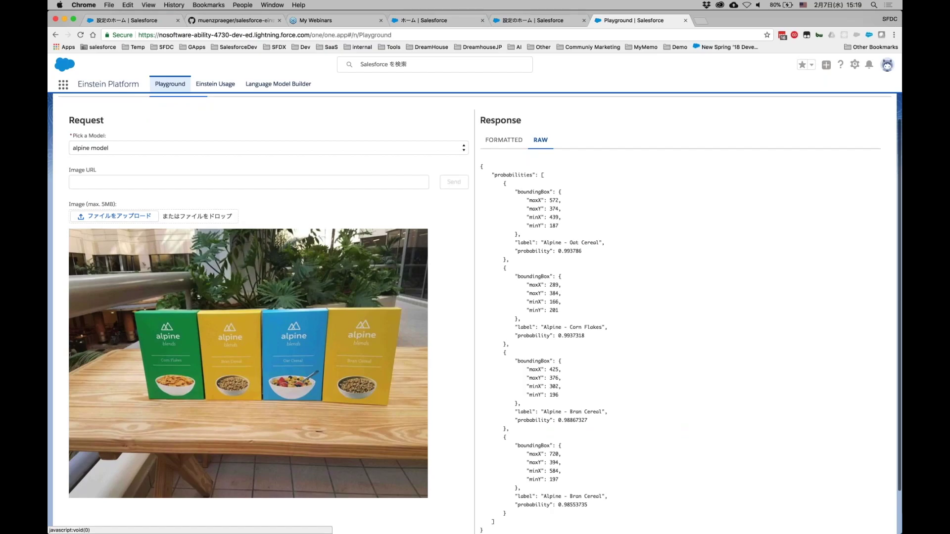
Review the raw JSON and the formatted response of the alpine object detection prediction.
scroll(479, 302, down, 1)
scroll(485, 315, down, 1)
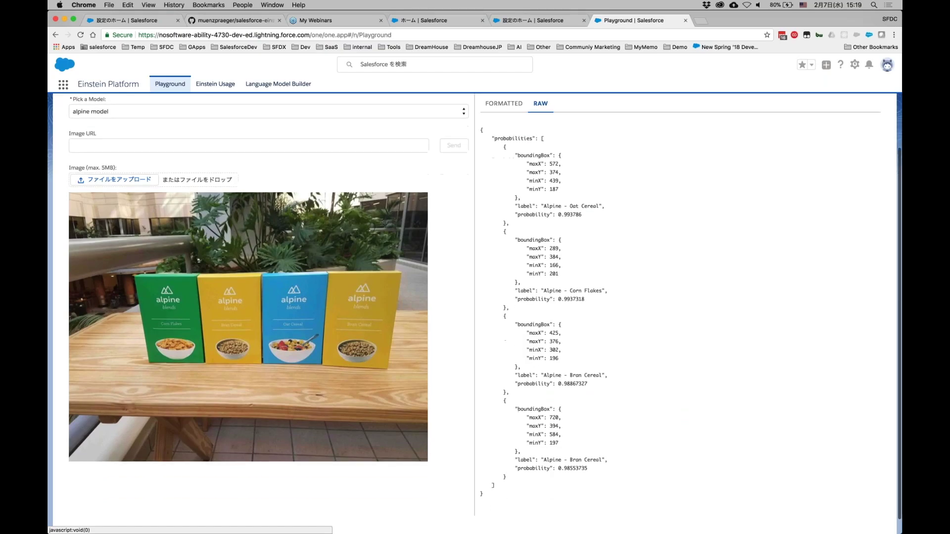
scroll(486, 313, up, 2)
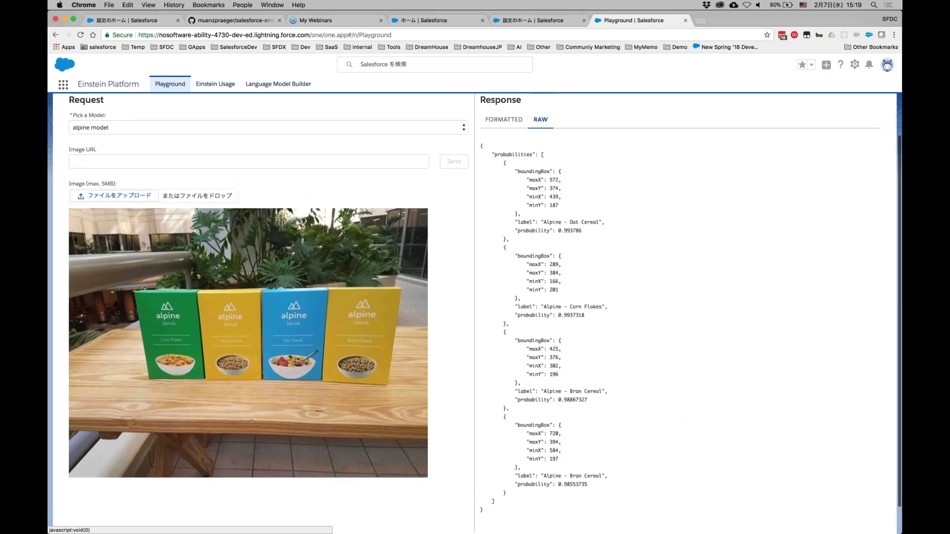
click(504, 157)
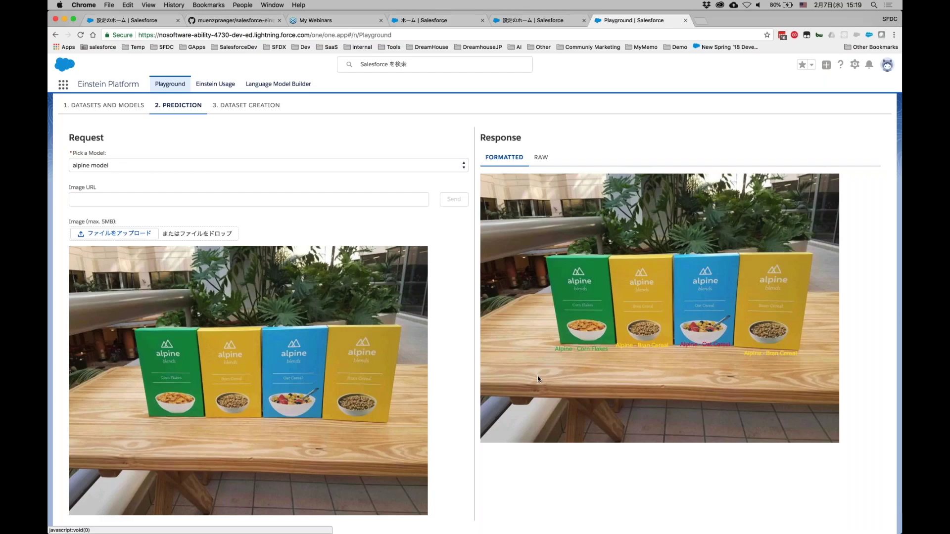
scroll(537, 376, down, 1)
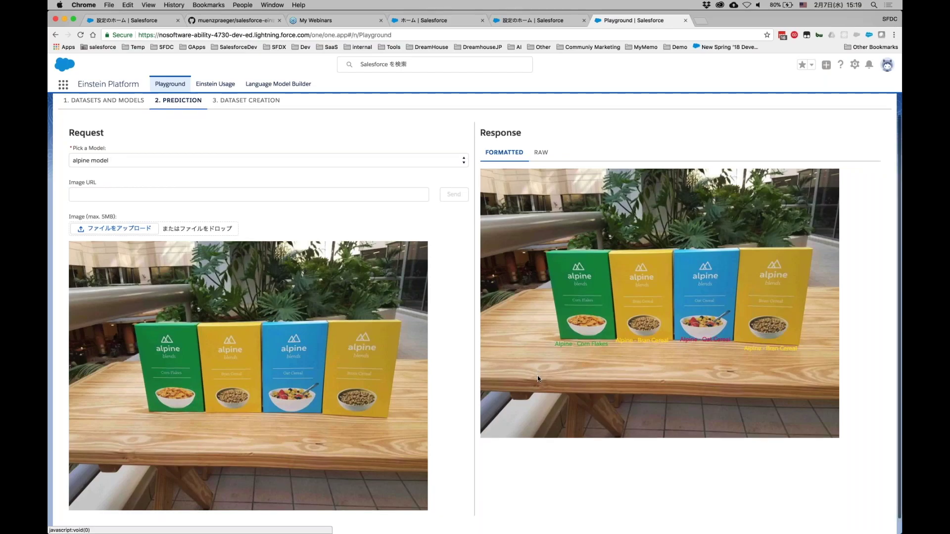
scroll(361, 274, up, 1)
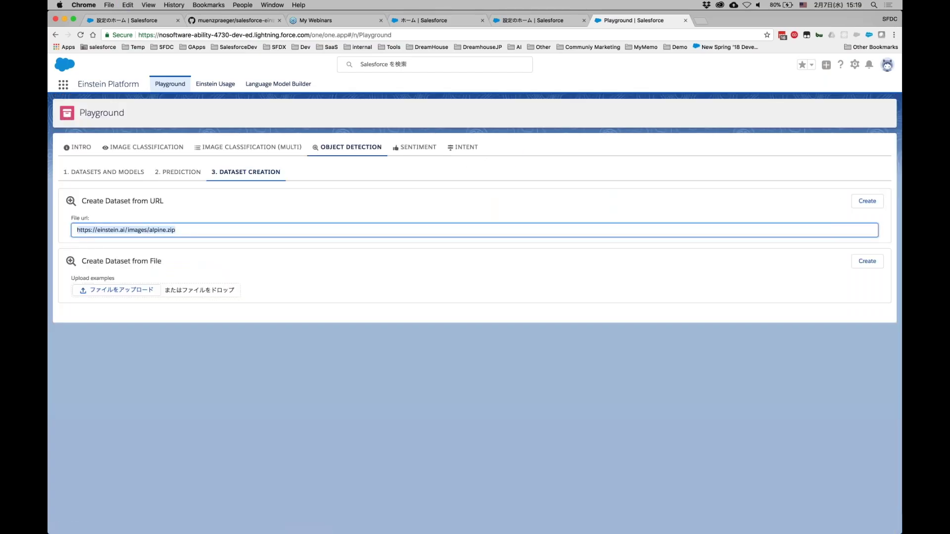
key(super+t)
text(https://einstein.ai/images/alpine.zip)
key(Return)
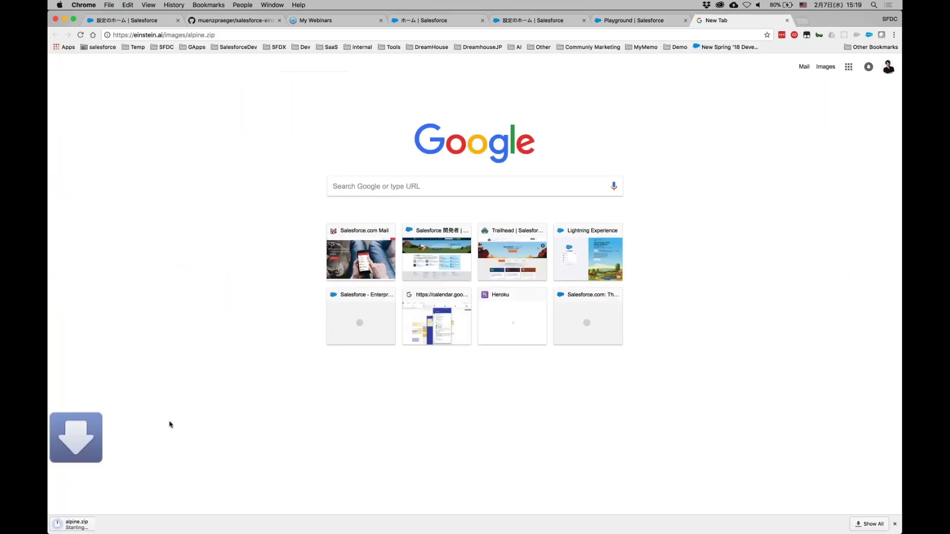
click(137, 526)
click(148, 511)
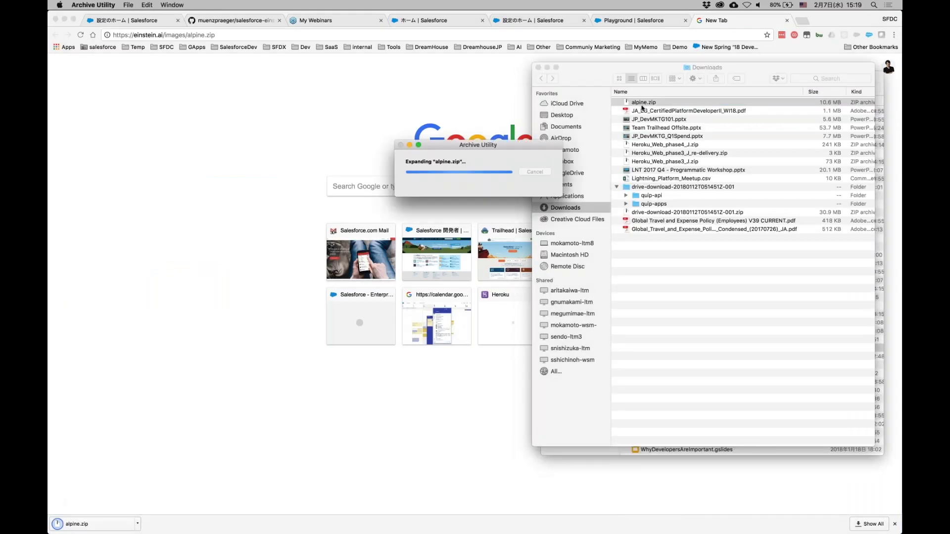
double_click(640, 100)
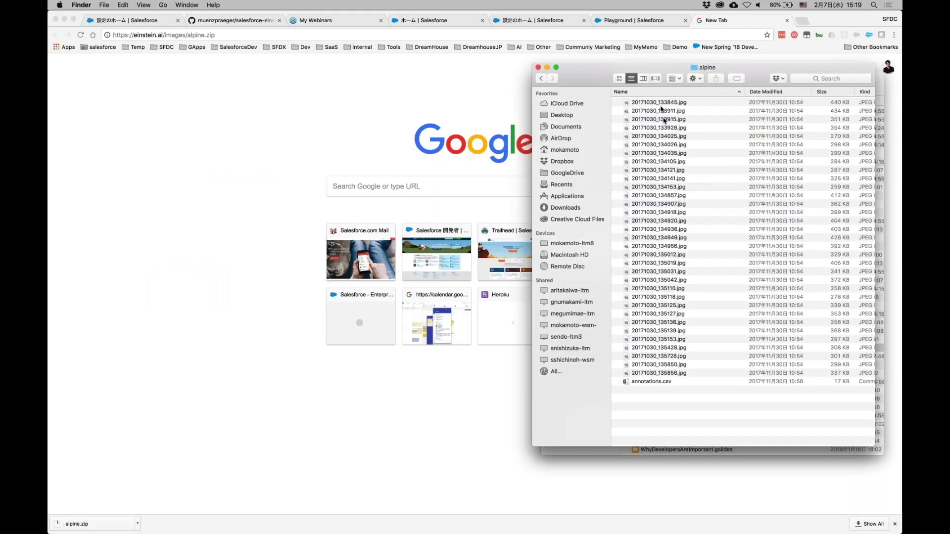
Browse the cereal box training photos in the alpine folder with large previews.
click(643, 78)
click(655, 79)
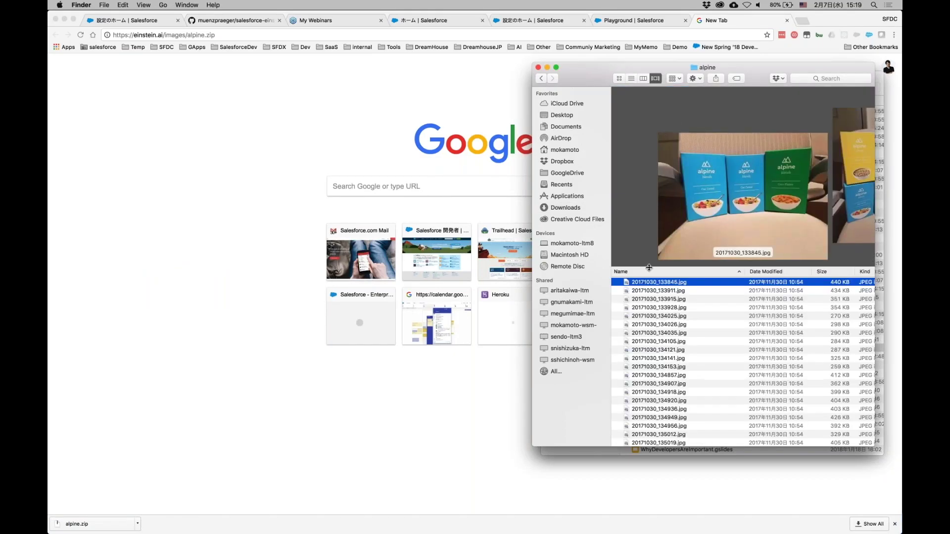
key(Down)
key(Down)
key(Down)
key(Down)
key(Down)
key(Down)
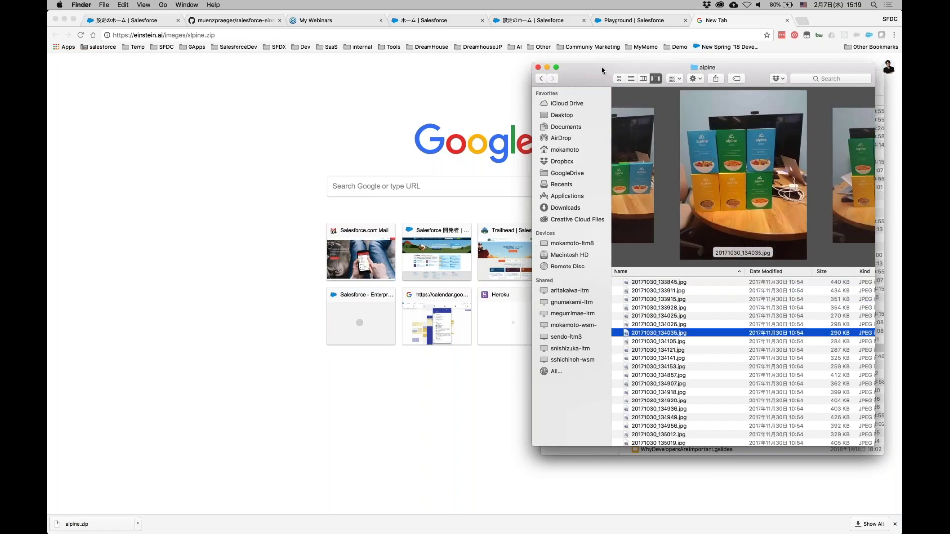
drag(603, 70, 597, 71)
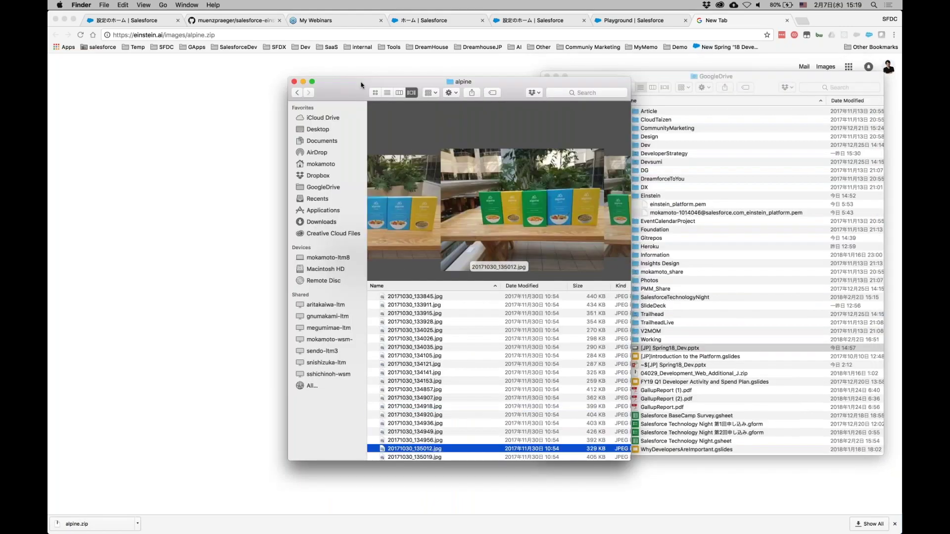
key(Down)
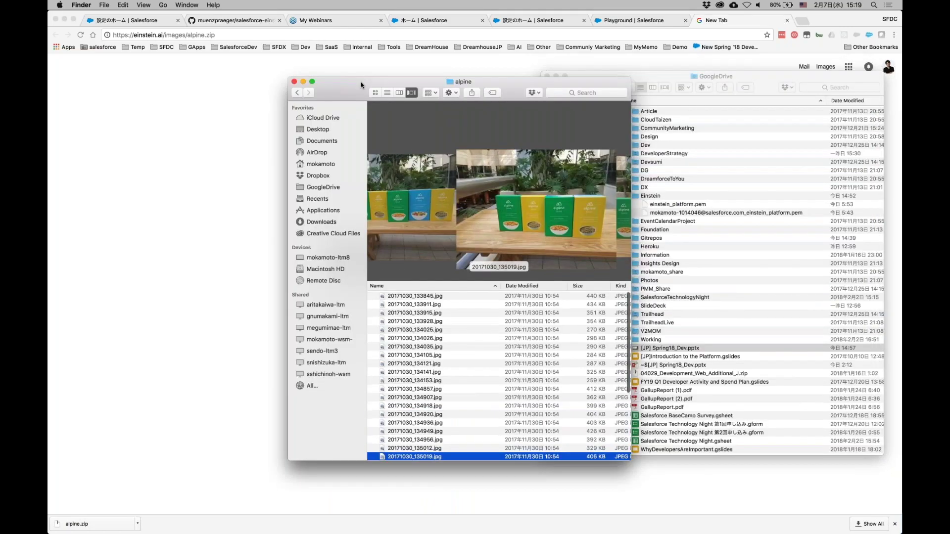
key(Down)
scroll(398, 415, down, 5)
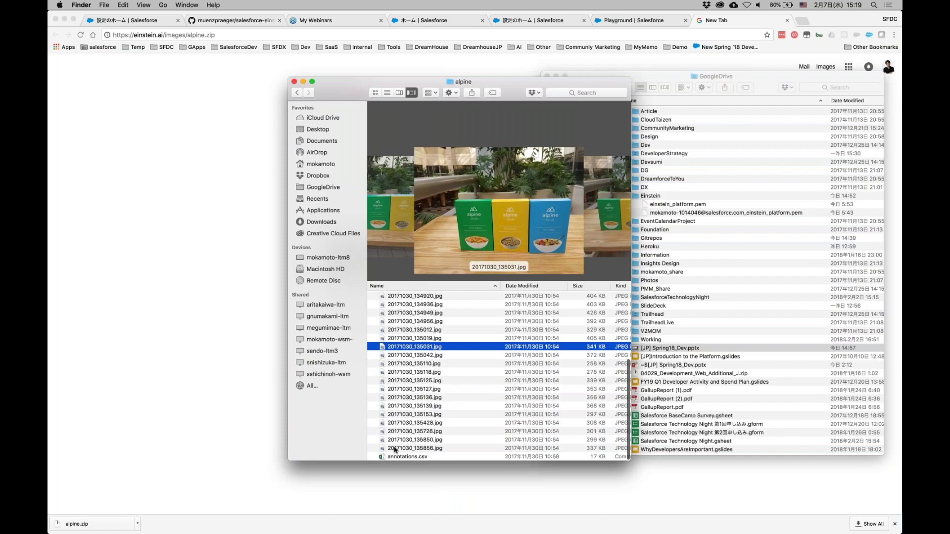
Open annotations.csv from the alpine folder in Atom and examine its bounding box and label columns.
click(395, 454)
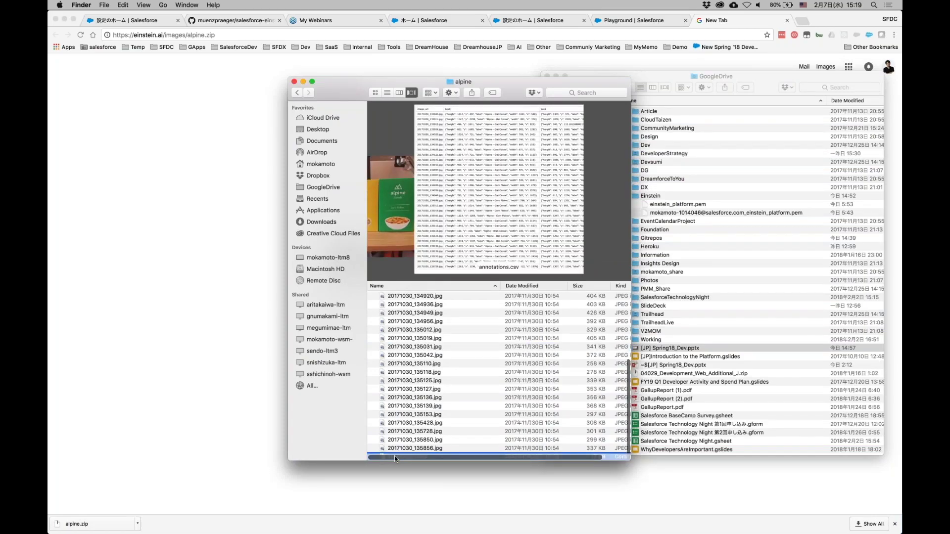
right_click(394, 456)
mouse_move(461, 357)
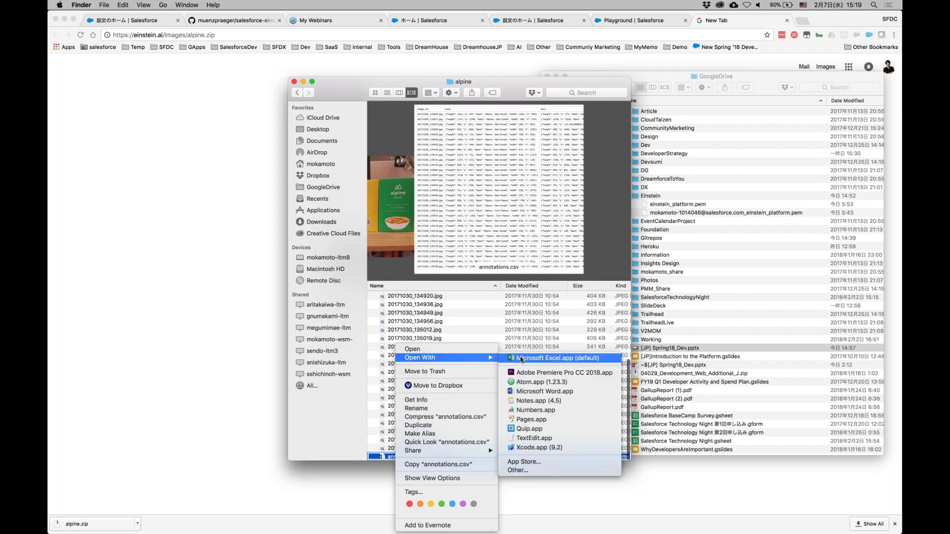
click(522, 382)
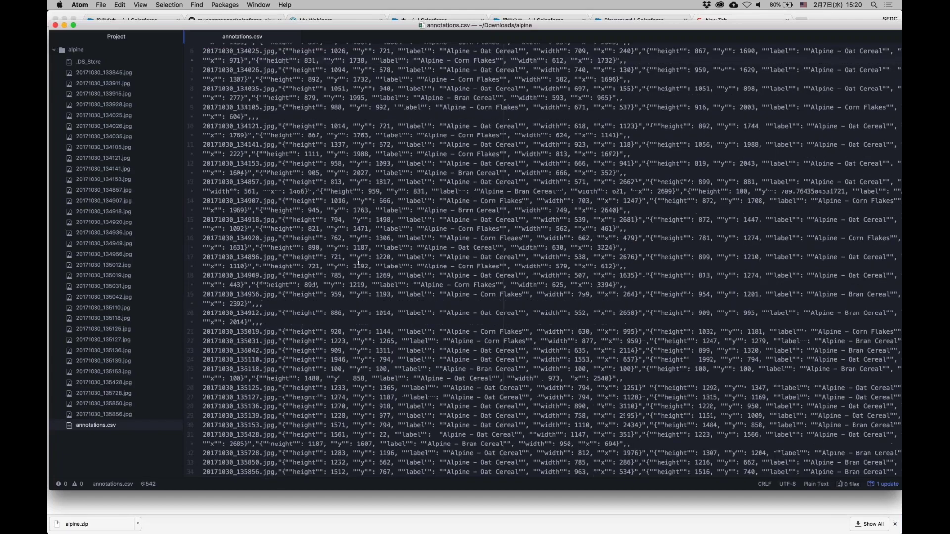
click(371, 104)
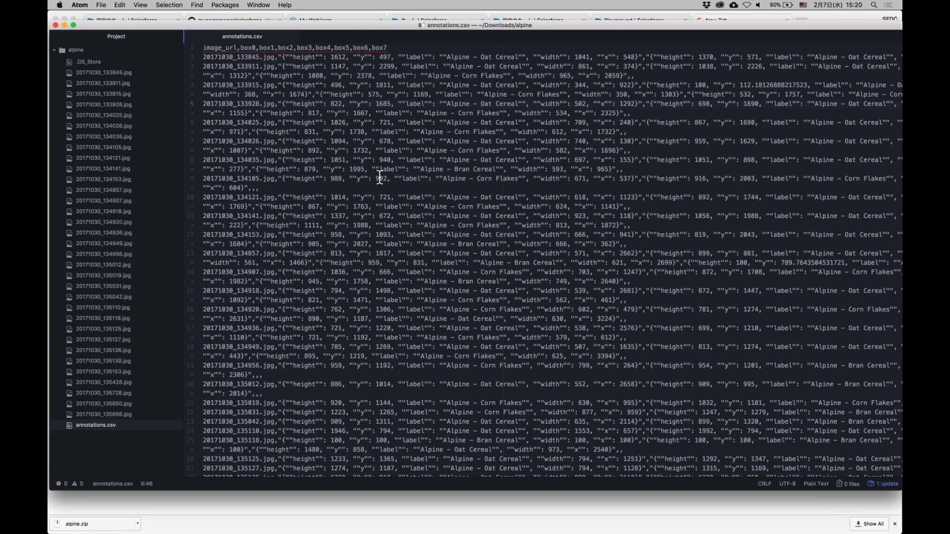
scroll(379, 179, right, 2)
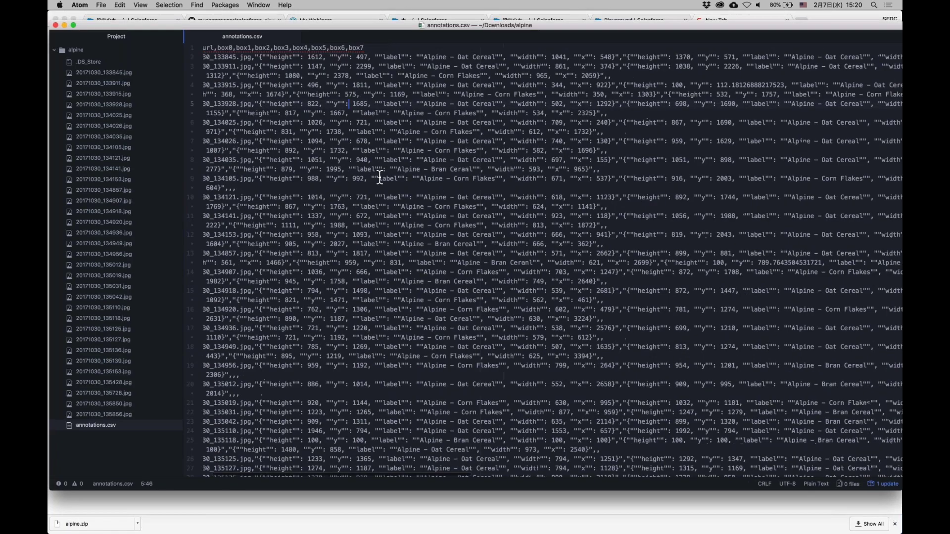
Close annotations.csv and switch back to the Salesforce Playground page in Chrome.
key(super+w)
key(super+Tab)
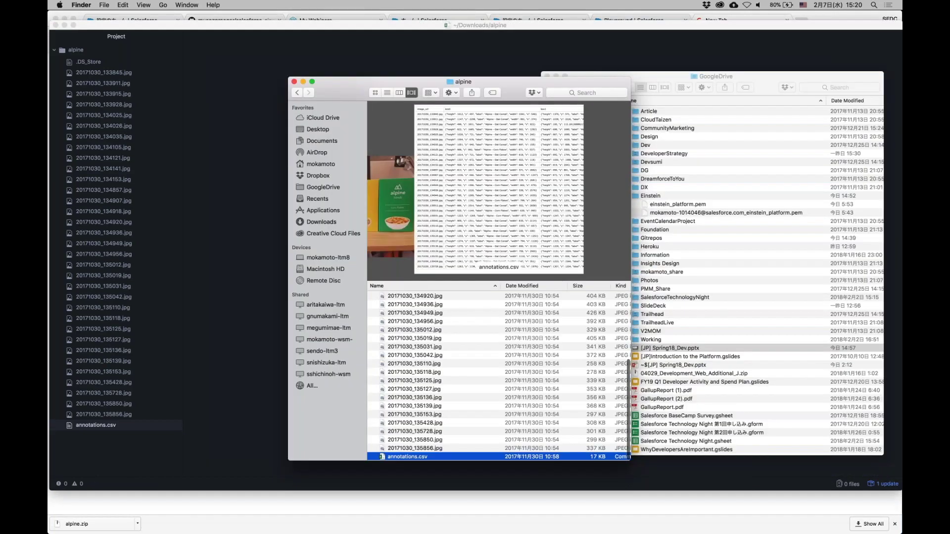
key(super+Tab)
key(super+Tab)
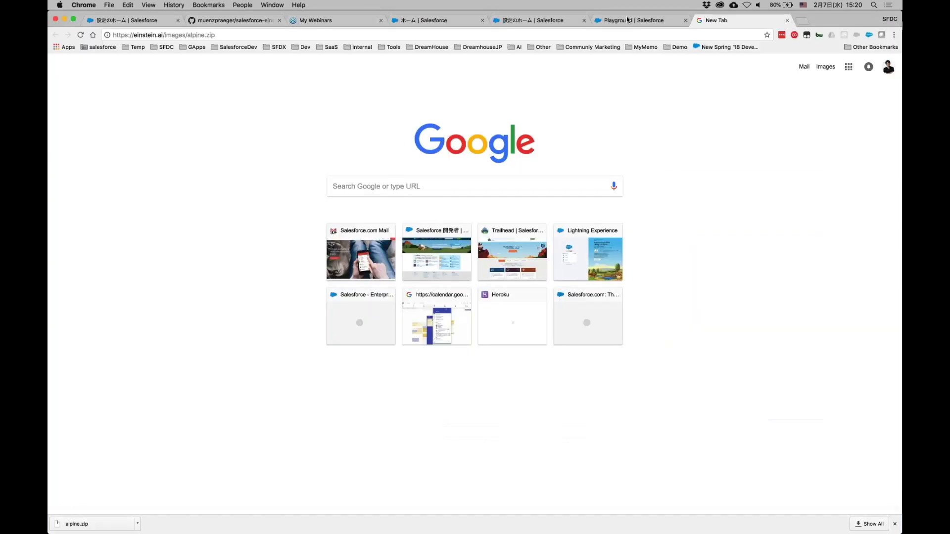
click(627, 20)
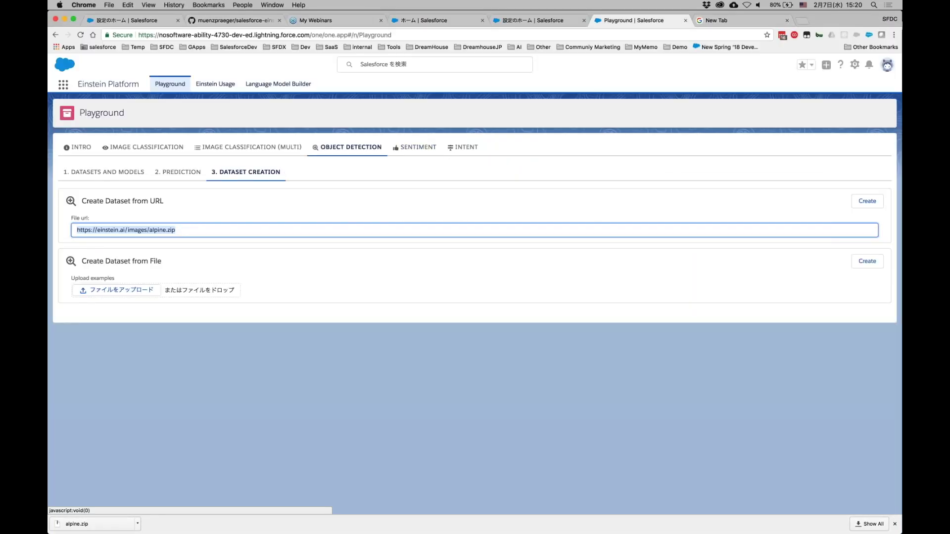
Inspect the object detection prediction again, highlighting the first bounding box's coordinates in the raw JSON, and return to the formatted response.
click(179, 174)
click(541, 224)
scroll(541, 224, down, 1)
drag(563, 251, 518, 256)
click(567, 286)
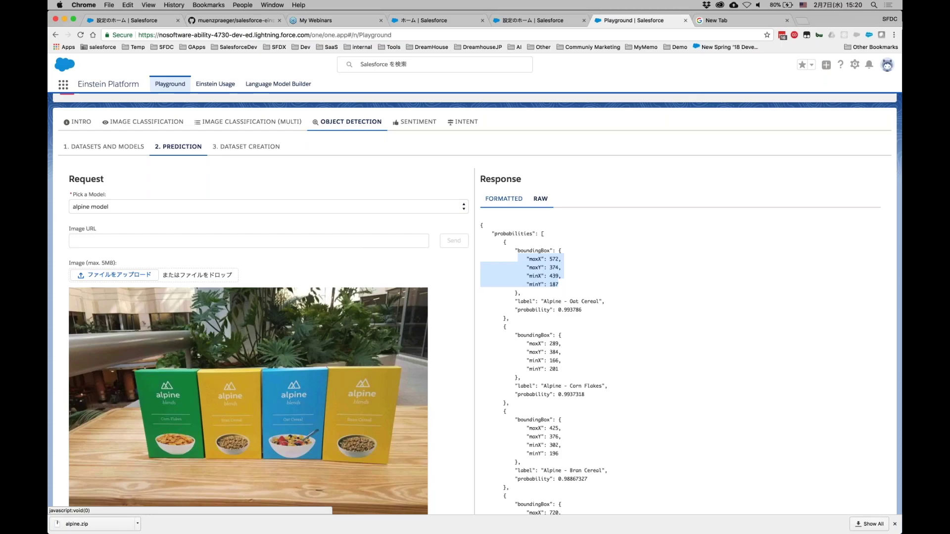
click(504, 198)
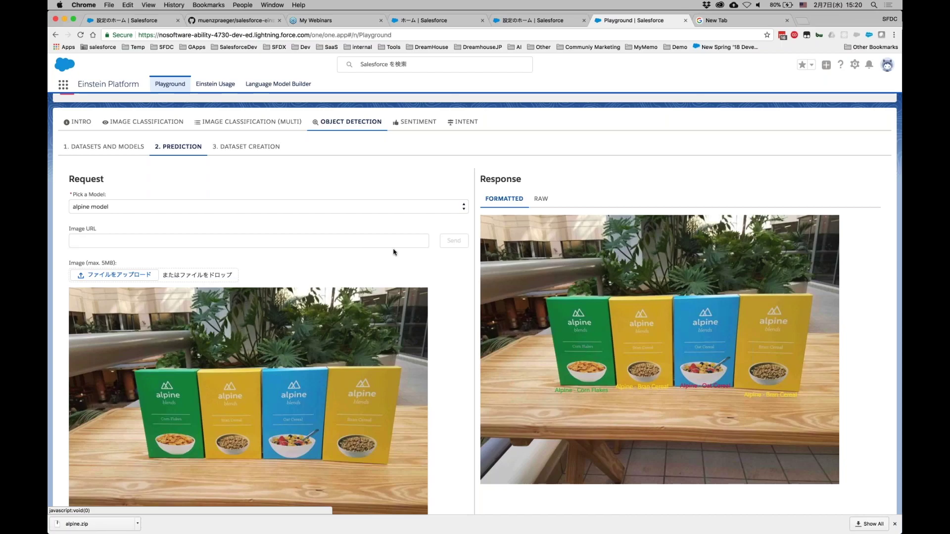
Go to the Image Classification prediction form and choose the Pre-Built - General Image Classifier model.
click(146, 122)
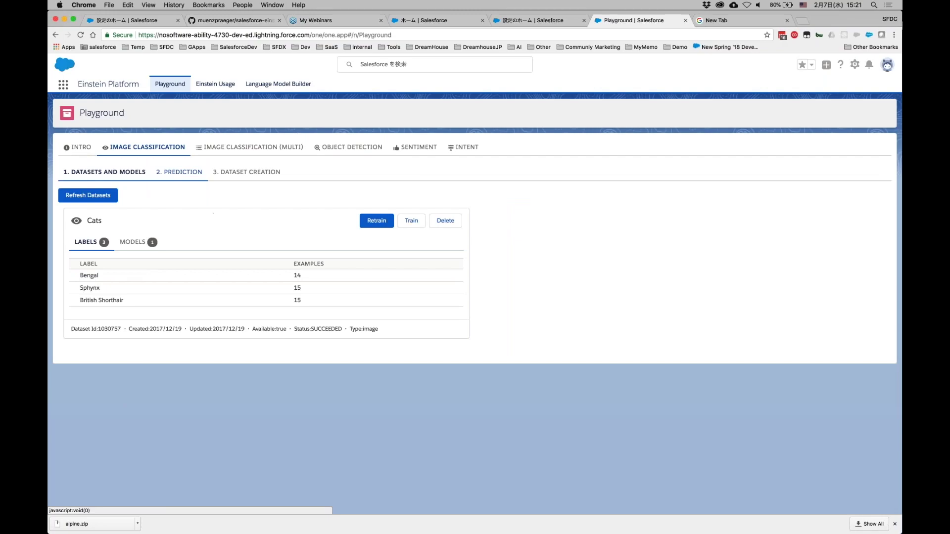
click(179, 172)
click(196, 233)
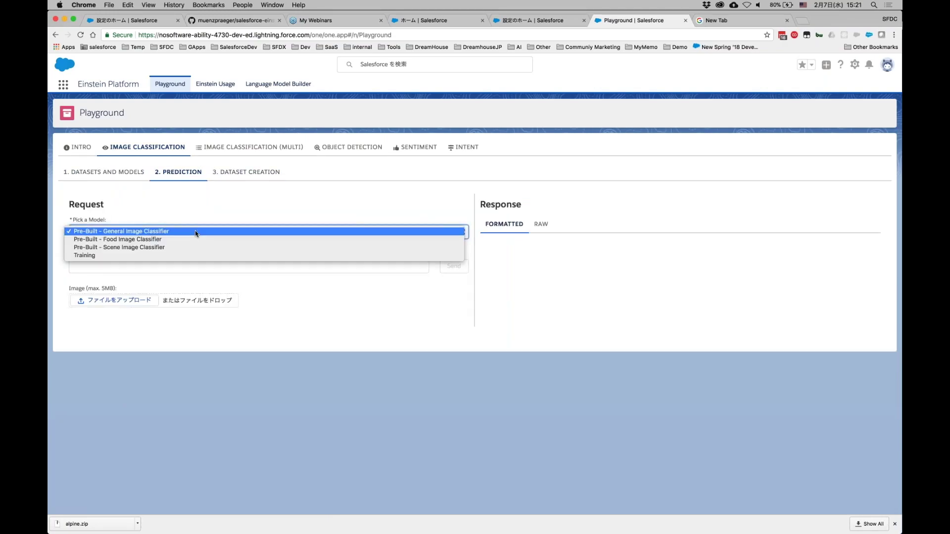
click(195, 231)
Upload the teddy bear photo from the Desktop to run an image classification prediction.
click(143, 306)
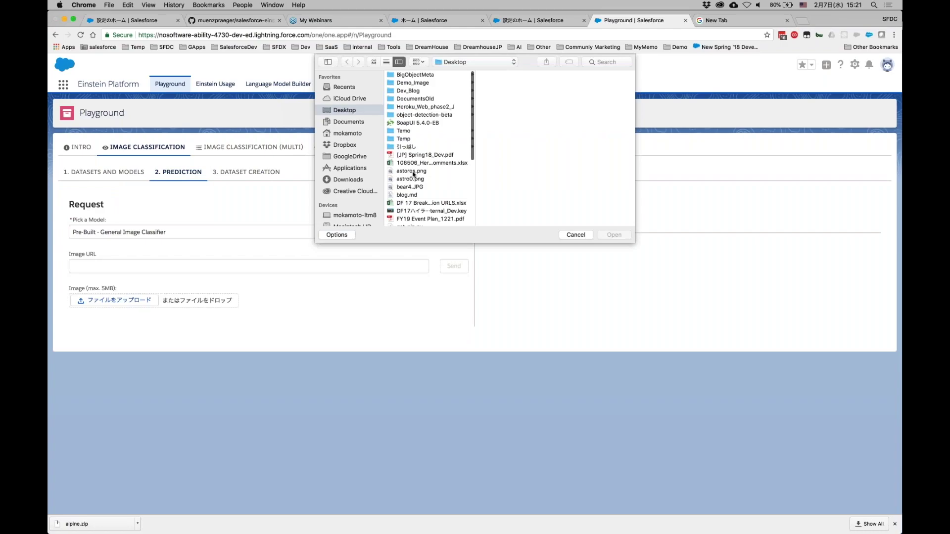
click(413, 171)
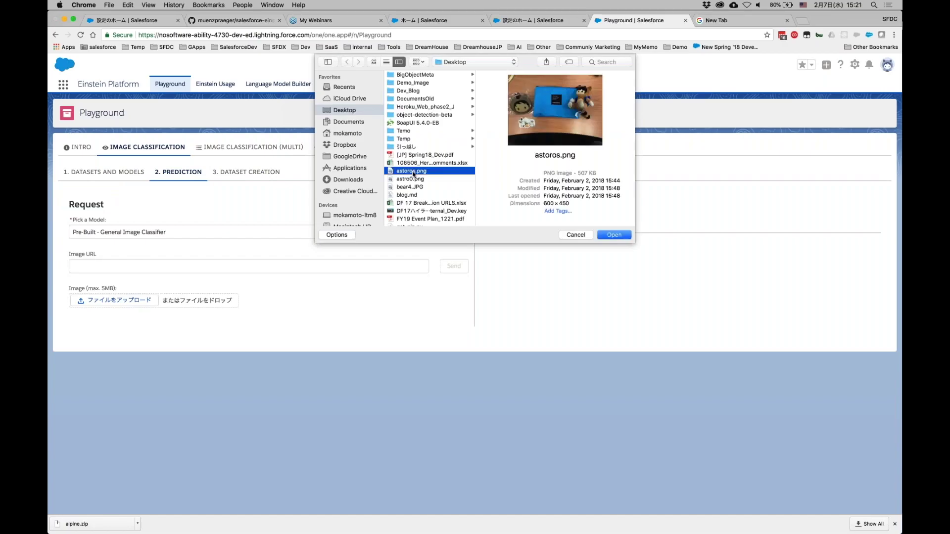
double_click(413, 171)
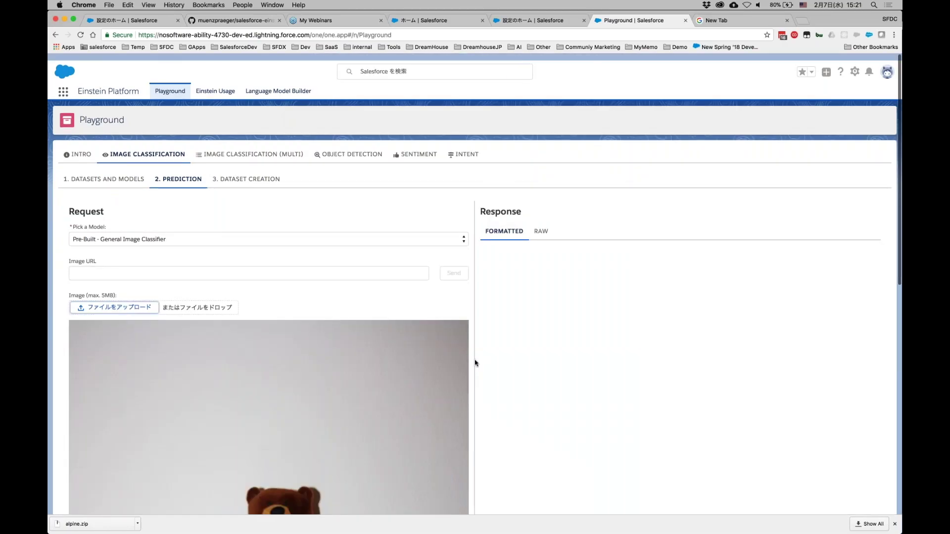
Compare the predicted labels and probabilities with the teddy bear photo in both the formatted and raw responses.
scroll(475, 364, down, 1)
double_click(555, 264)
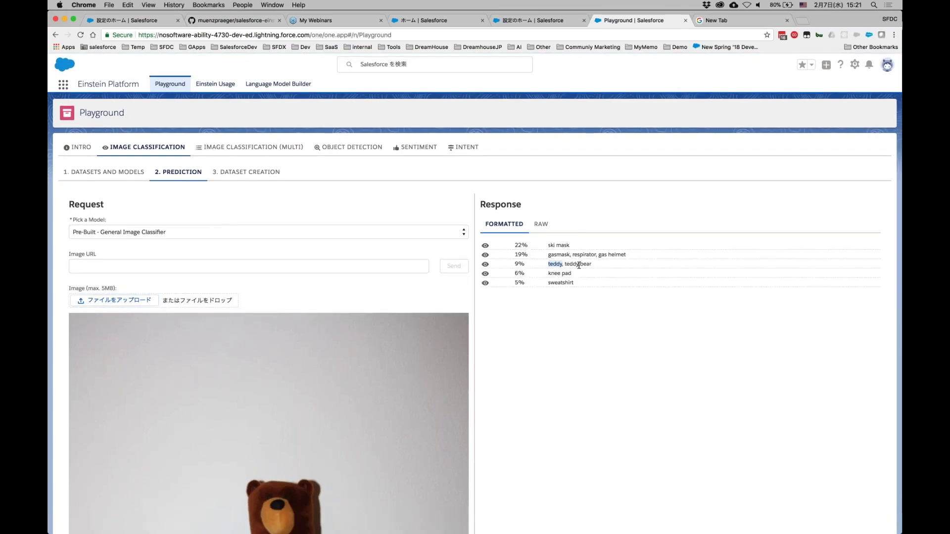
scroll(401, 398, down, 5)
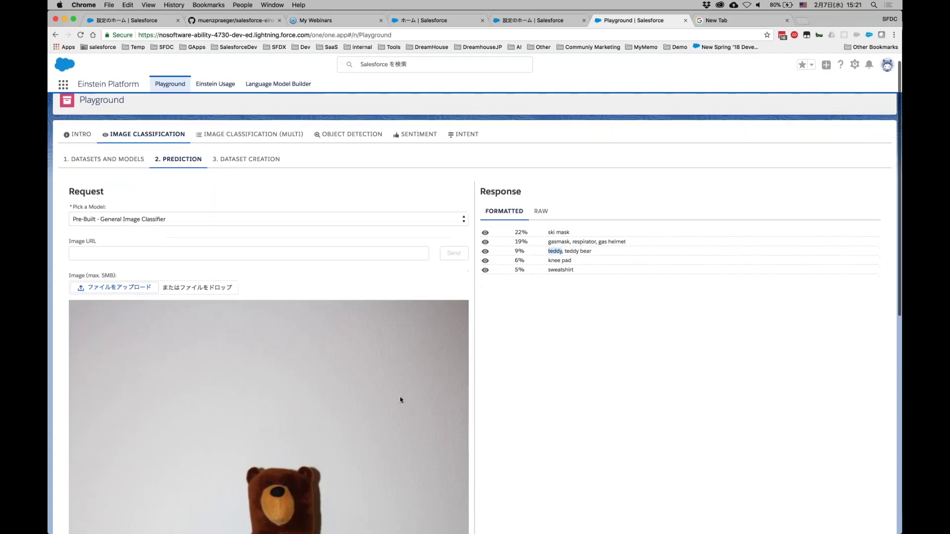
scroll(400, 398, down, 3)
scroll(401, 399, up, 5)
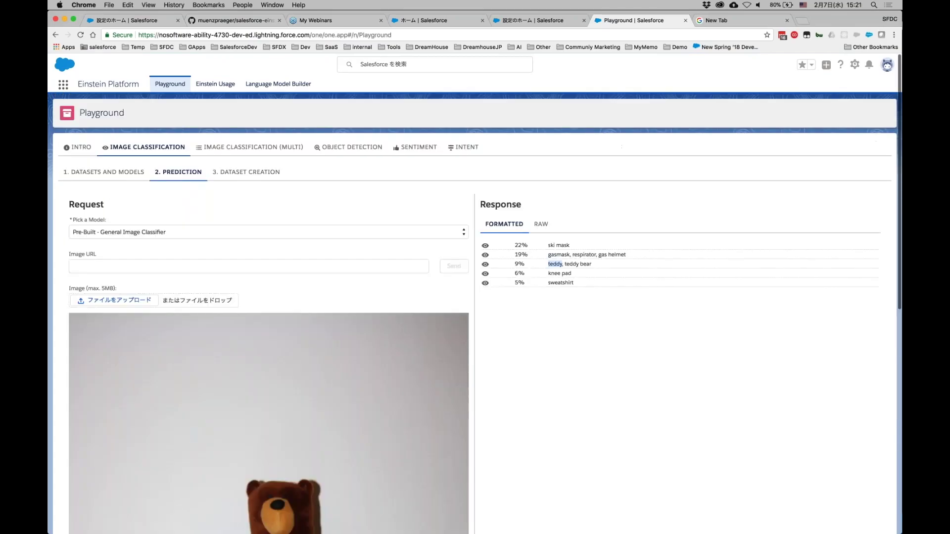
double_click(559, 254)
scroll(474, 317, down, 1)
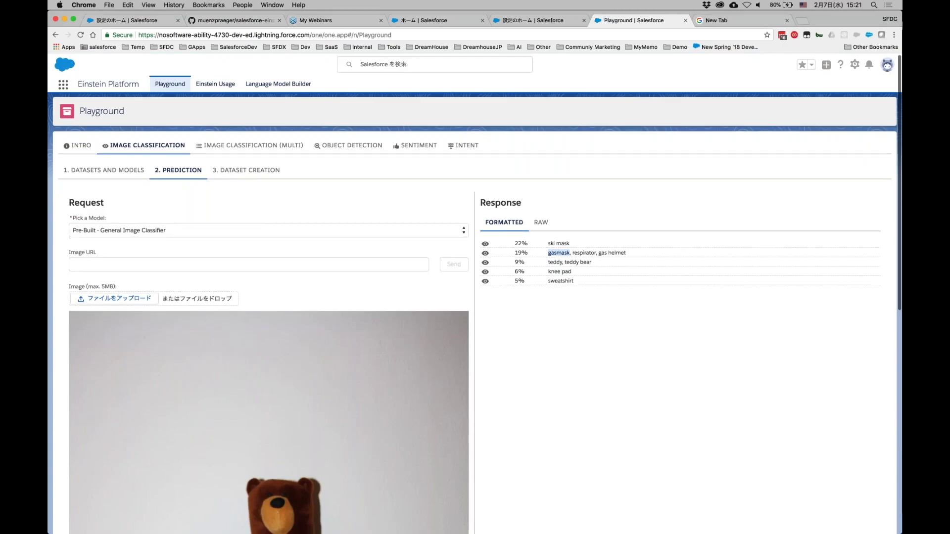
scroll(481, 334, down, 5)
scroll(481, 335, up, 4)
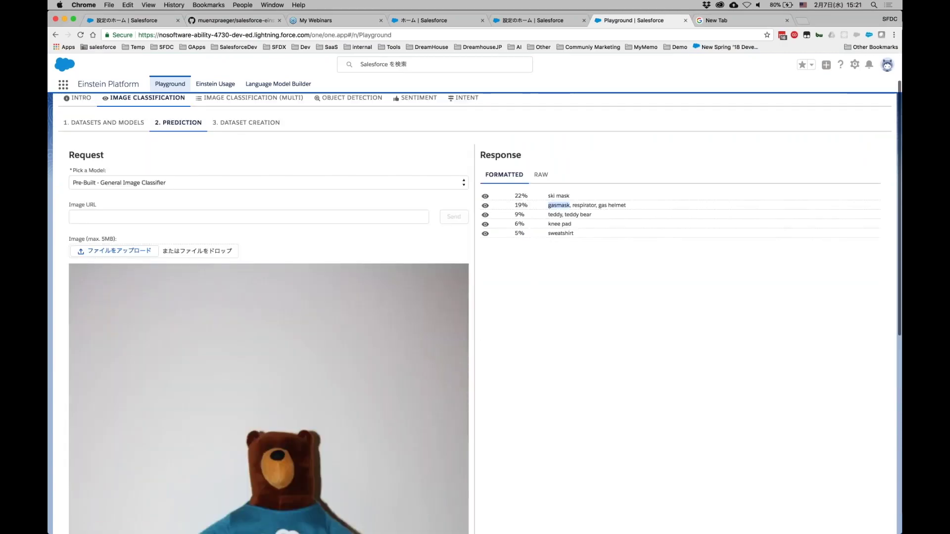
scroll(263, 404, down, 10)
scroll(263, 400, up, 10)
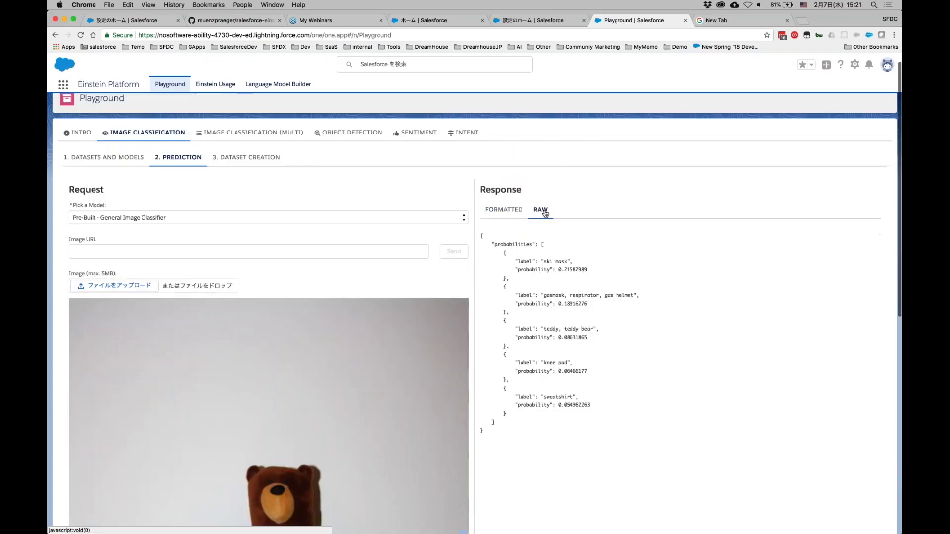
click(506, 210)
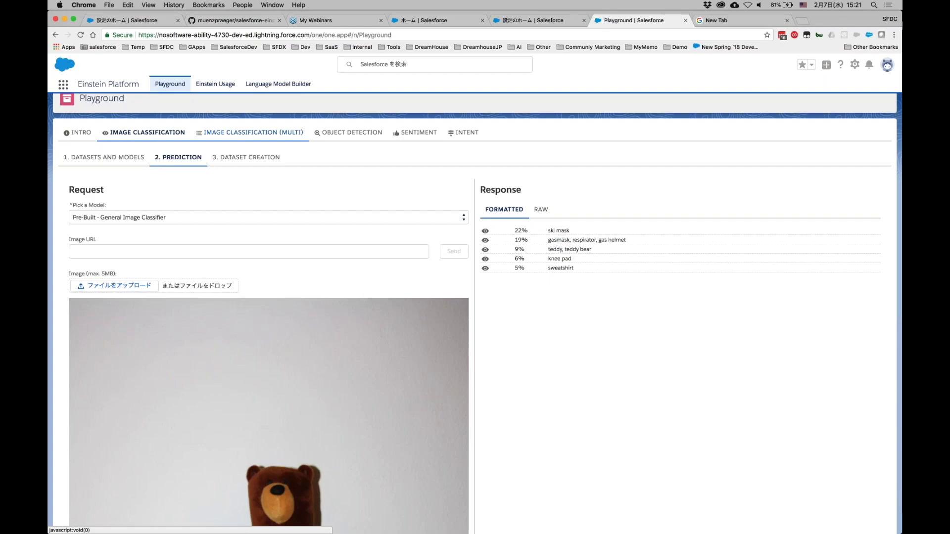
Switch from the browser to the PowerPoint slide show.
key(super+Tab)
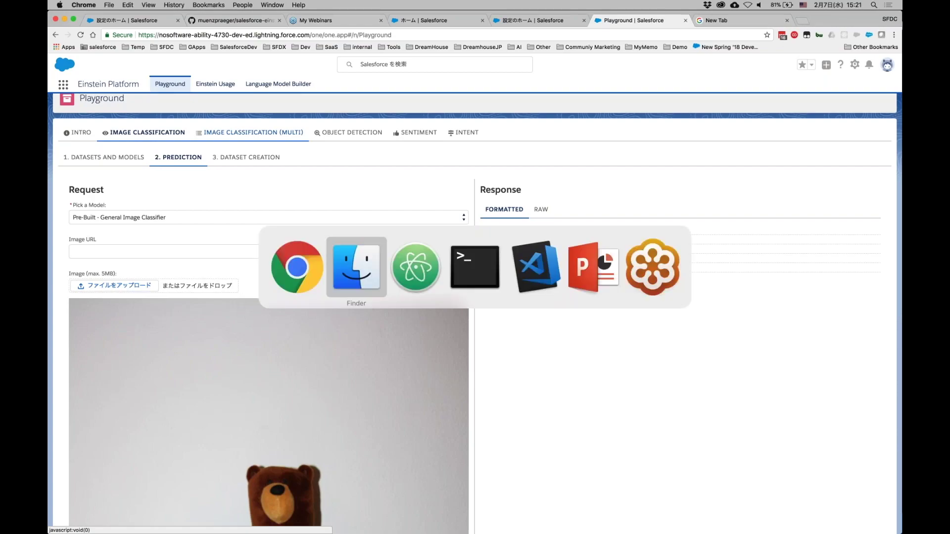
key(super+Tab)
key(super+Tab)
key(super+Tab)
key(super+Tab)
key(super+Tab)
key(super+Tab)
key(super+Tab)
key(super+Tab)
key(super+Tab)
key(super+Tab)
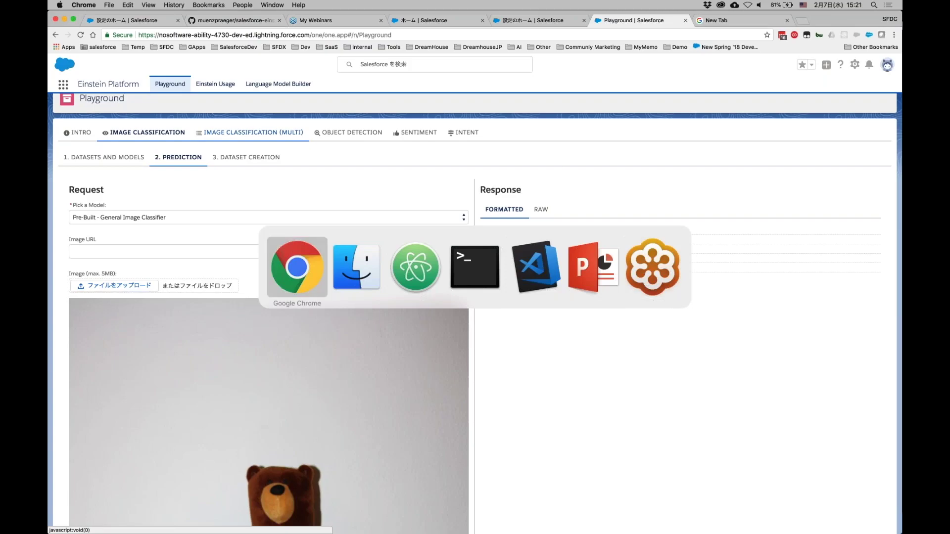
key(super+Tab)
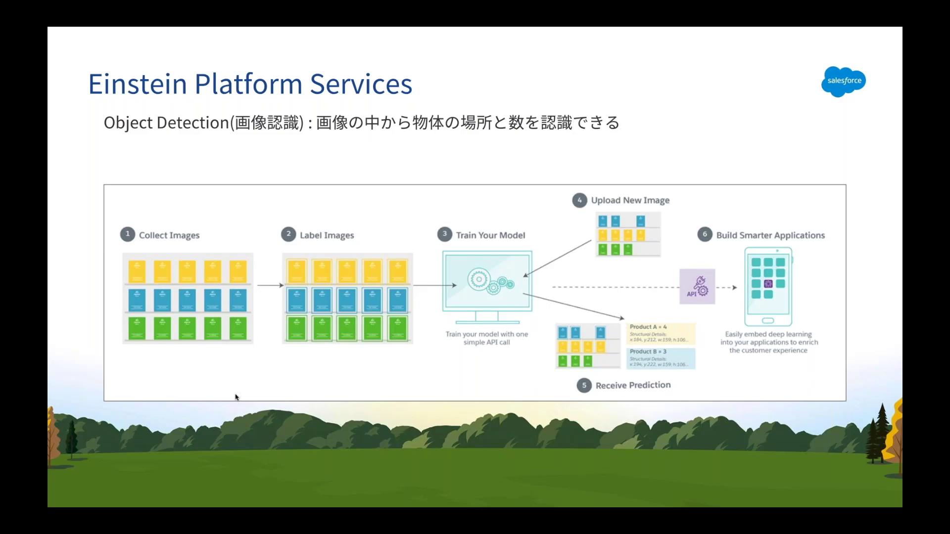
key(Right)
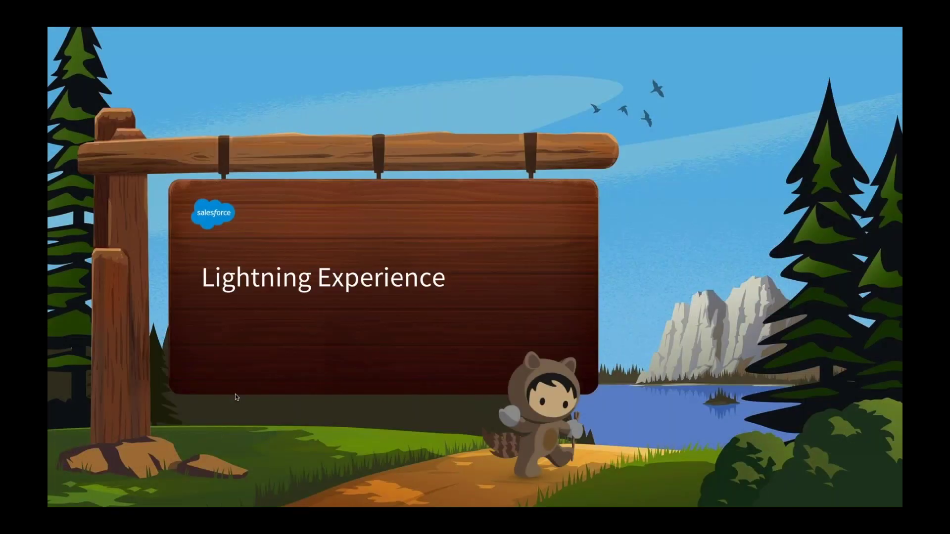
click(236, 397)
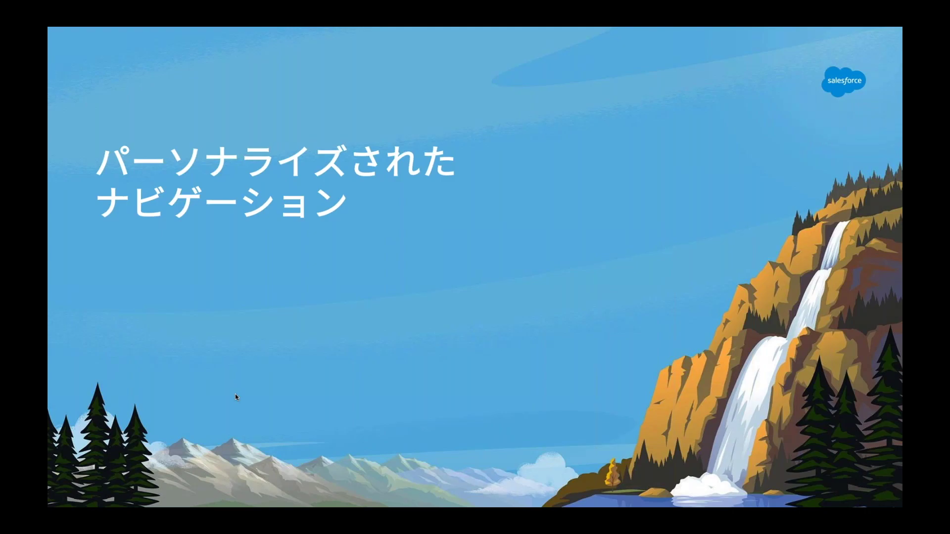
key(Right)
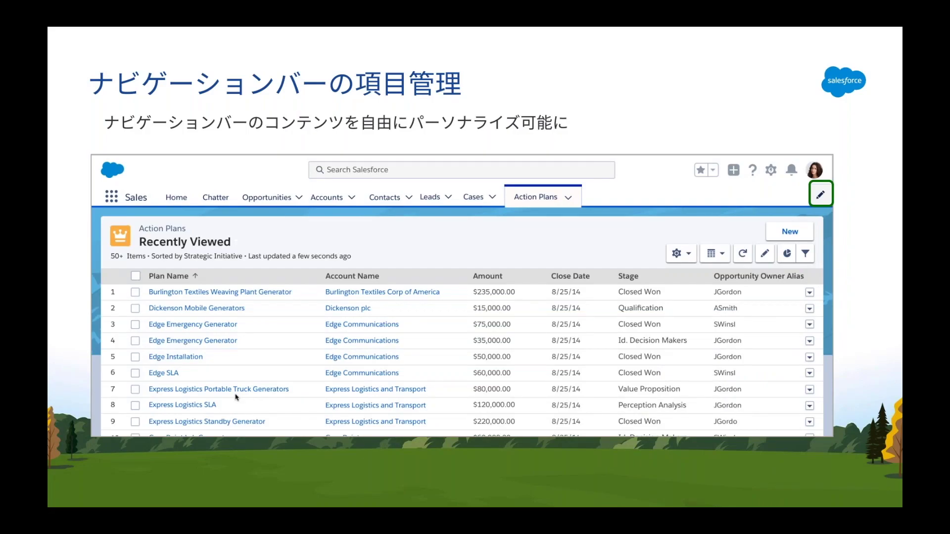
key(Right)
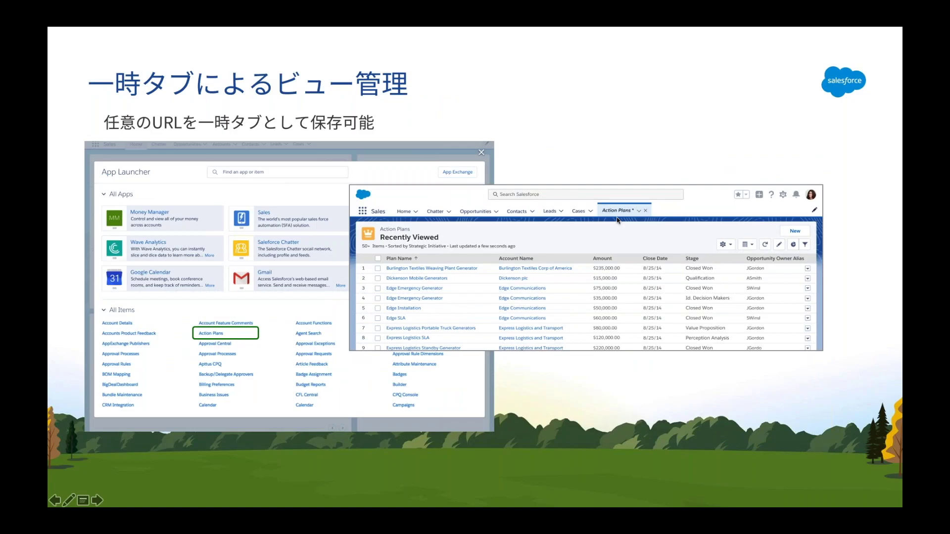
key(Right)
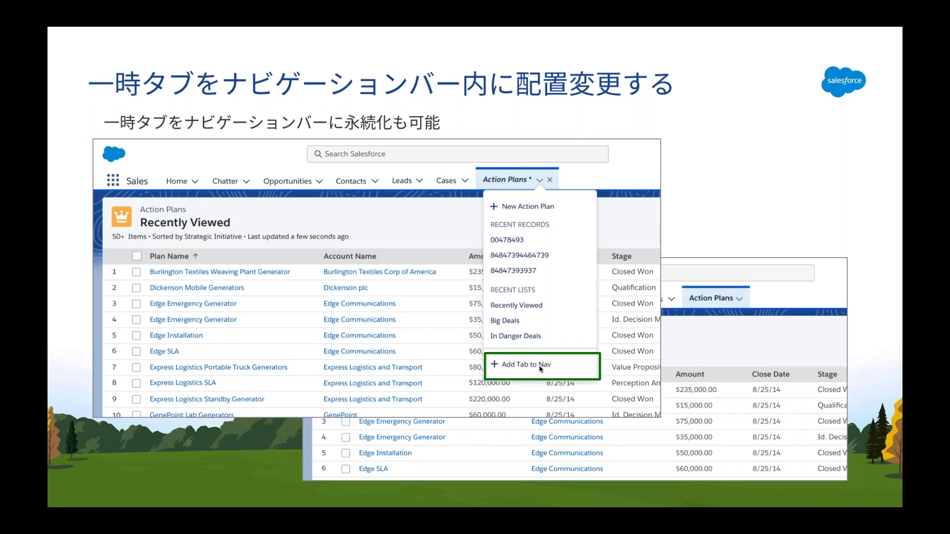
key(Right)
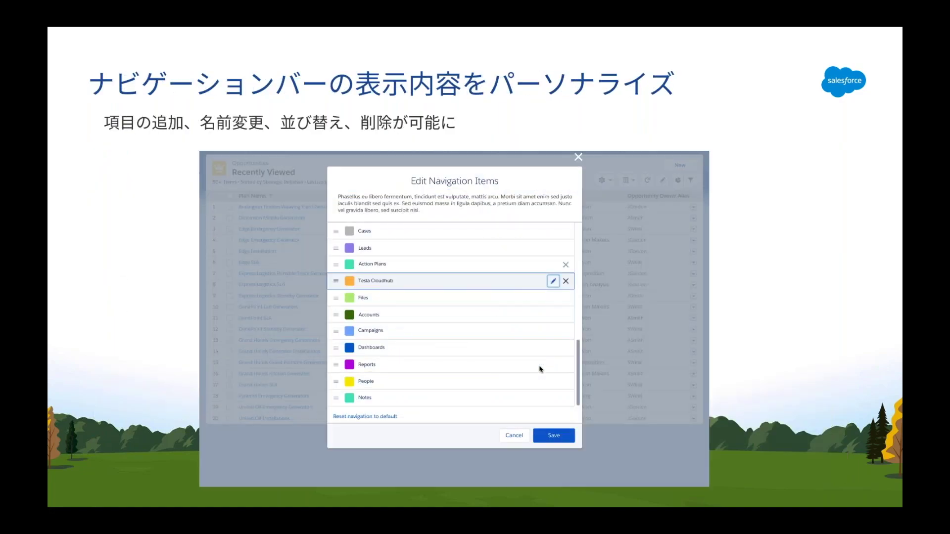
key(Right)
key(Right)
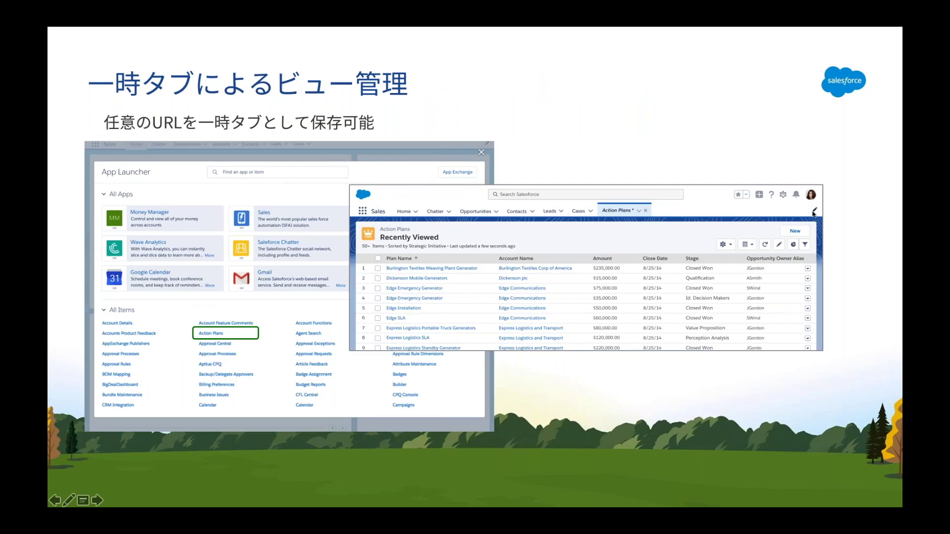
key(Left)
key(Left)
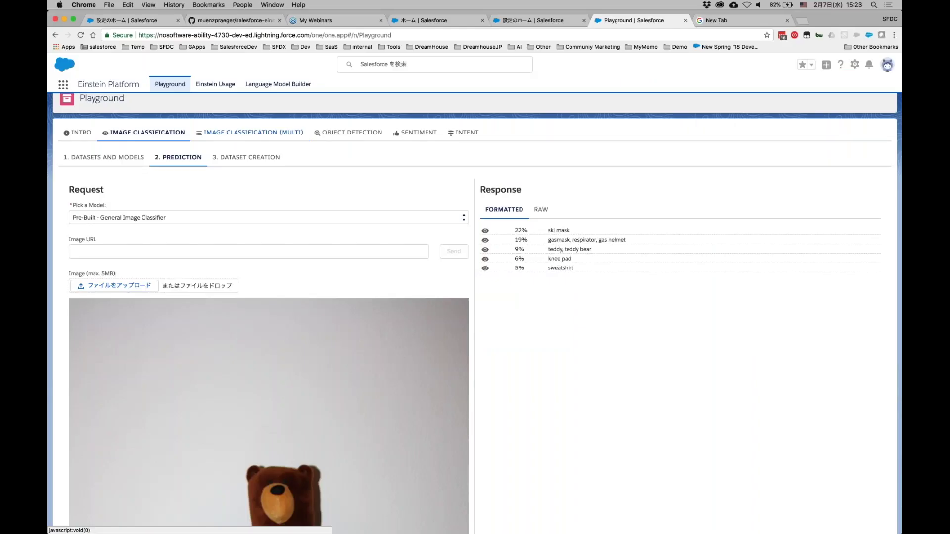
Return to the browser, go to login.salesforce.com and choose to log in with a different username.
scroll(475, 294, up, 2)
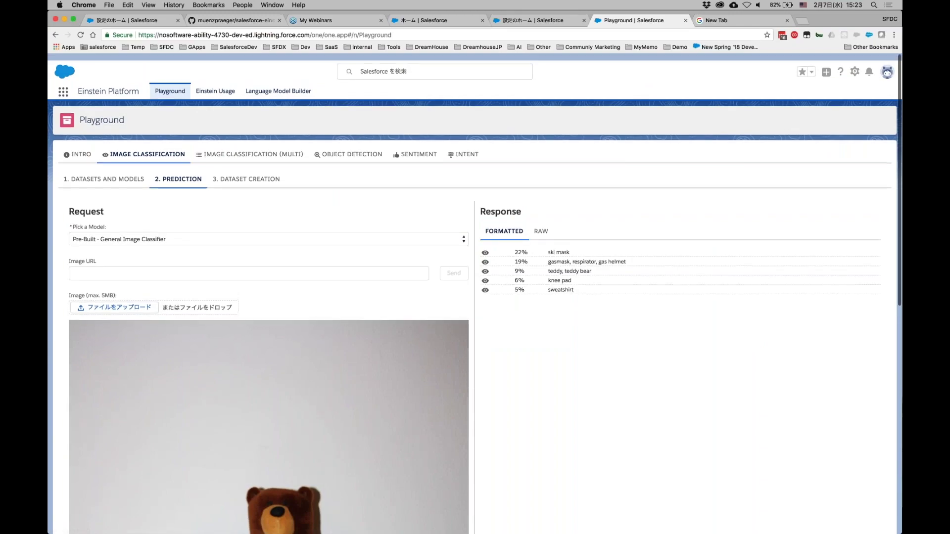
scroll(359, 81, down, 1)
click(356, 35)
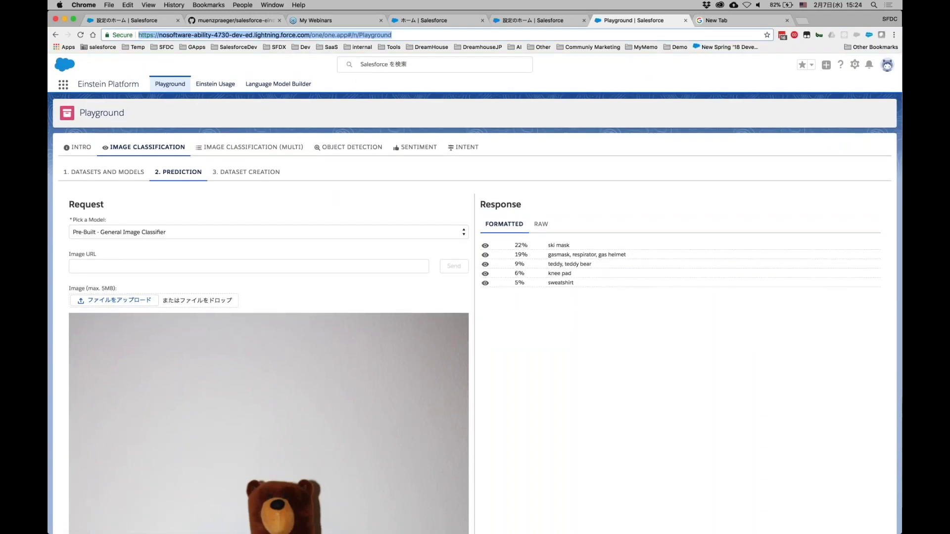
text(login.salesforce.com)
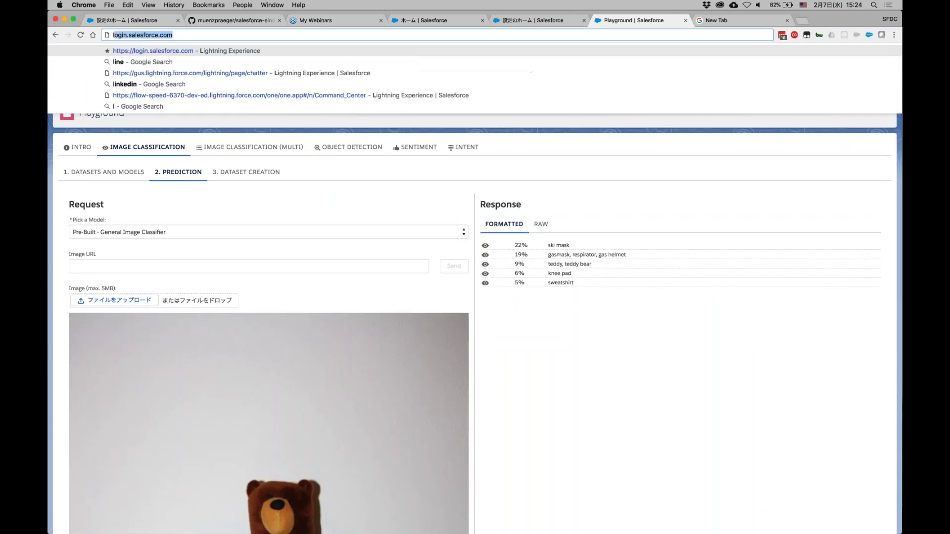
key(Return)
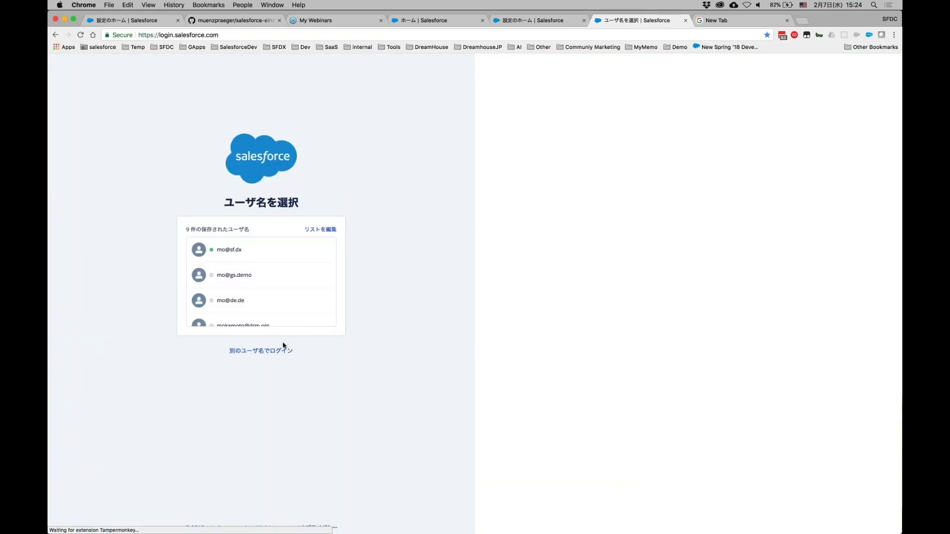
click(283, 347)
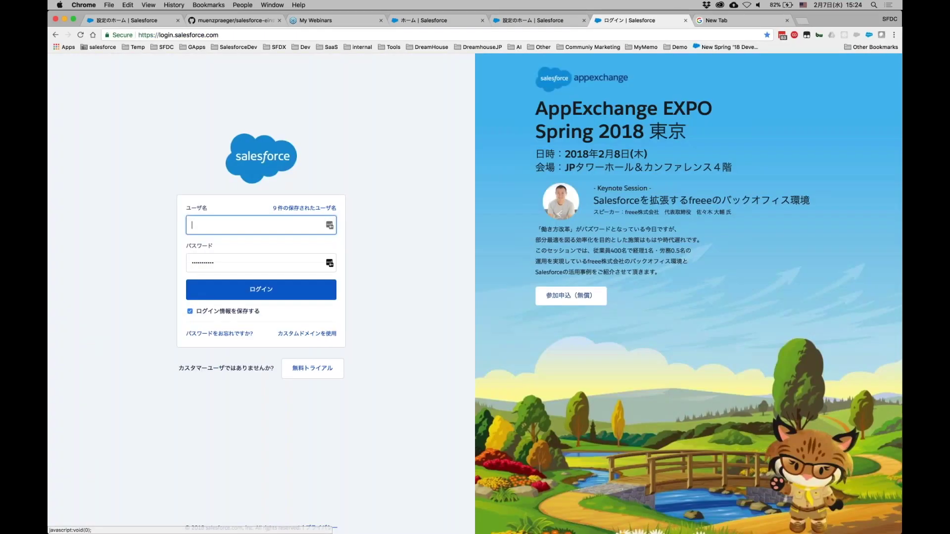
Find the saved login matching "gs.or" among the stored credentials and log in to that org with it.
click(329, 226)
key(super+f)
text(gs.or)
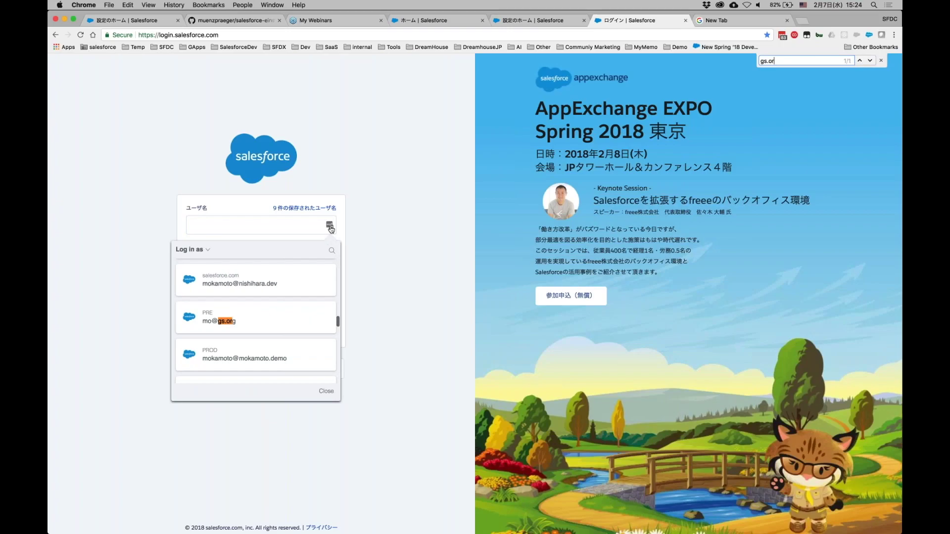
click(247, 319)
click(249, 291)
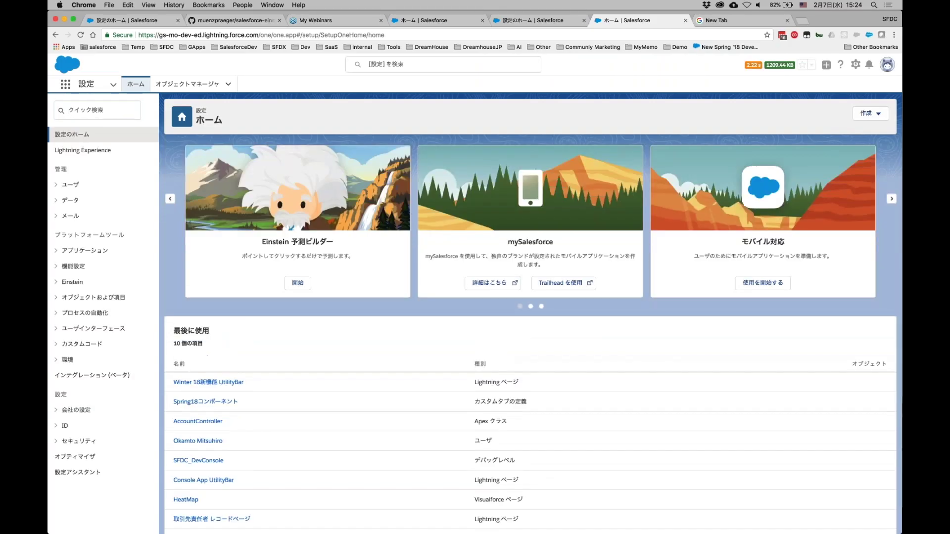
Open the セールス app and go to its リード page.
click(67, 85)
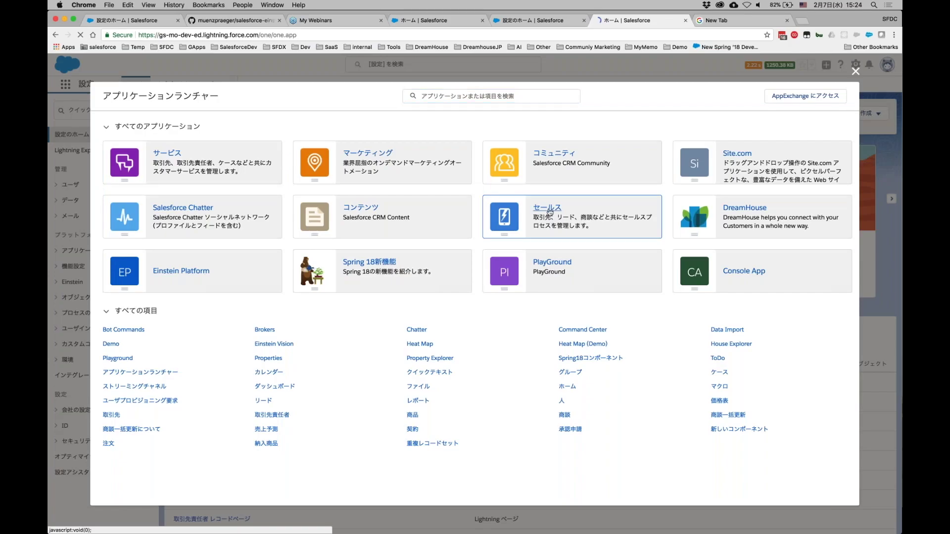
click(548, 208)
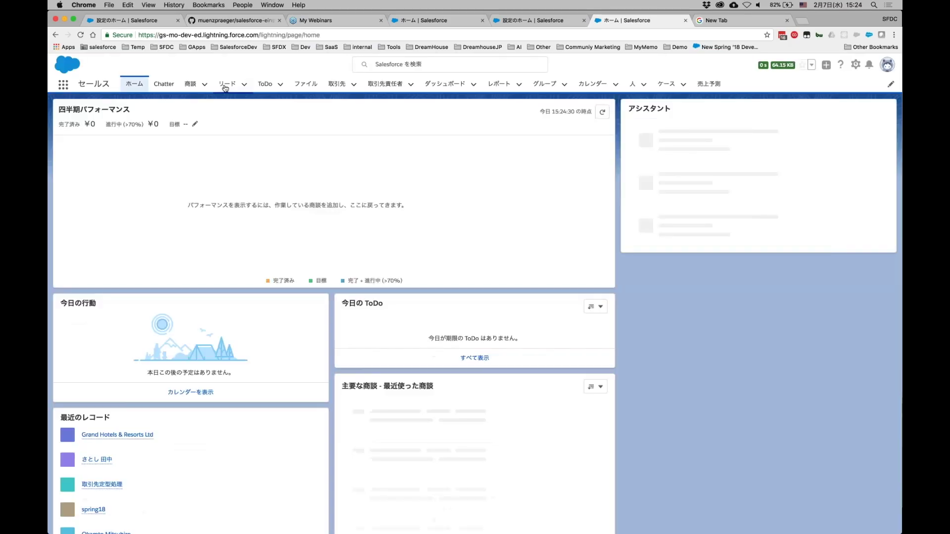
click(224, 85)
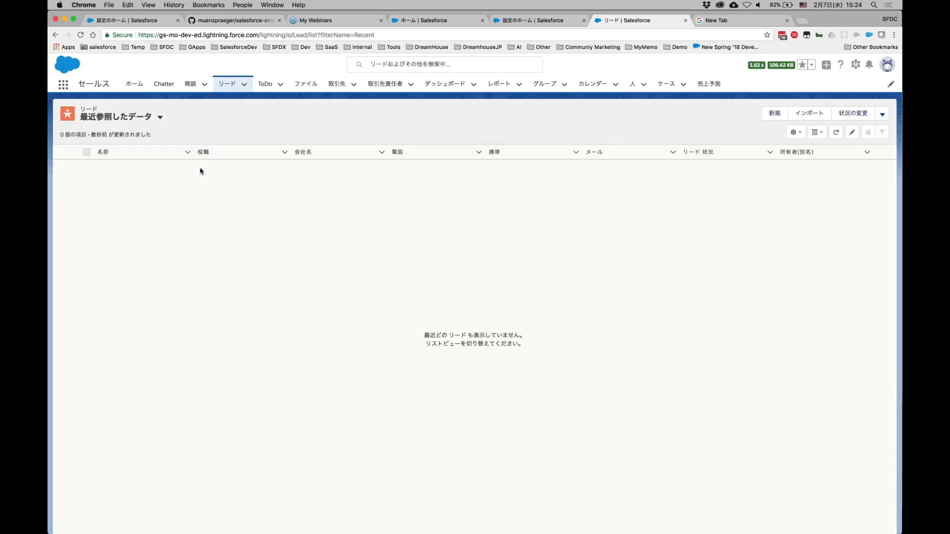
click(244, 84)
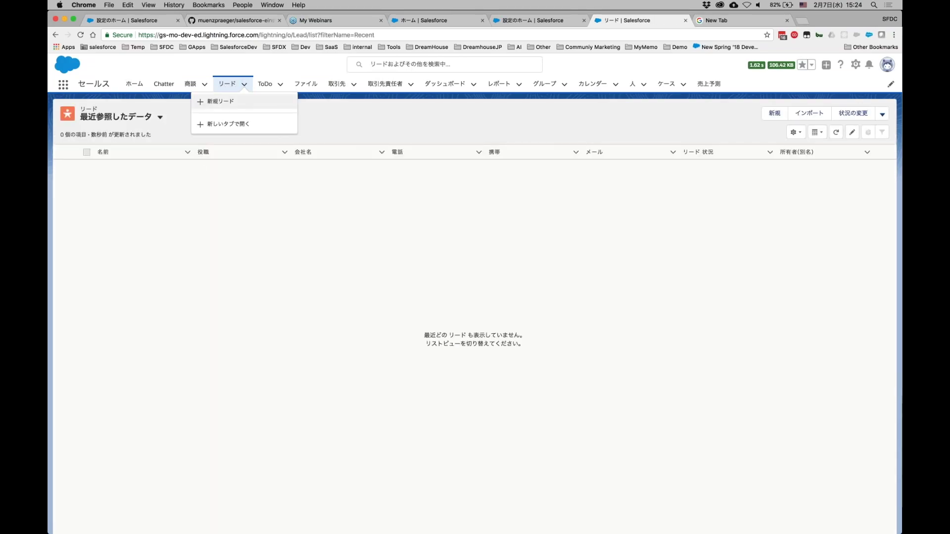
Show the 今日のリード list view, and change it to すべての進行中リード.
click(160, 117)
click(131, 196)
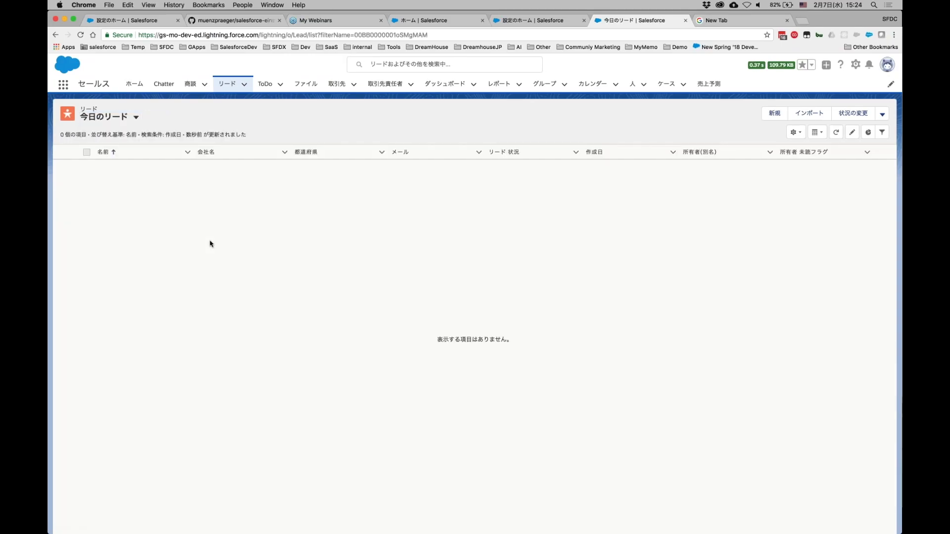
click(136, 117)
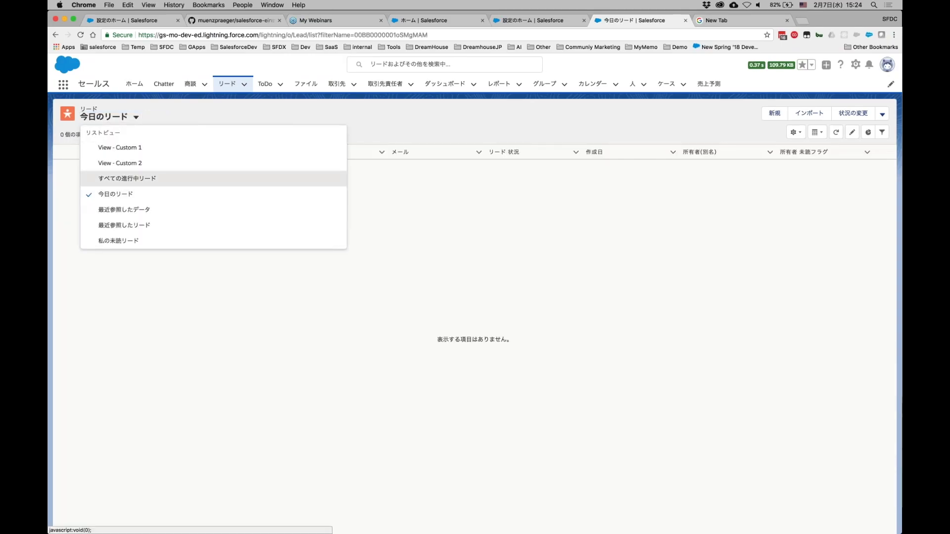
click(128, 179)
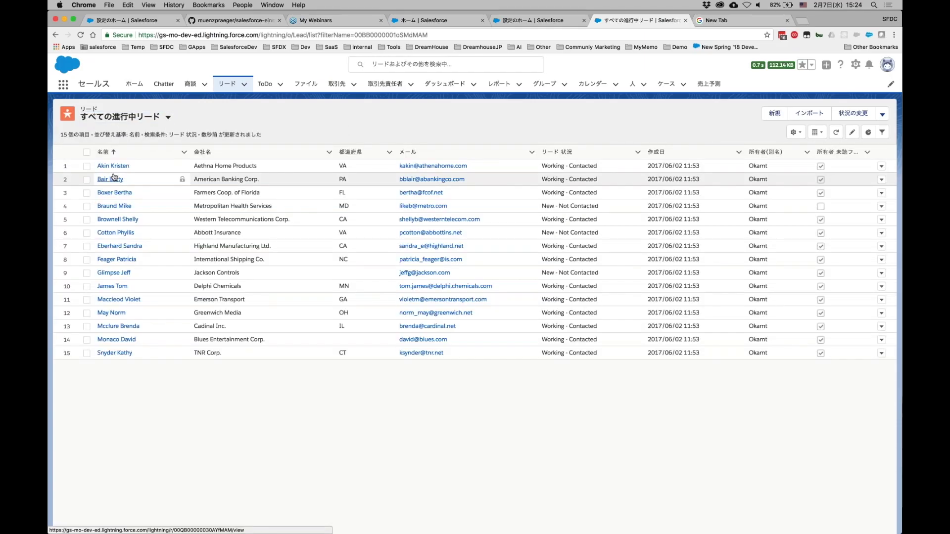
Open the Aethna Home Products lead and keep its record as a temporary tab in the navigation bar.
click(113, 166)
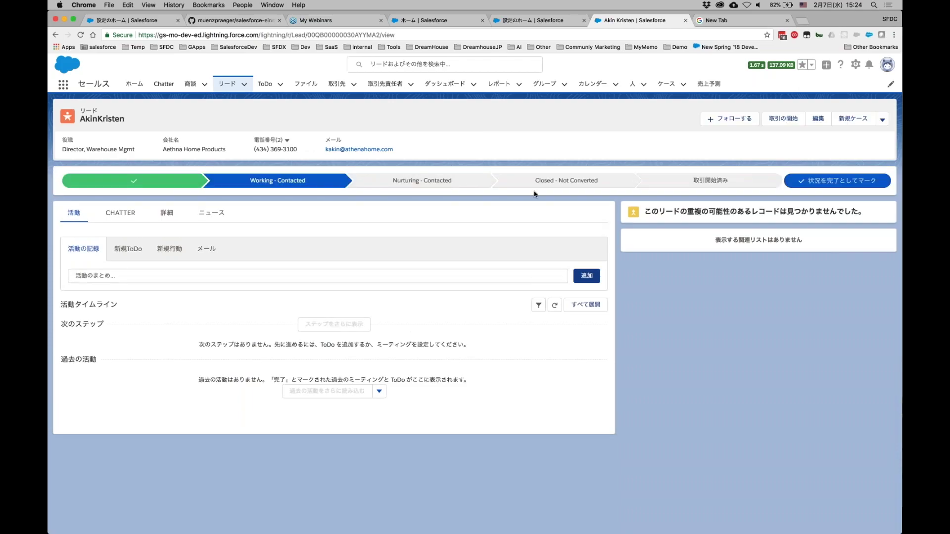
click(244, 84)
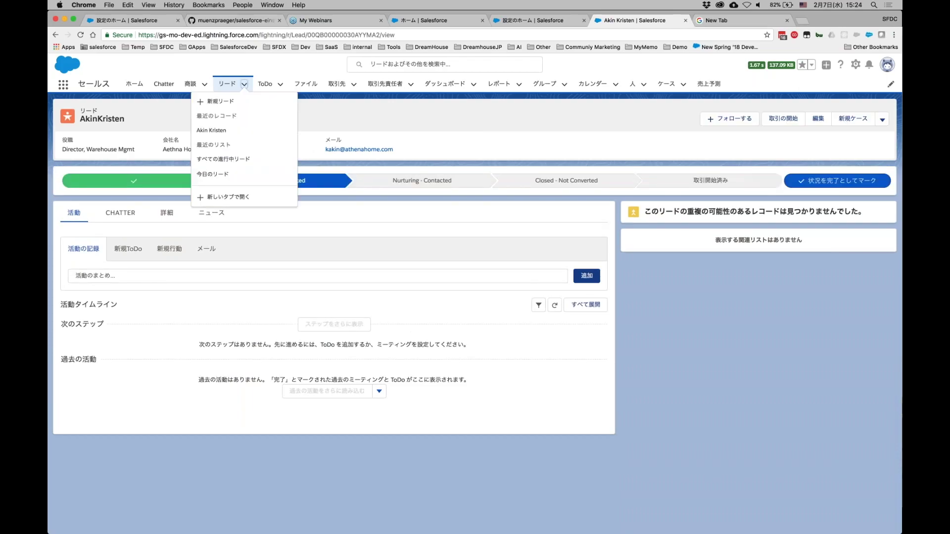
click(224, 197)
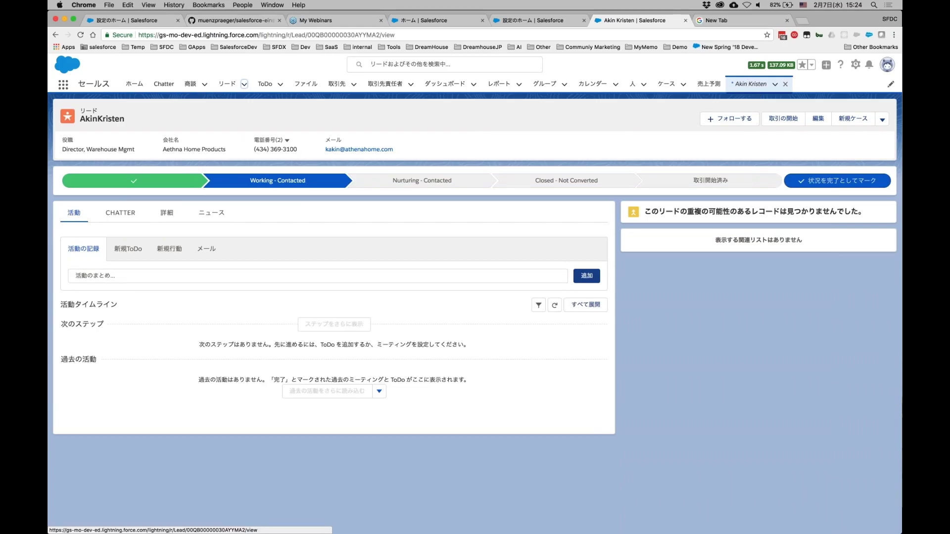
Show the すべての進行中リード list of leads again and open it as another temporary navigation tab.
click(232, 87)
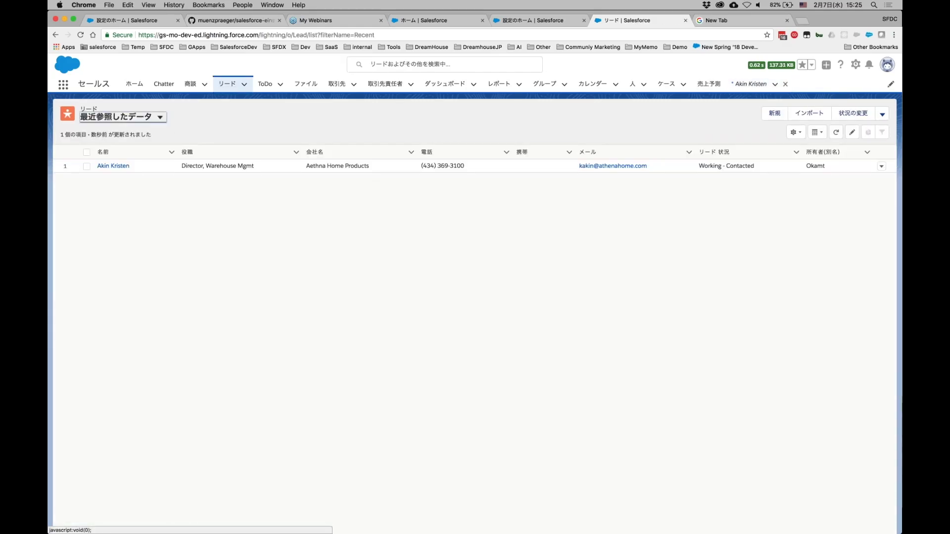
click(160, 118)
click(142, 178)
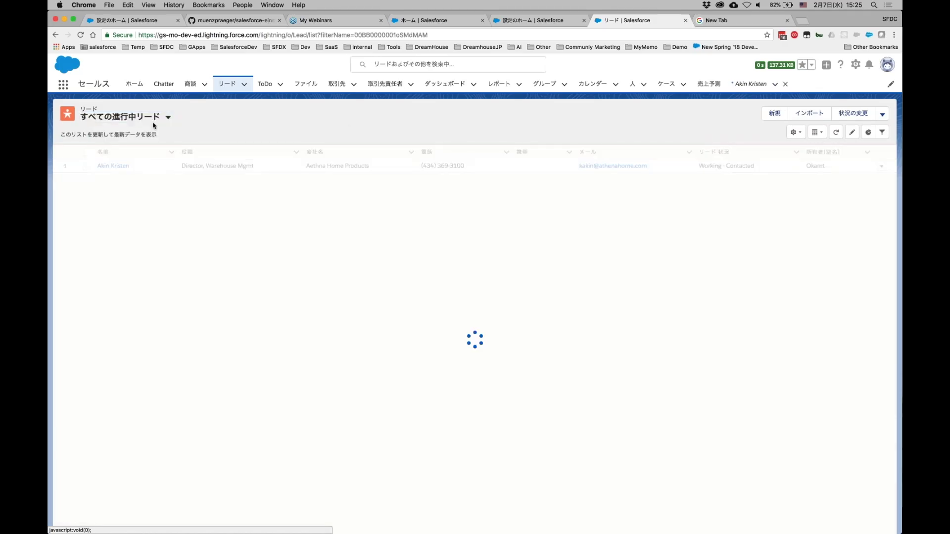
click(244, 85)
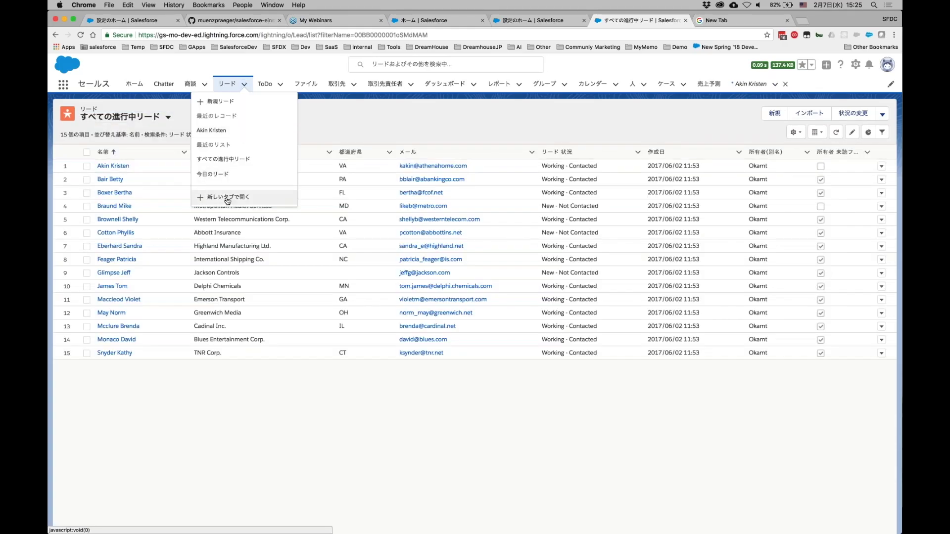
click(223, 197)
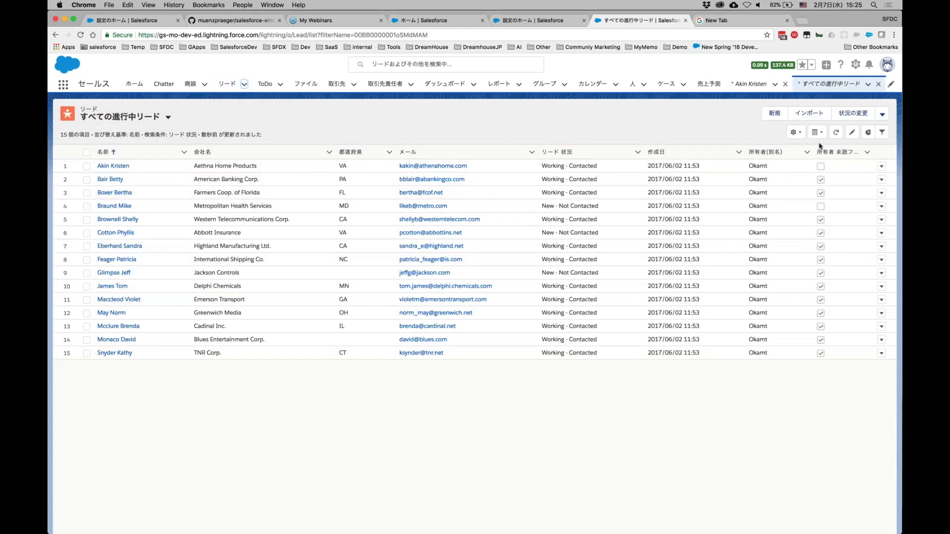
Add the temporary すべての進行中リード tab permanently to the navigation bar, and switch to the lead record's temporary tab.
click(868, 84)
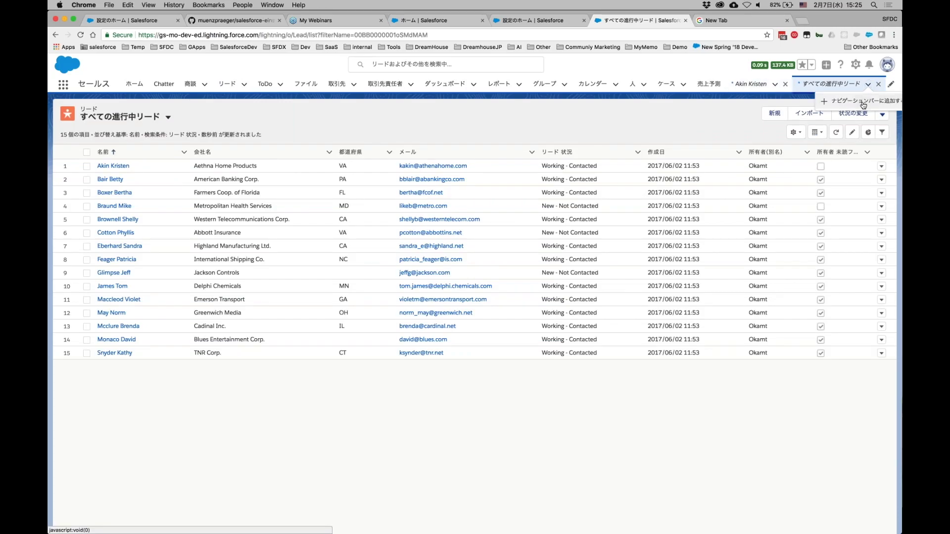
click(860, 103)
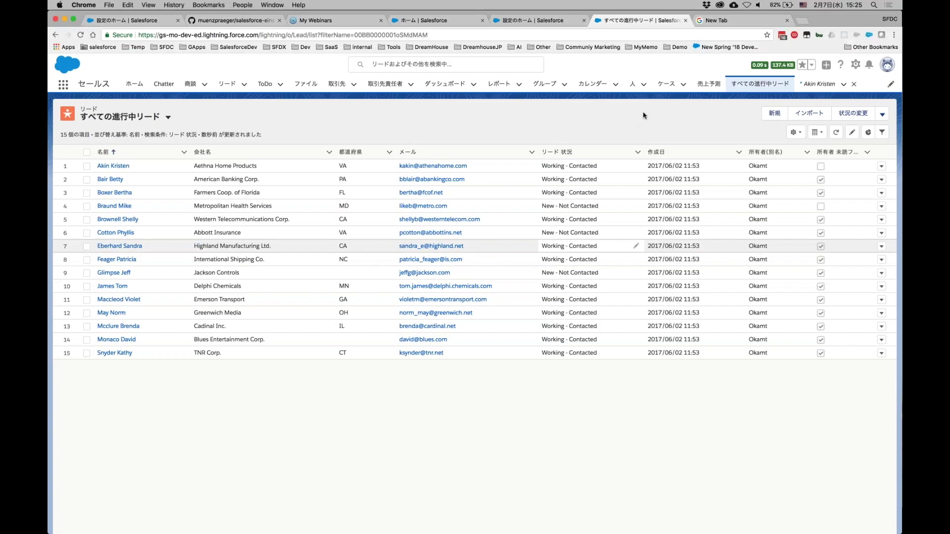
click(819, 84)
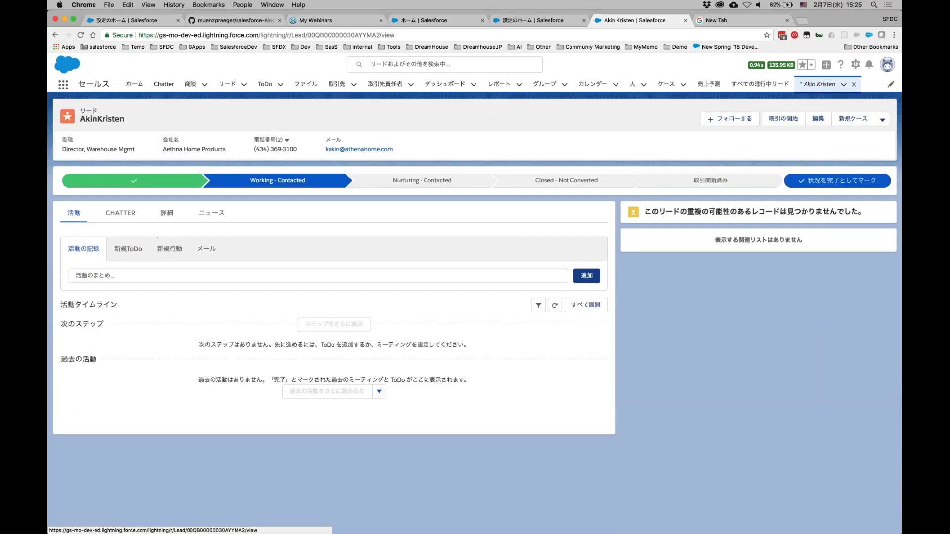
View the すべての進行中リード tab and the lead's temporary tab, and rename the すべての進行中リード navigation item as マイタブ.
click(732, 84)
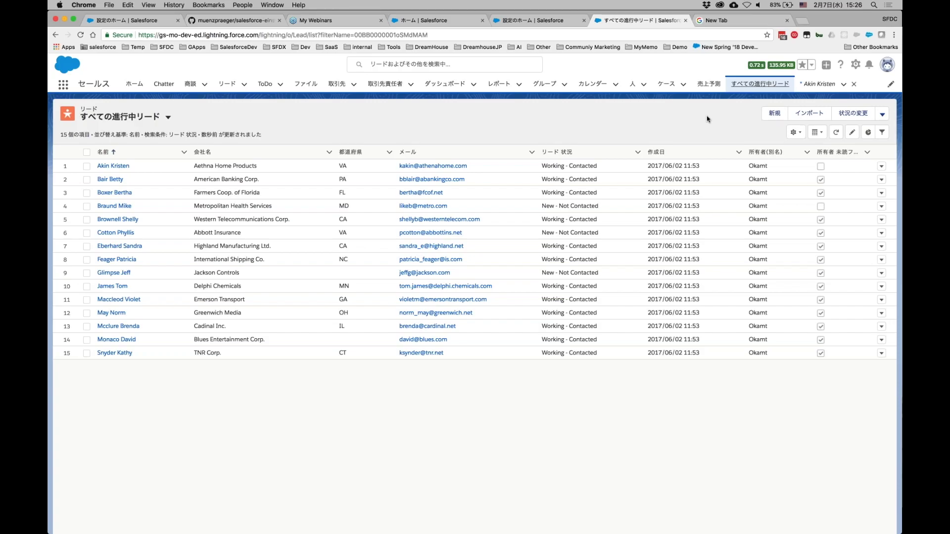
click(819, 83)
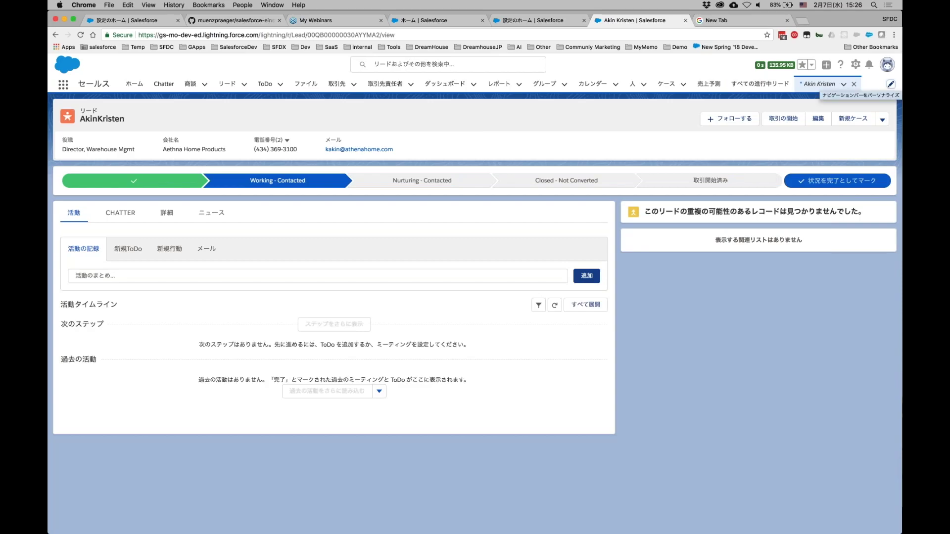
click(891, 83)
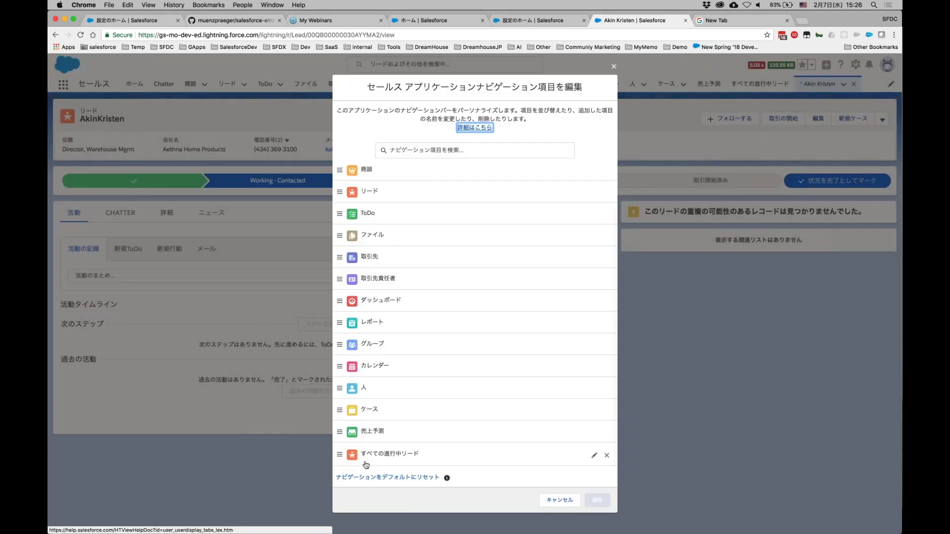
click(594, 455)
text(枚)
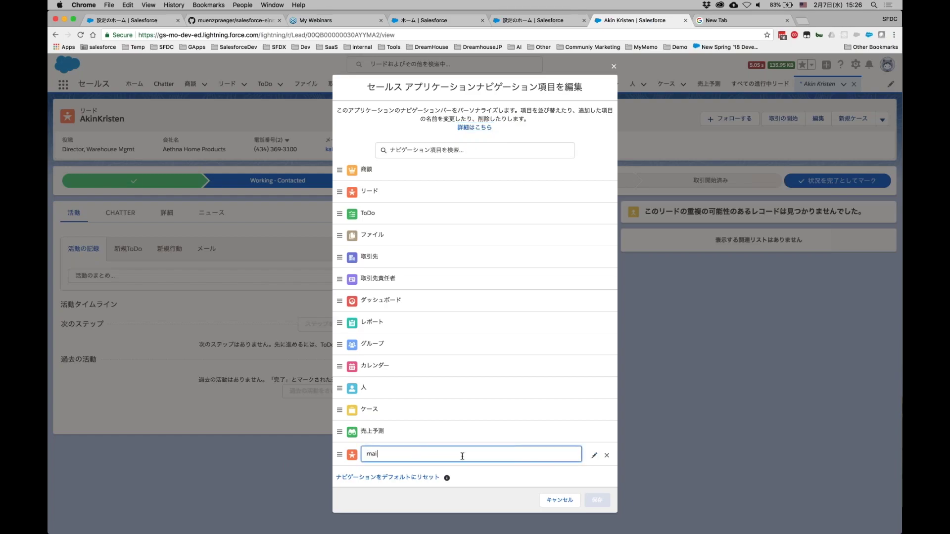
text(たぶ)
key(F7)
key(Return)
click(594, 455)
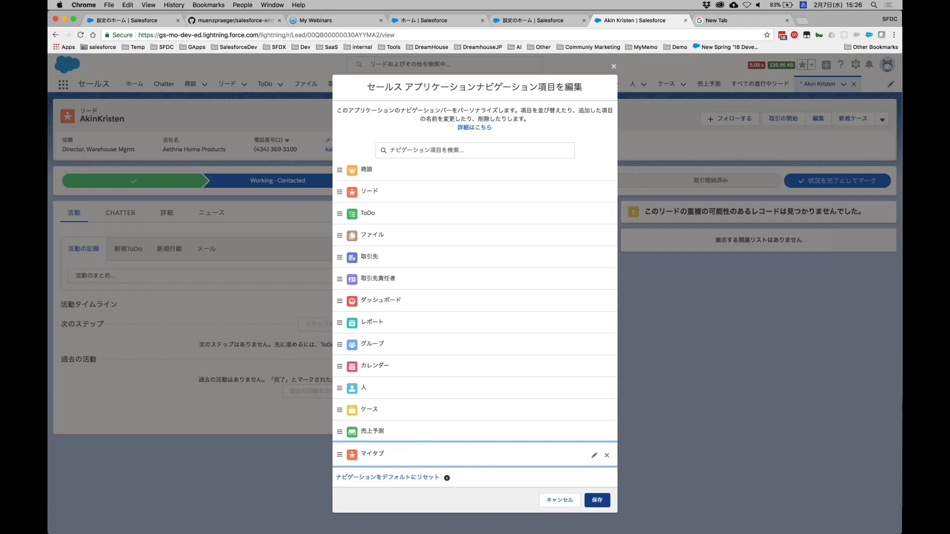
Move マイタブ between ホーム and Chatter in the navigation order, save the change, and show the マイタブ list.
drag(339, 454, 339, 199)
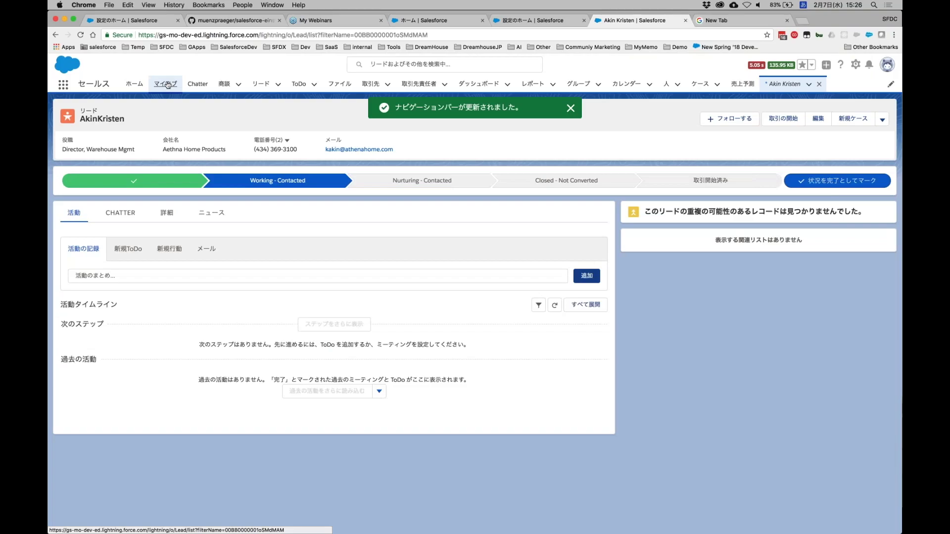
click(166, 83)
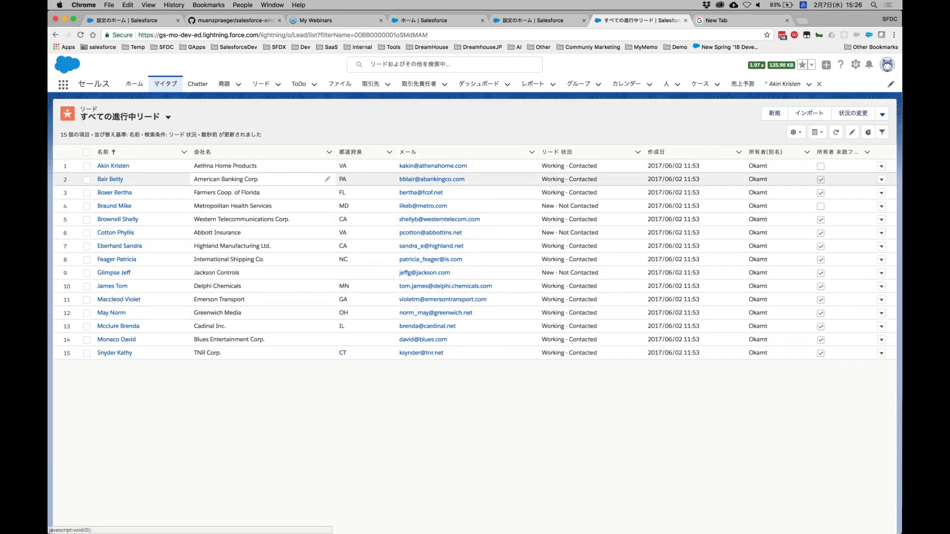
click(161, 82)
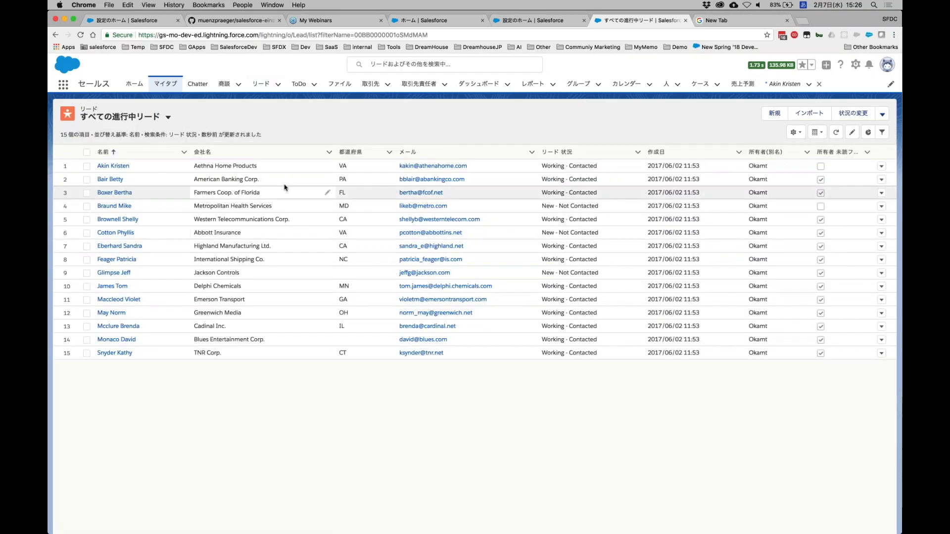
Switch to the PowerPoint slide show and present the Lightning Experience theme slides up to the Lightning Console マクロ title slide.
key(super+Tab)
key(super+Tab)
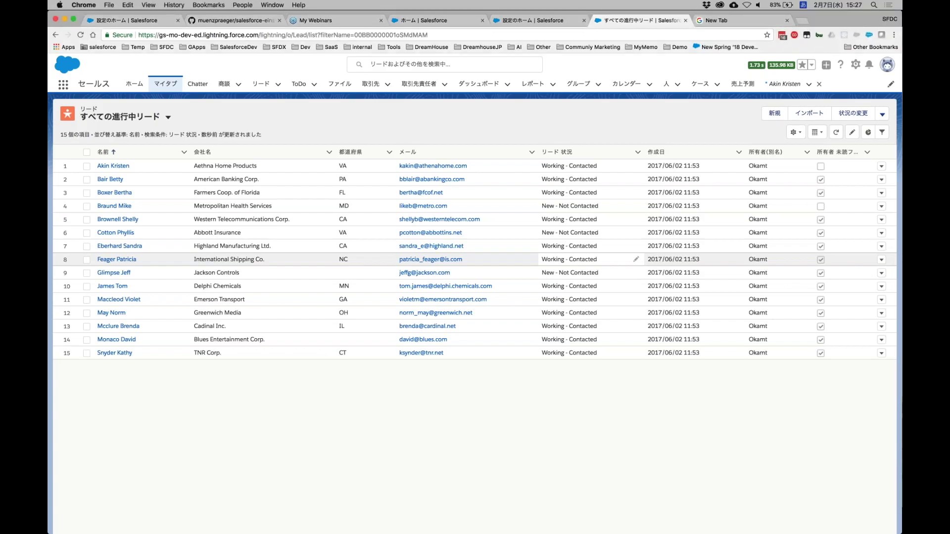
key(super+Tab)
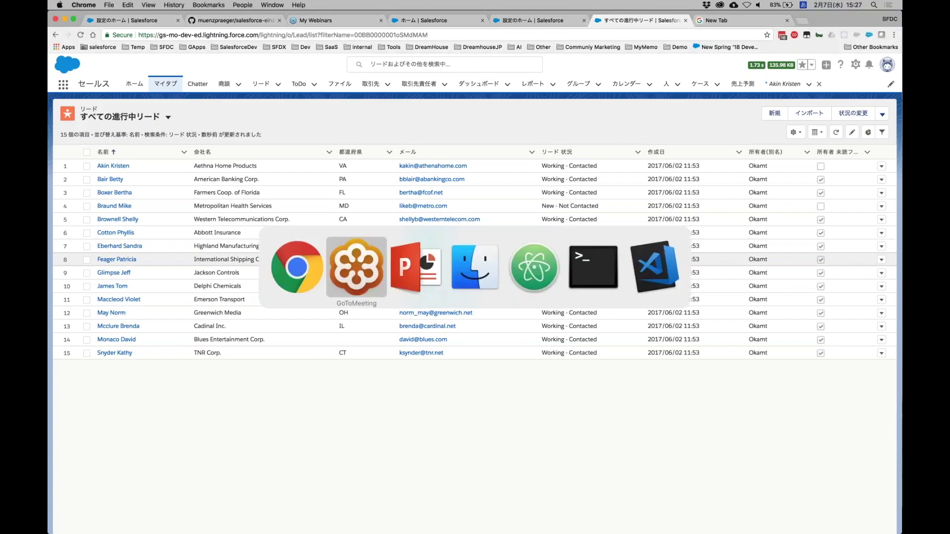
key(super+Tab)
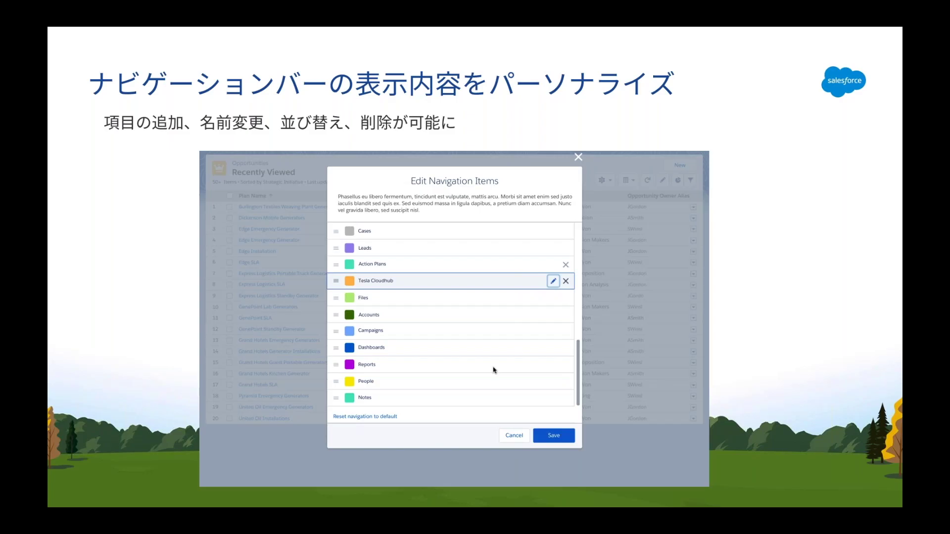
key(Right)
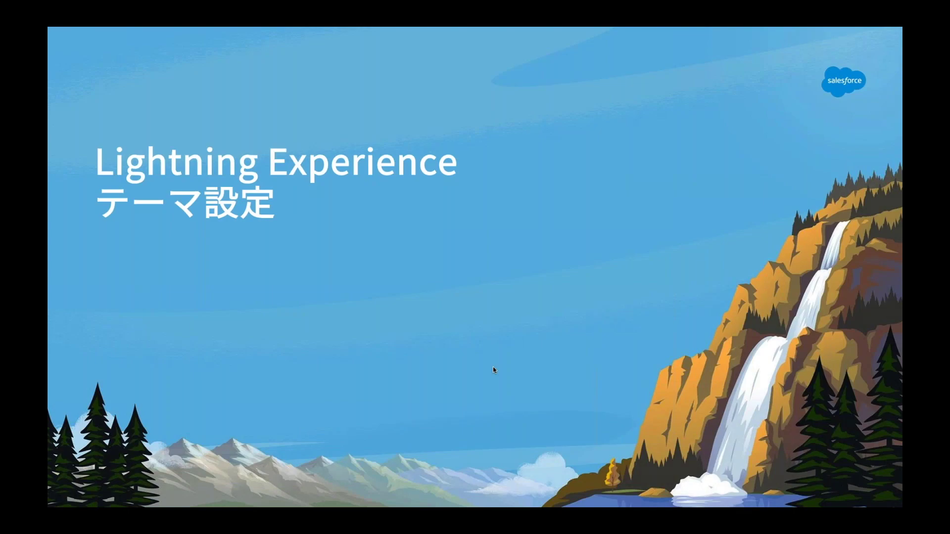
key(Right)
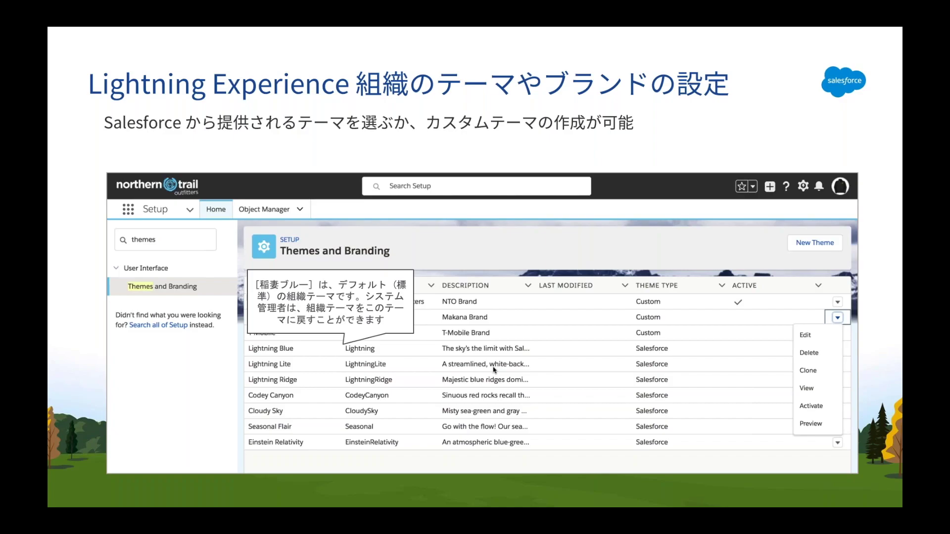
key(Right)
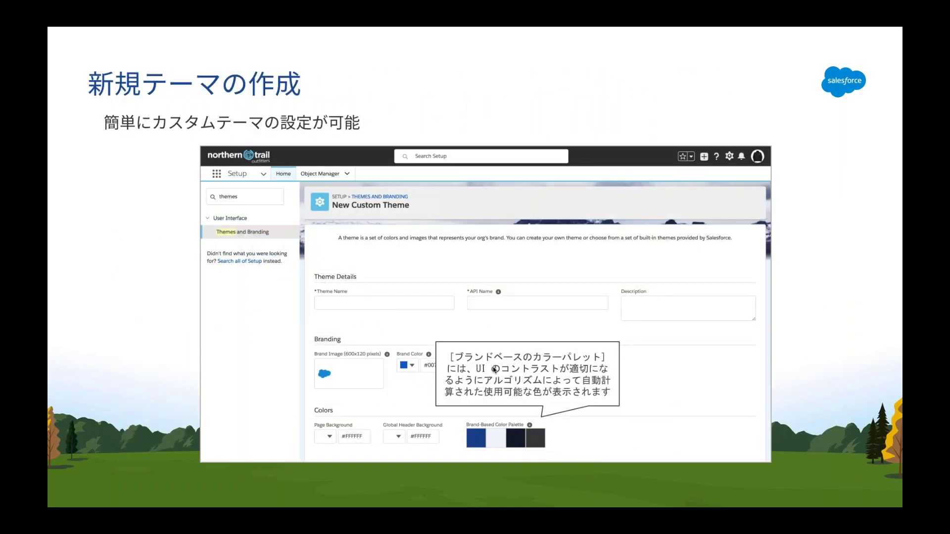
key(Right)
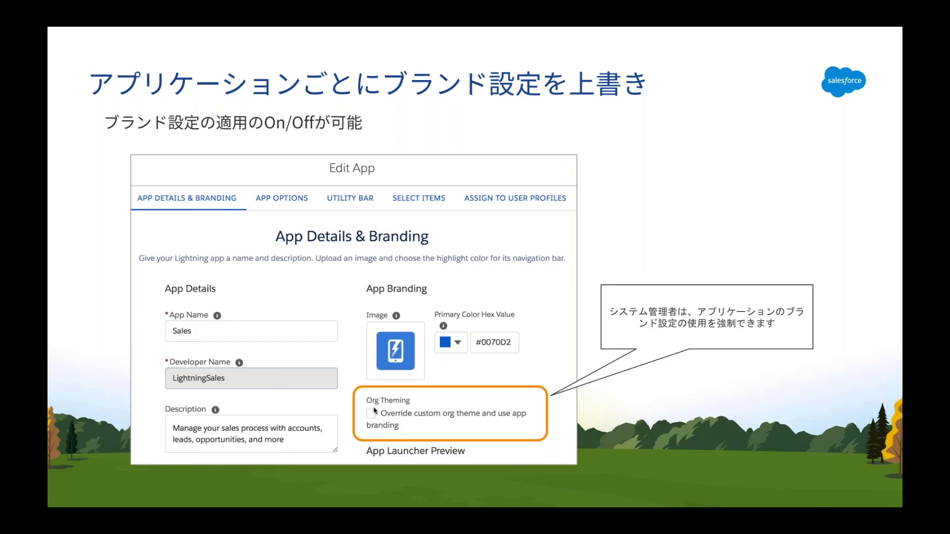
key(Right)
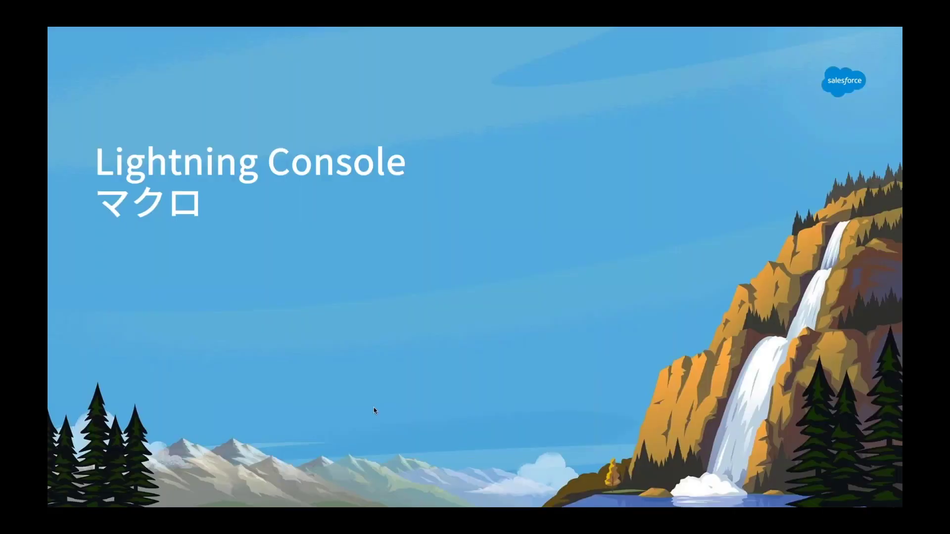
Switch back to Chrome and open Salesforce Setup from the sales app.
key(super+Tab)
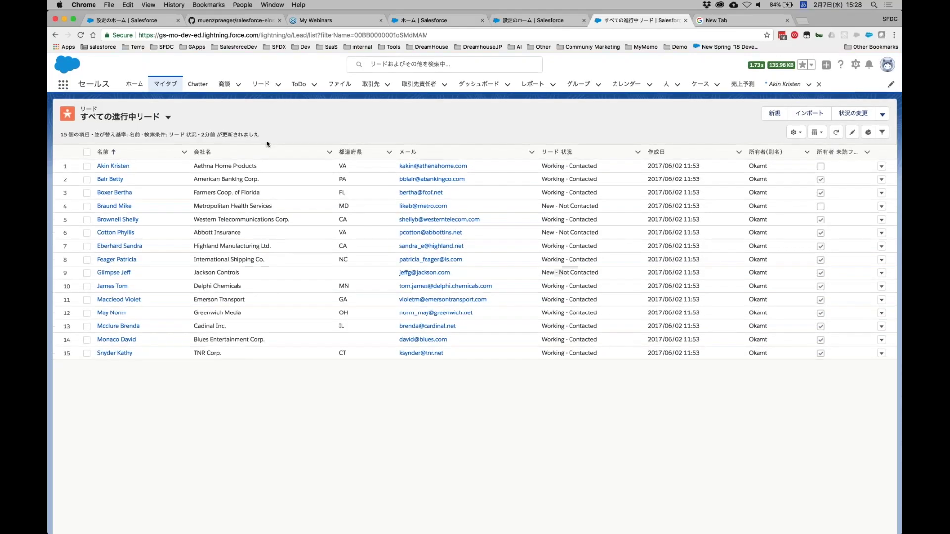
click(855, 64)
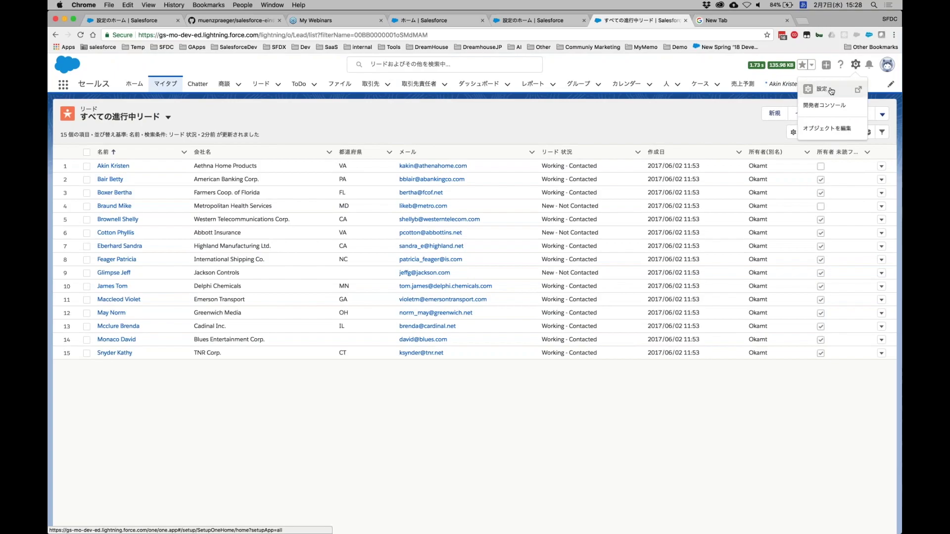
click(831, 91)
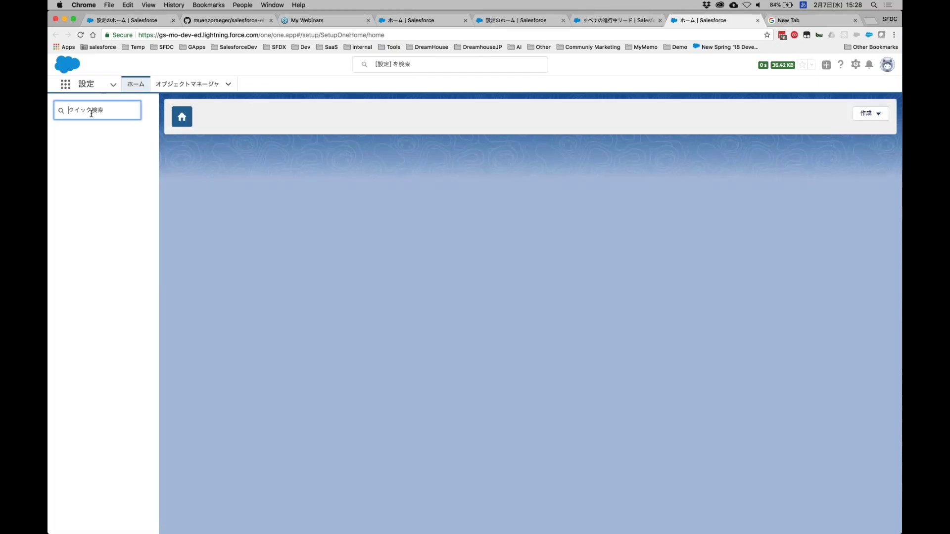
key(ctrl+space)
text(mak)
key(BackSpace)
key(BackSpace)
key(BackSpace)
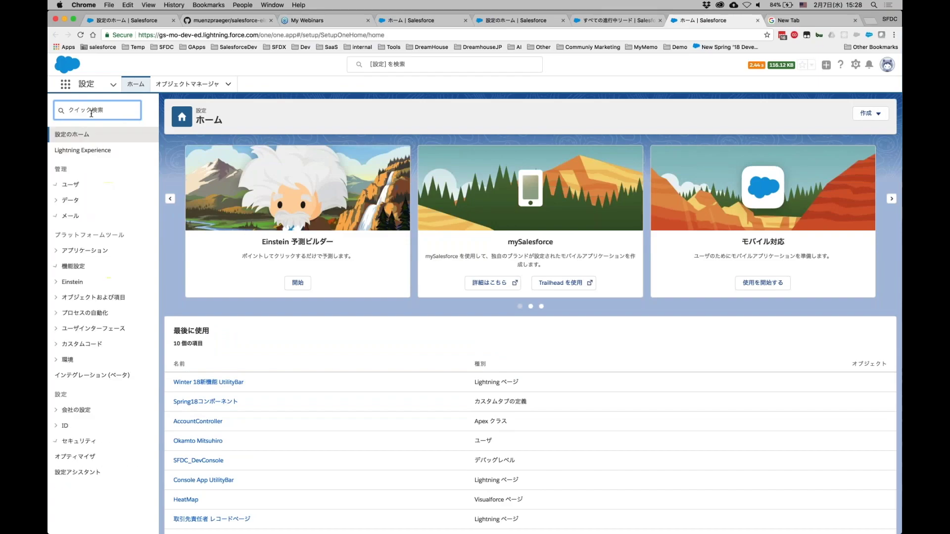
key(ctrl+space)
text(makuro)
key(space)
key(BackSpace)
key(BackSpace)
key(BackSpace)
Search Setup for テーマ and open the テーマおよびブランド設定 page.
text(te-ma)
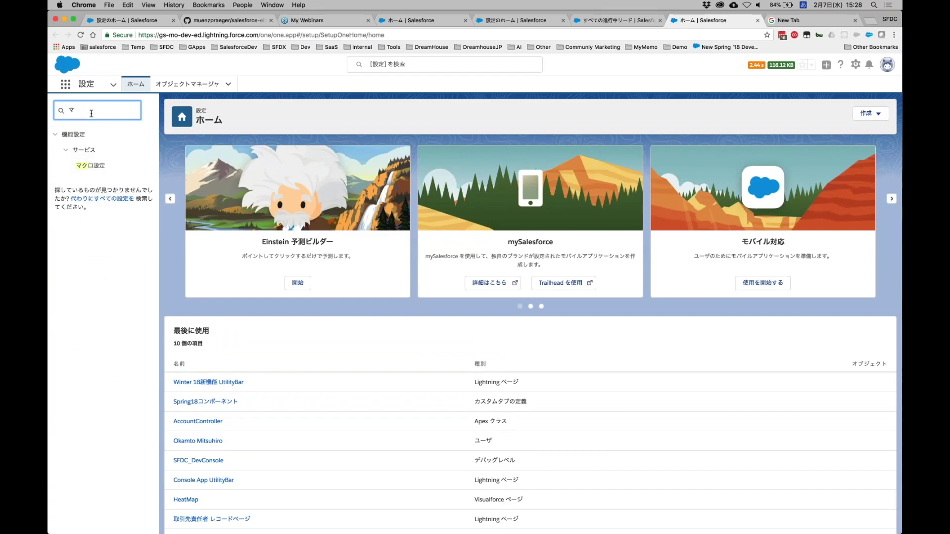
key(space)
key(Return)
click(99, 150)
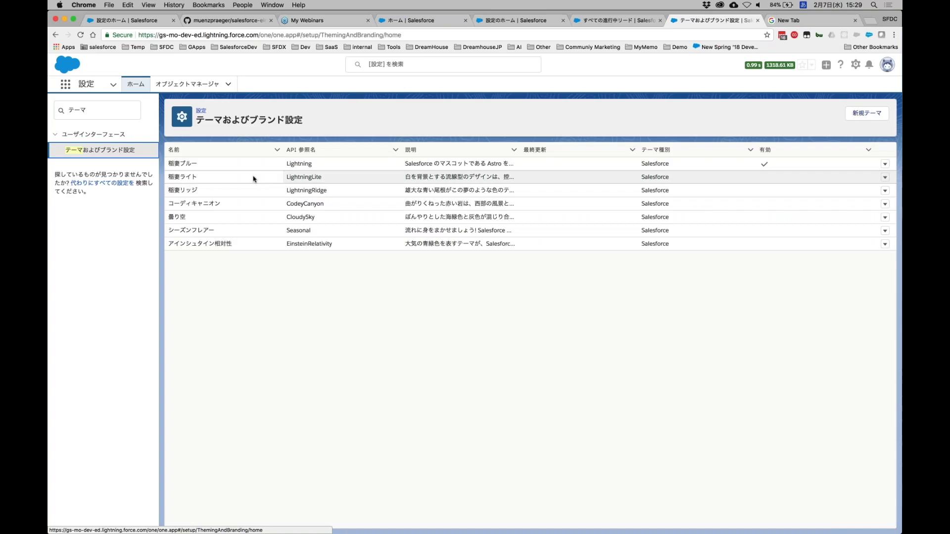
Point out the 稲妻リッジ and コーディキャニオン themes, and activate コーディキャニオン as the org theme.
drag(168, 190, 197, 191)
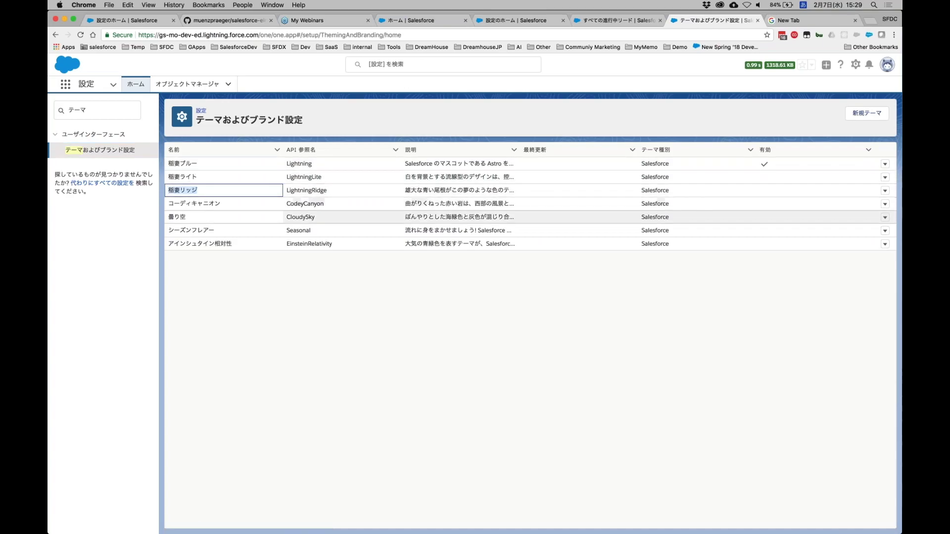
double_click(197, 204)
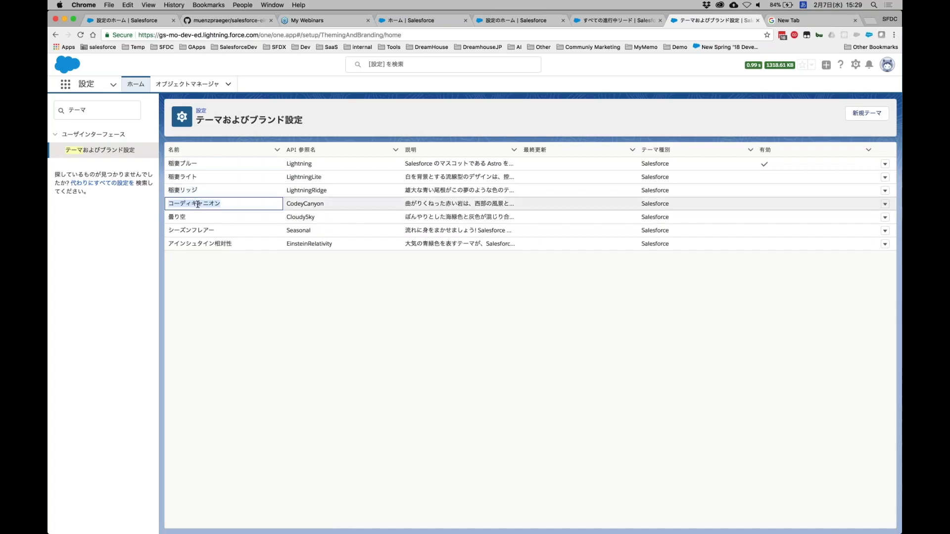
click(205, 314)
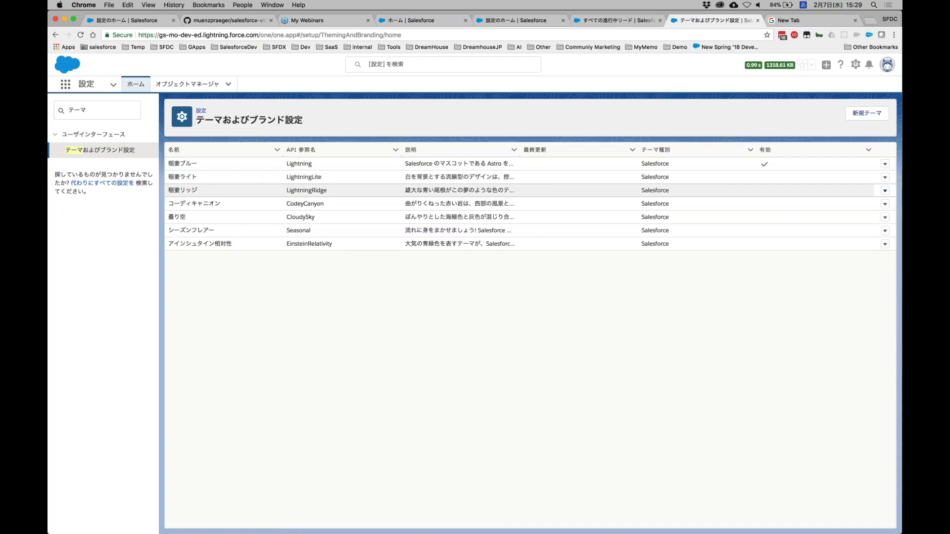
click(884, 204)
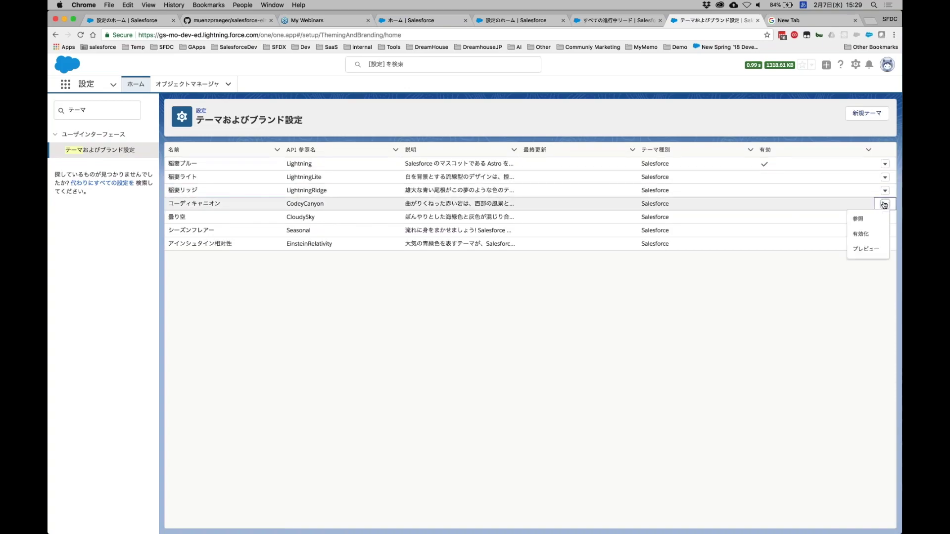
click(861, 235)
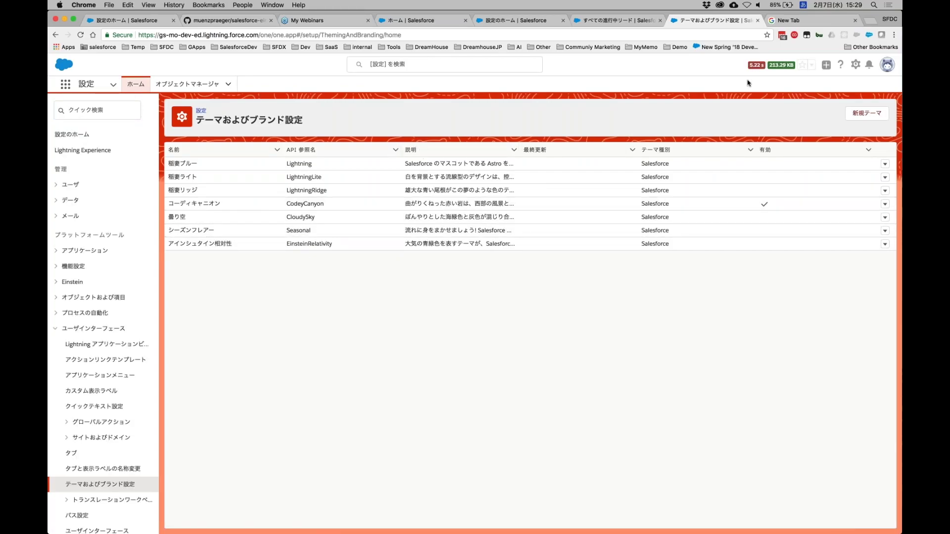
Open the form for a new custom theme and review its branding, colour and image settings.
click(867, 113)
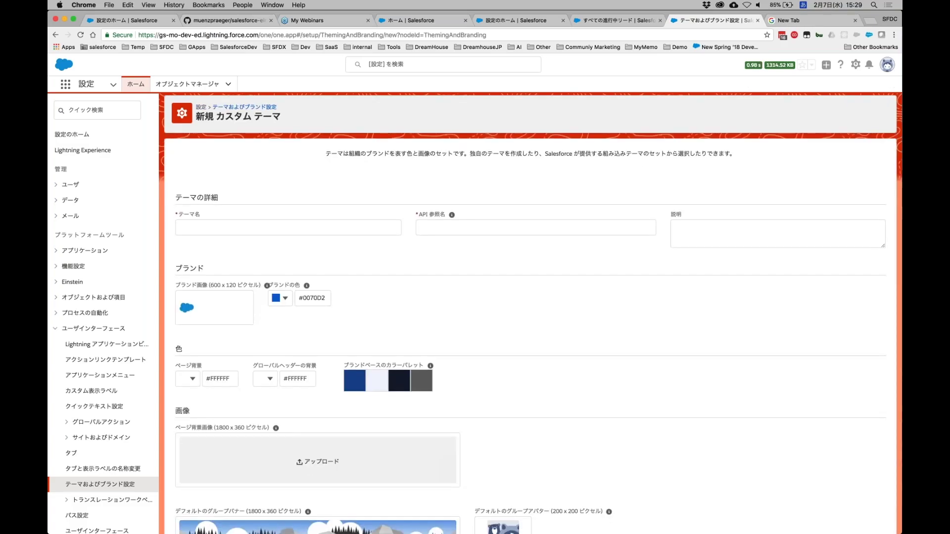
scroll(524, 313, down, 5)
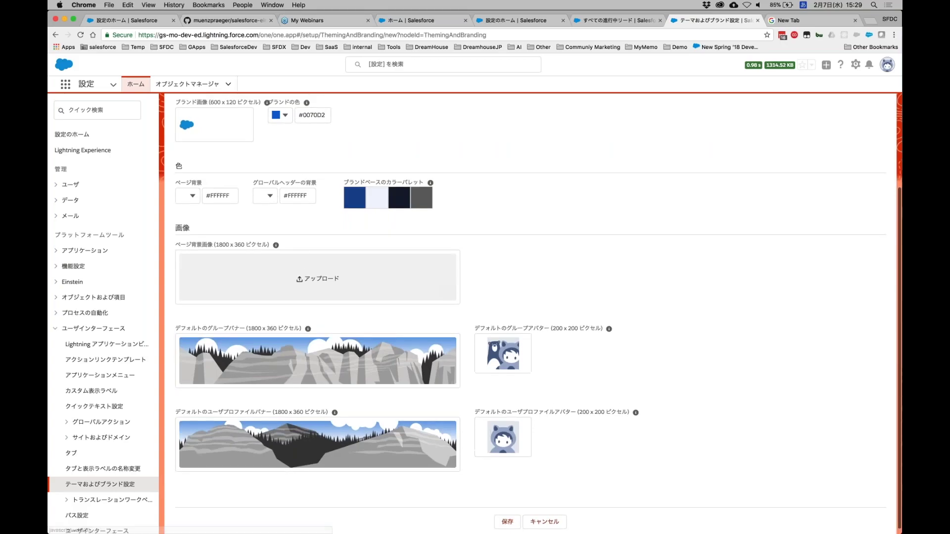
scroll(523, 313, up, 5)
Switch to the PowerPoint slide show and present the macro slides up to the macro builder keyboard shortcuts.
key(super+Tab)
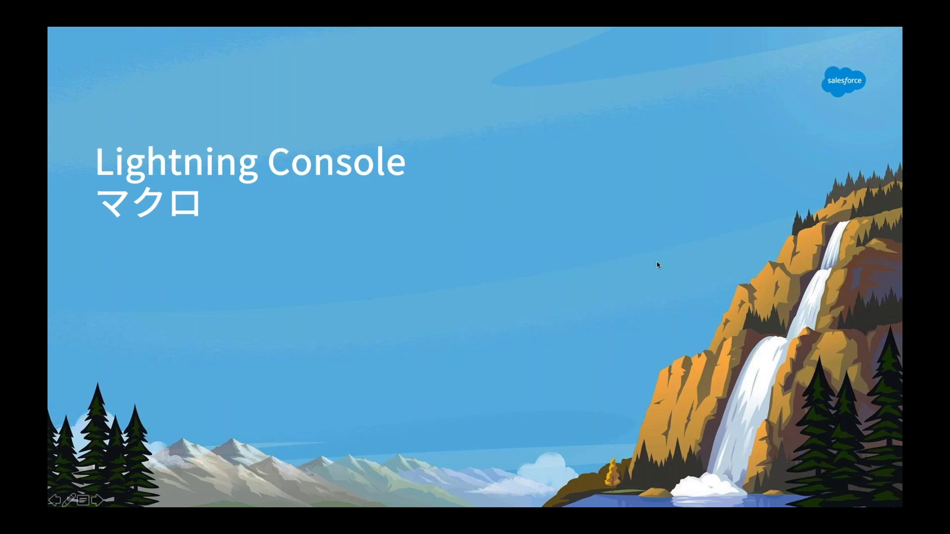
key(Right)
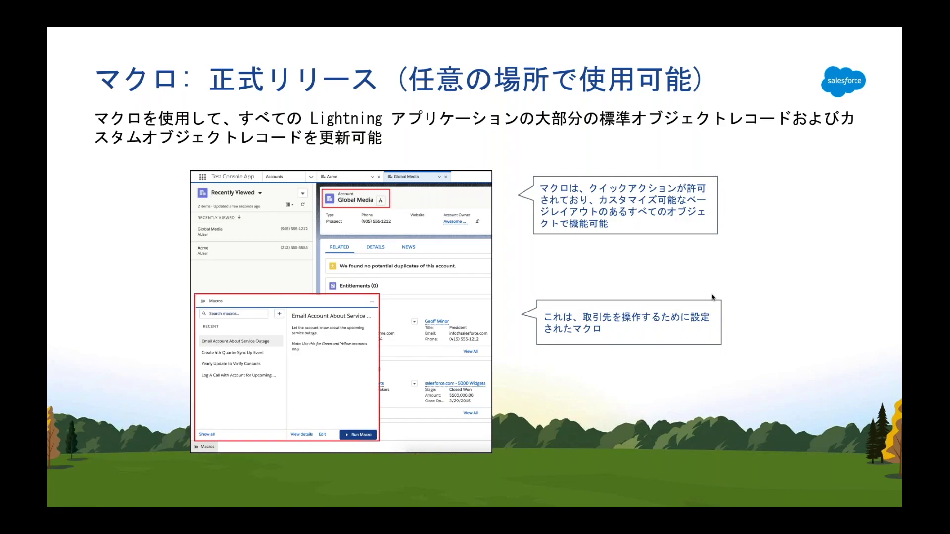
key(Right)
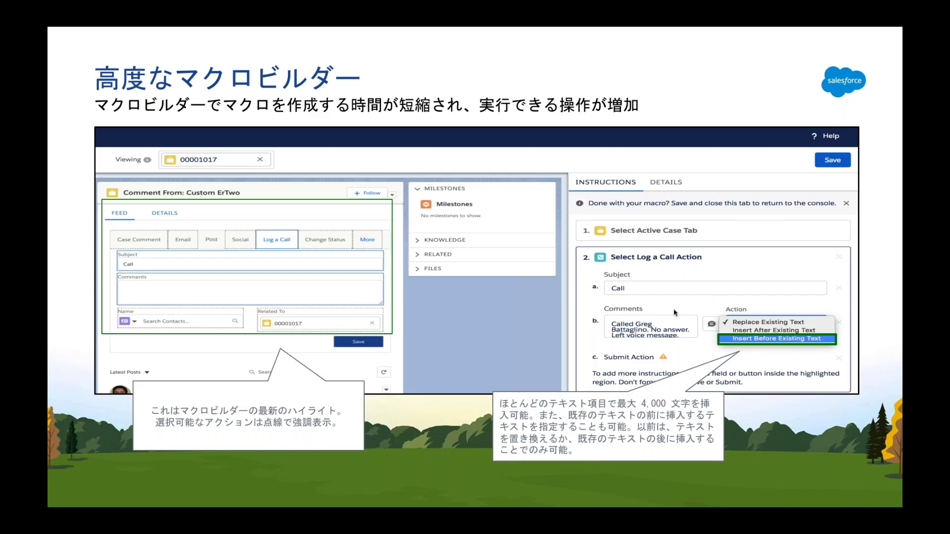
click(542, 334)
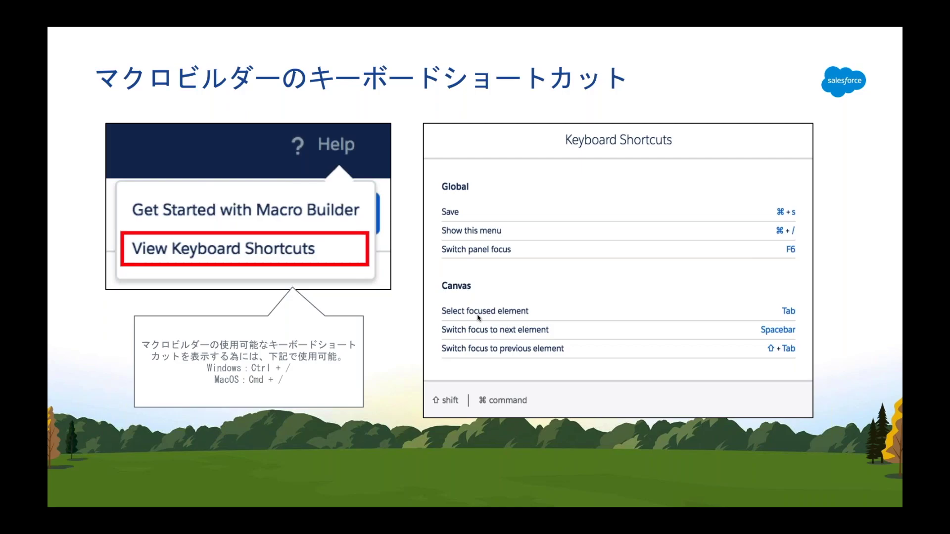
Switch back to Chrome and launch the Spring 18新機能 app.
key(super+Tab)
key(super+Tab)
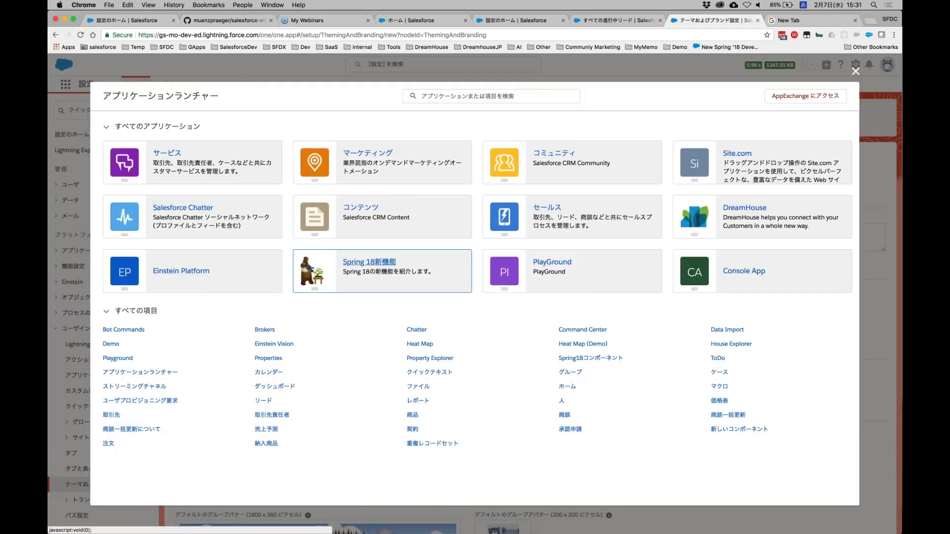
click(387, 261)
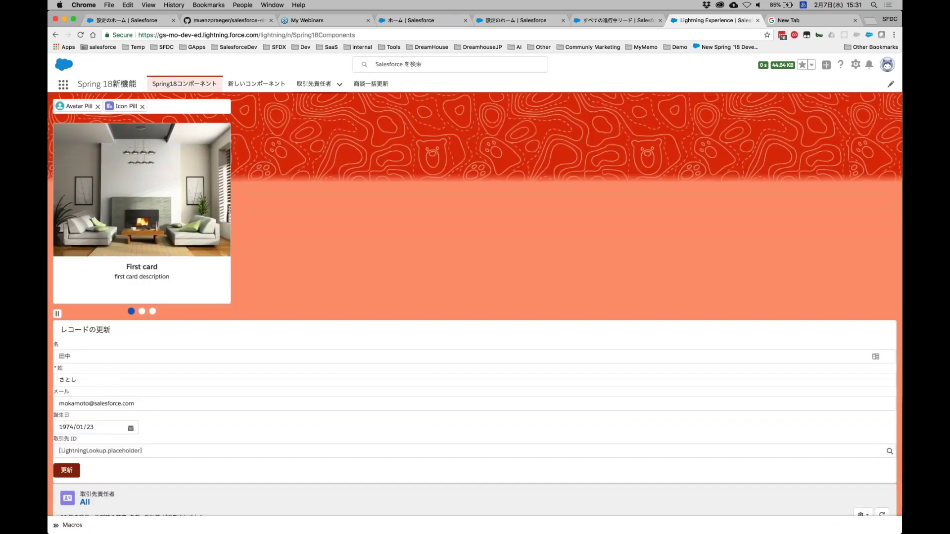
Show the 取引先責任者 list, and open the アプリケーションマネージャ in the org's setup.
click(323, 86)
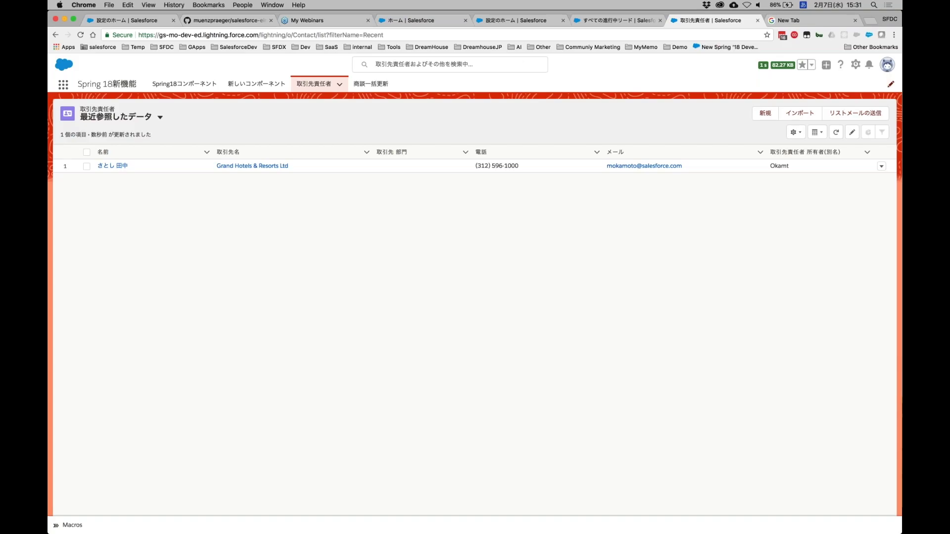
click(855, 65)
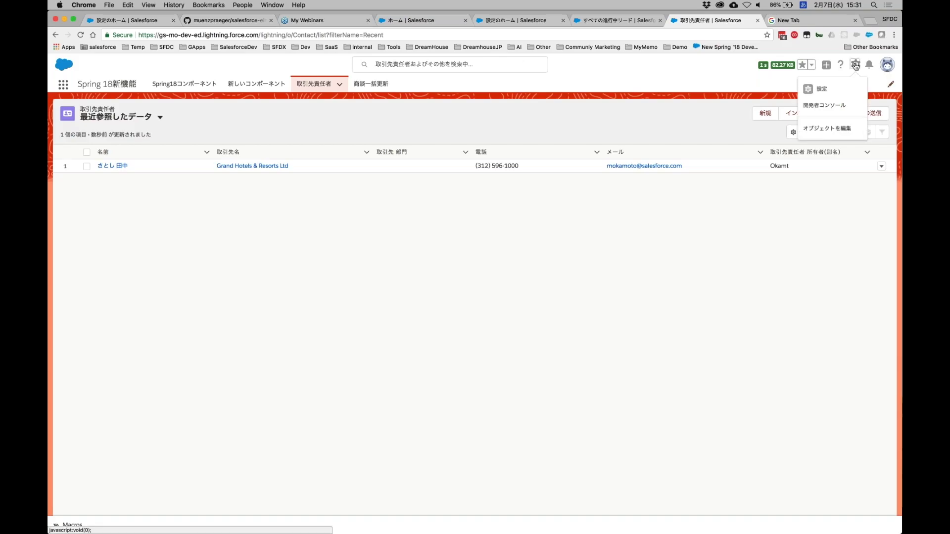
click(818, 90)
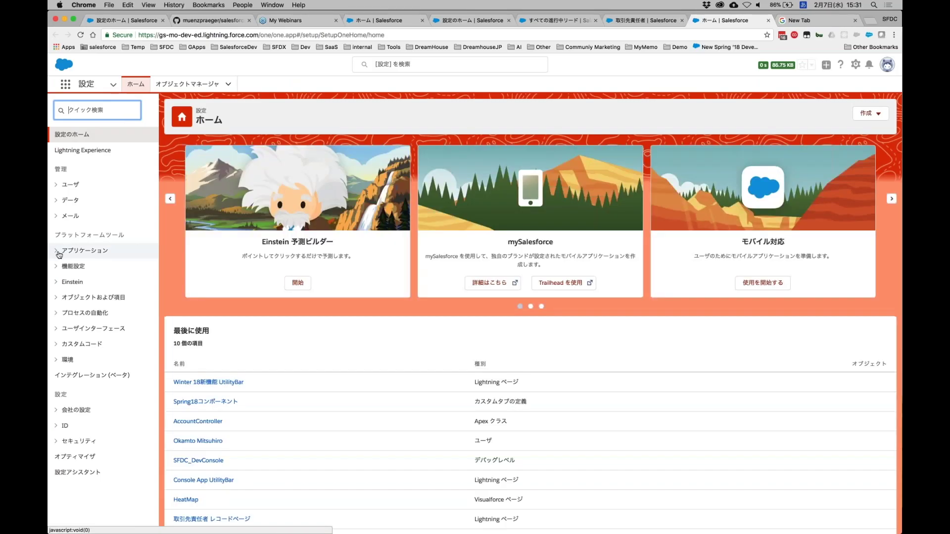
click(60, 251)
click(99, 282)
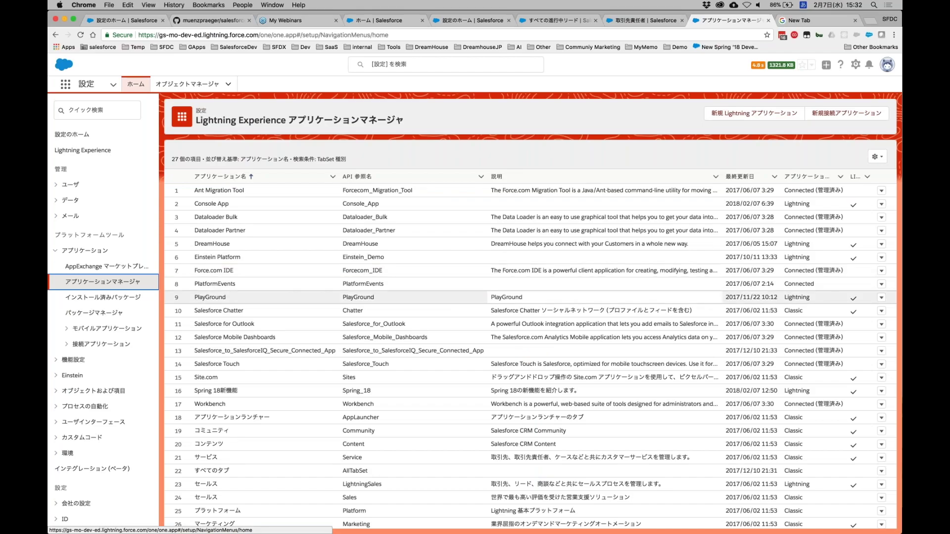
Open the Spring 18新機能 Lightning app for editing from the application list.
scroll(495, 296, down, 1)
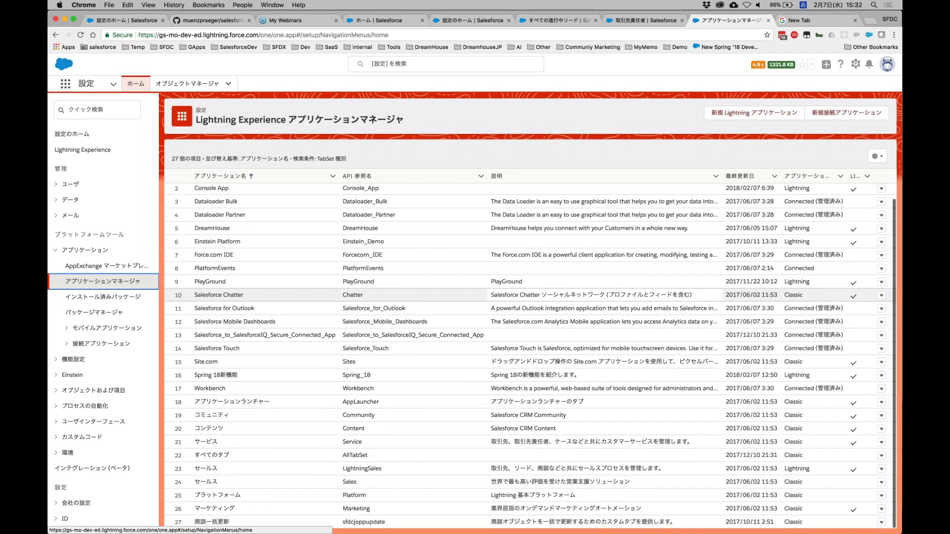
scroll(494, 322, up, 1)
click(881, 380)
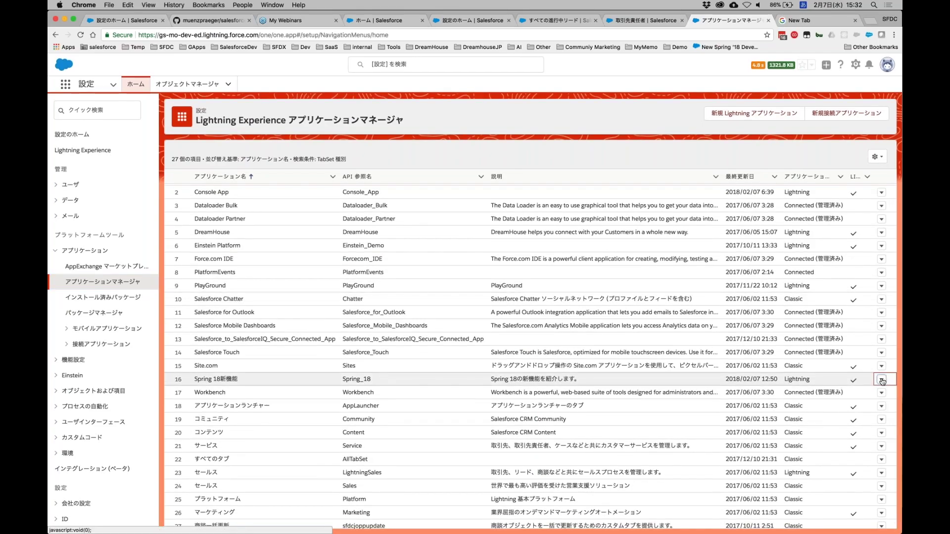
click(853, 396)
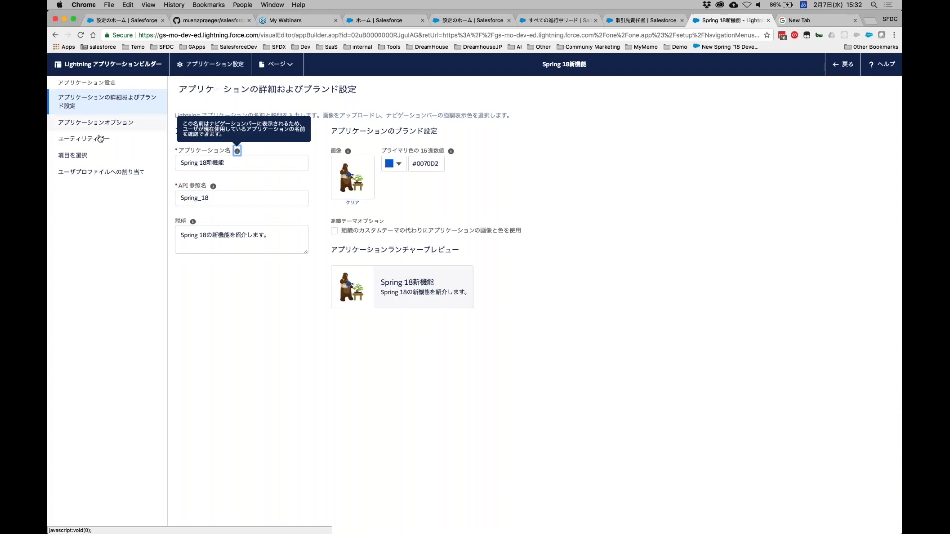
Review the Spring 18新機能 app's navigation style, its Macros utility bar item and its selected navigation items.
click(104, 128)
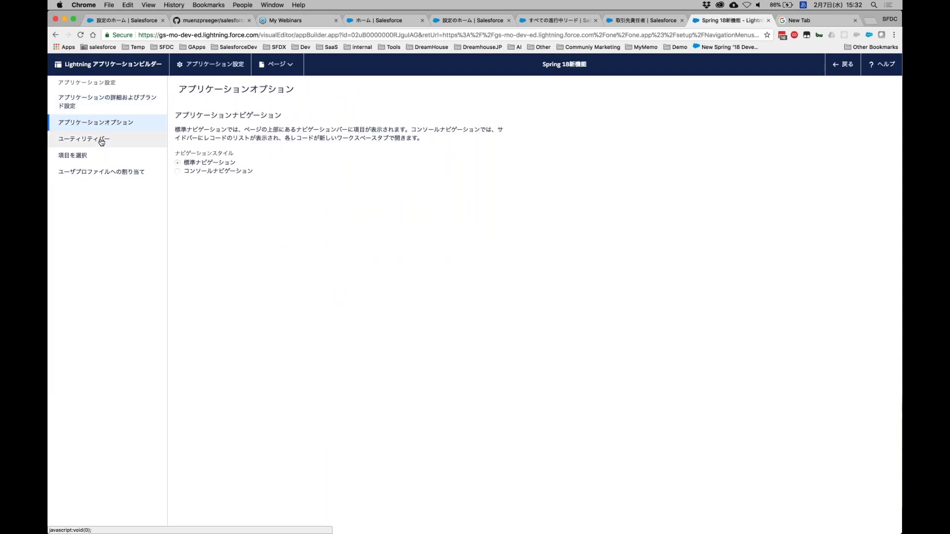
click(101, 141)
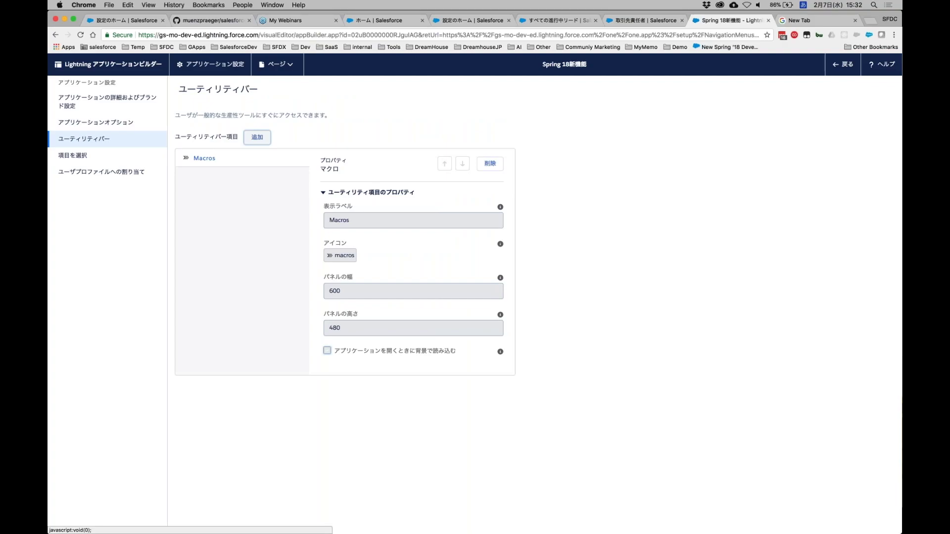
click(109, 163)
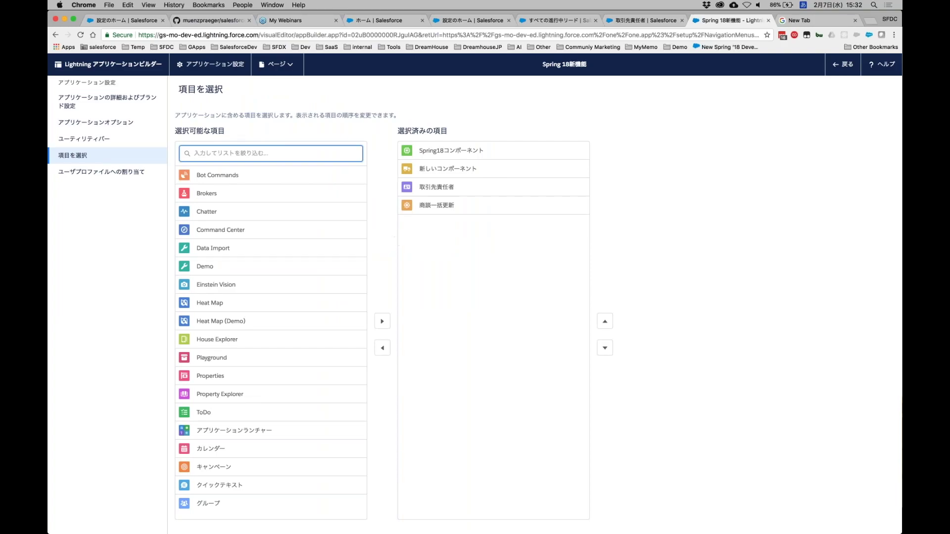
Return to the contact list, open the only listed contact's record and bring up the Macros utility.
click(642, 22)
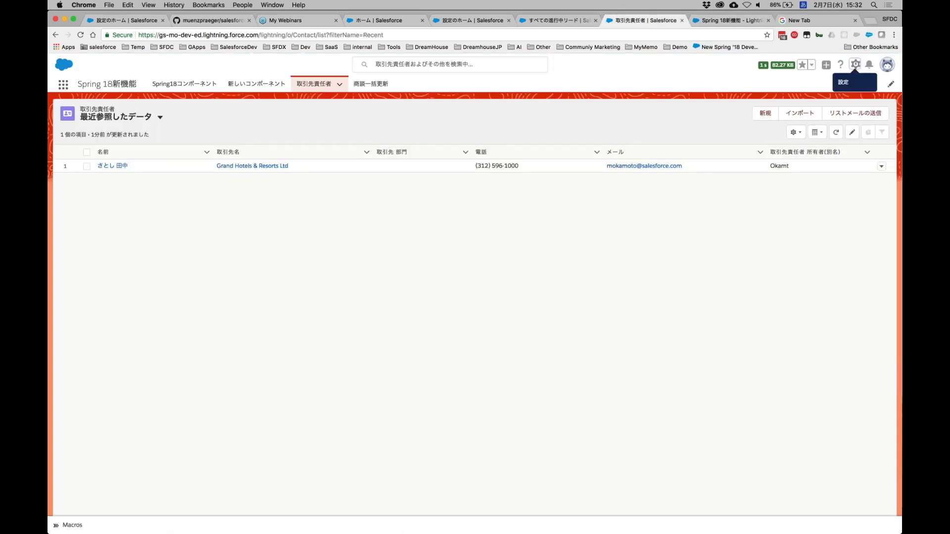
click(117, 168)
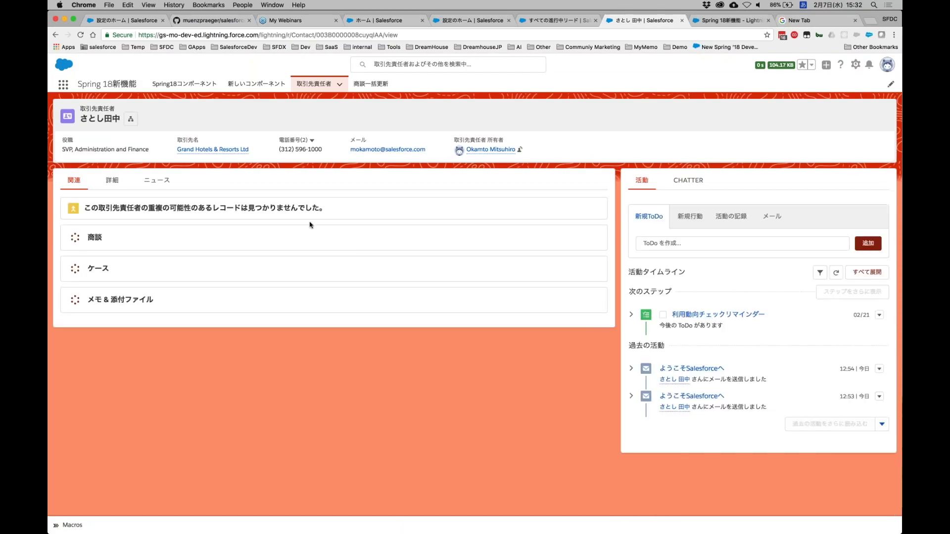
click(76, 527)
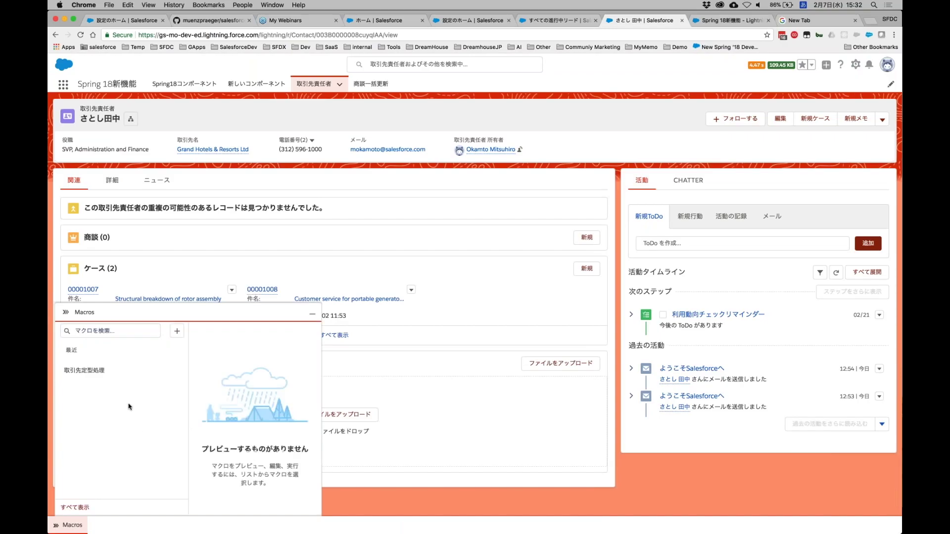
Start a new macro and name it 新規取引先デフォルト処理.
click(175, 335)
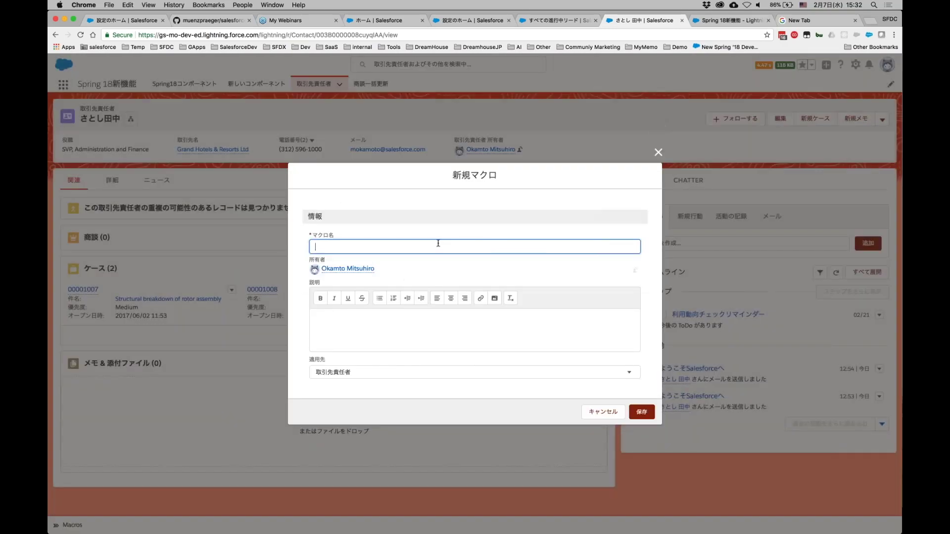
text(toshinkitorihikisaki)
key(space)
key(Return)
text(defofuroto)
key(BackSpace)
key(BackSpace)
key(BackSpace)
text(ruto)
key(Tab)
text(shor)
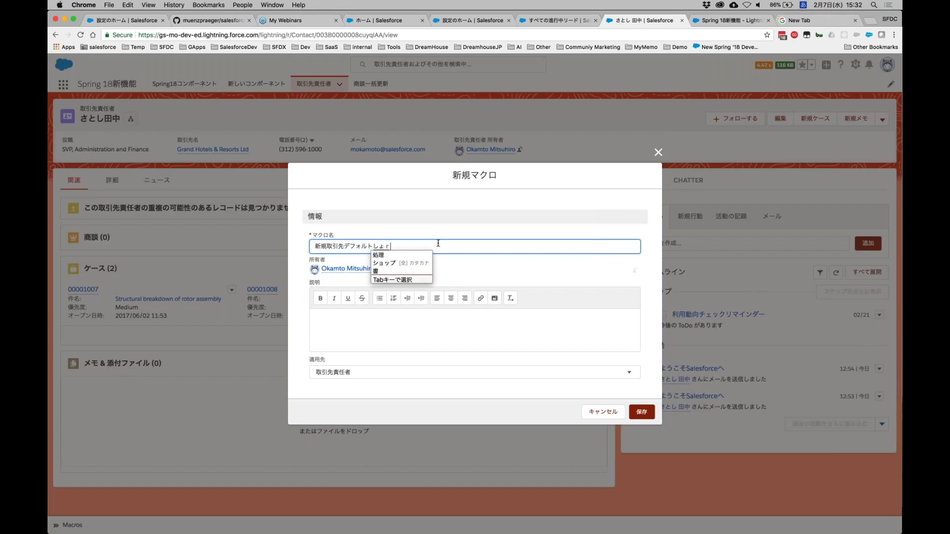
key(Tab)
key(Return)
Enter 新規取引先デフォルト処理 as the macro's description and save the macro.
click(426, 337)
text(新規取引先デフォルト処理)
click(642, 411)
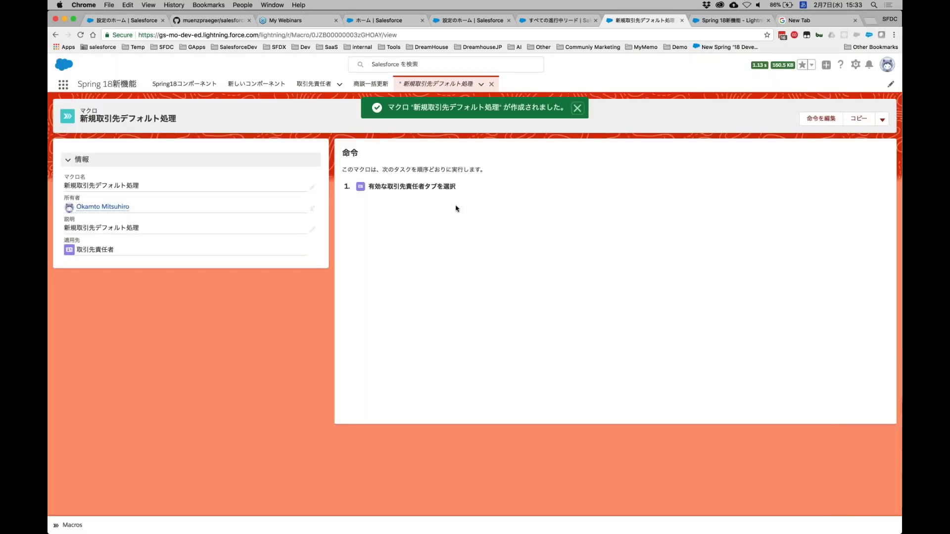
Open the macro's instructions for editing and add an email action that applies the Welcomeメール template and sends the message.
click(829, 119)
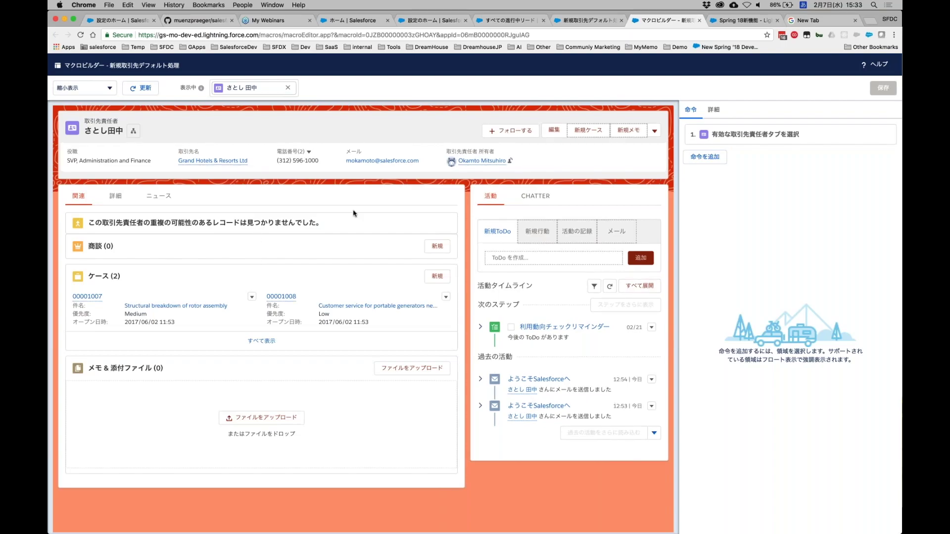
click(617, 237)
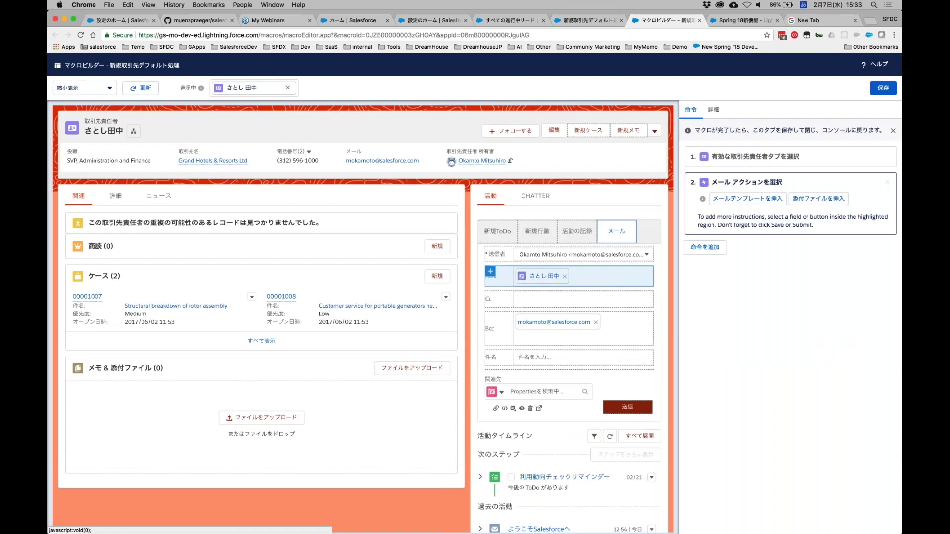
click(751, 199)
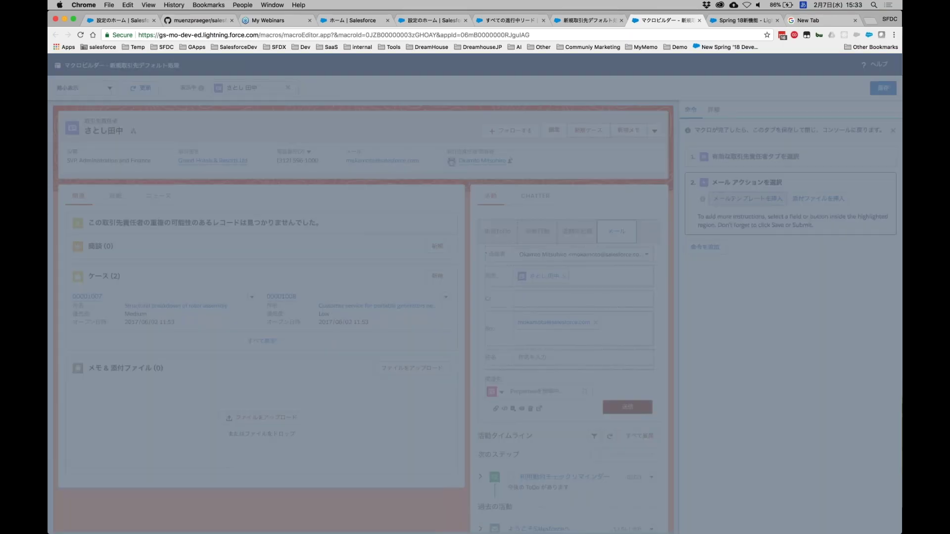
click(341, 296)
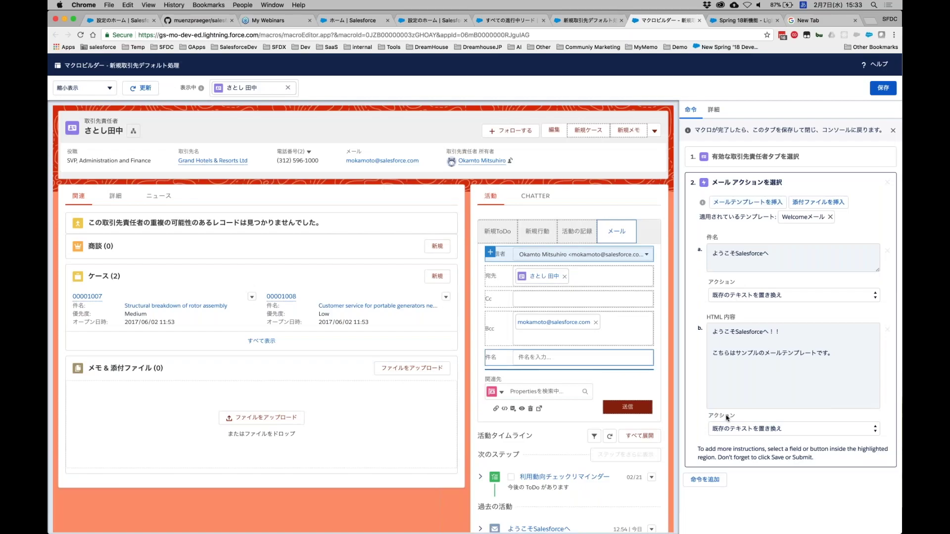
click(627, 406)
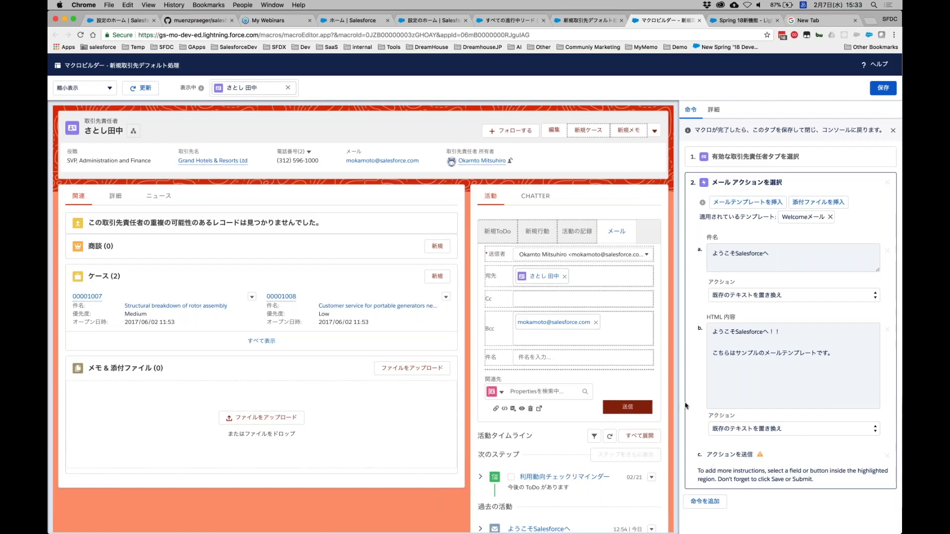
Add a 新規ToDo action as the macro's third instruction, with the subject フォロー.
click(705, 501)
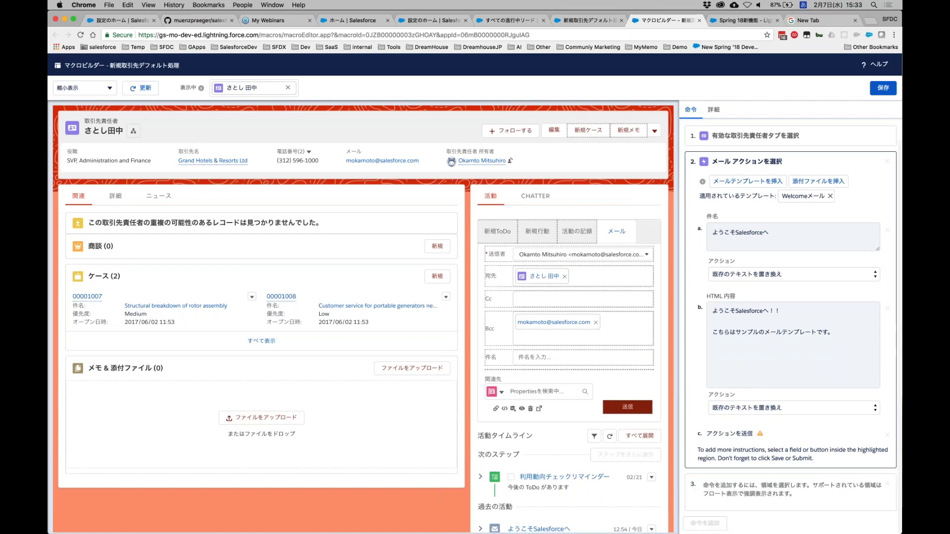
click(504, 236)
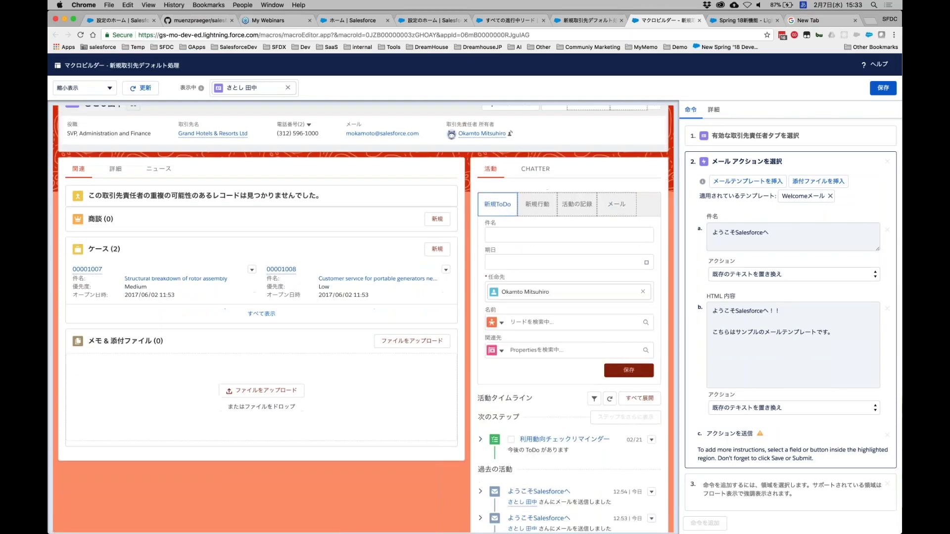
click(730, 473)
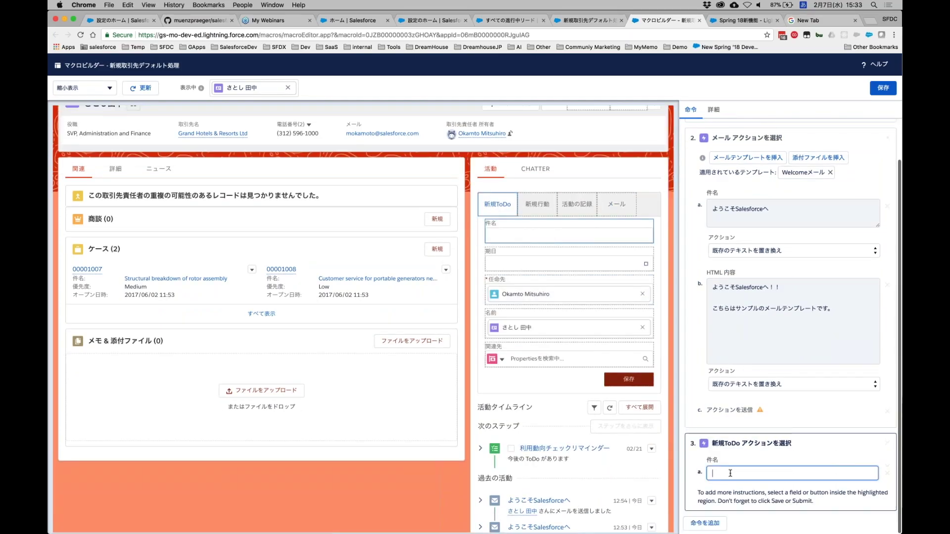
text(foro-)
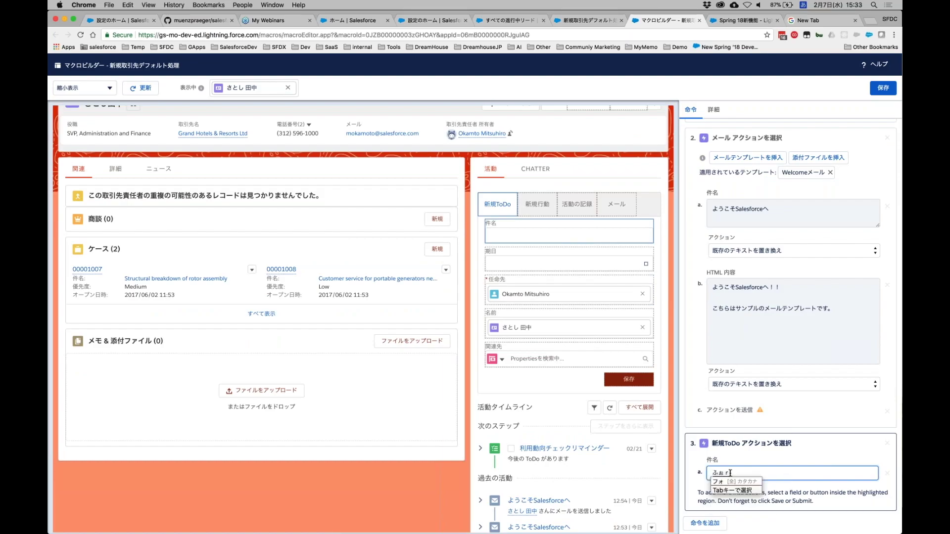
key(space)
key(Return)
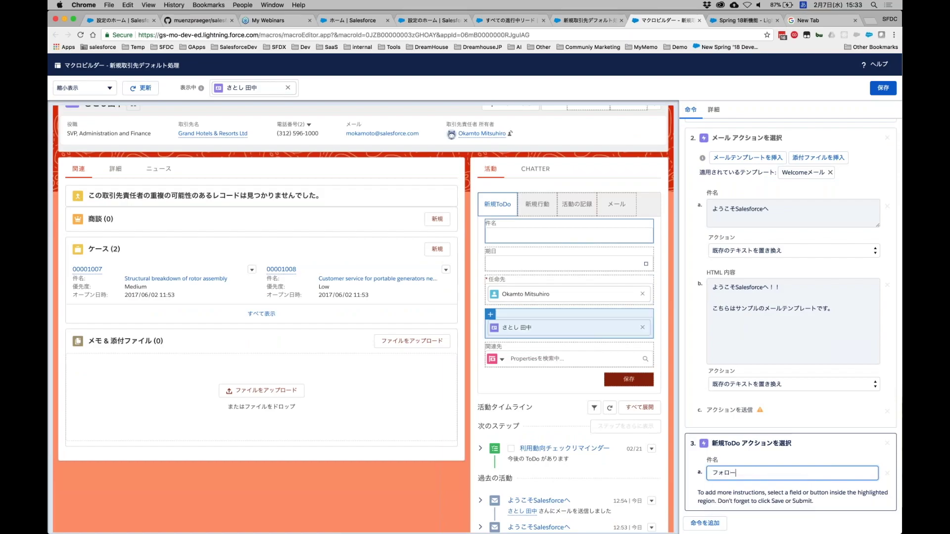
Set the macro ToDo's due date to 2018/02/28 and add the instruction that submits it.
click(569, 259)
click(731, 474)
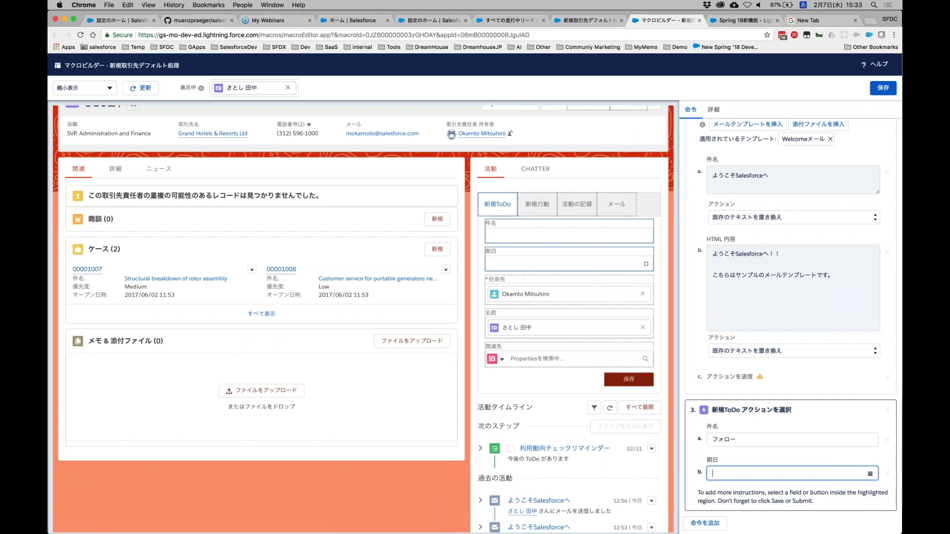
click(768, 493)
click(610, 380)
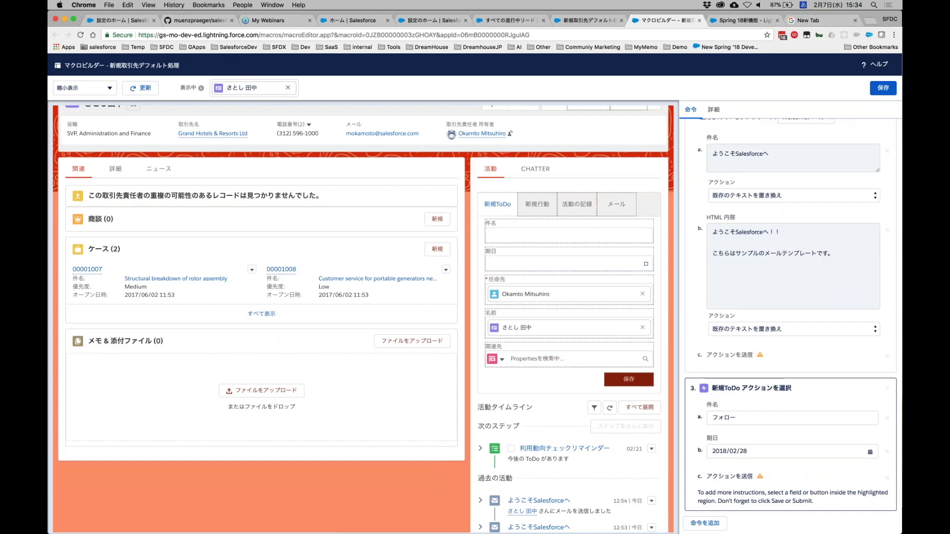
Add a 活動の記録 action with its コメント field to the macro, check the quick text option, and include the action's submission.
click(705, 523)
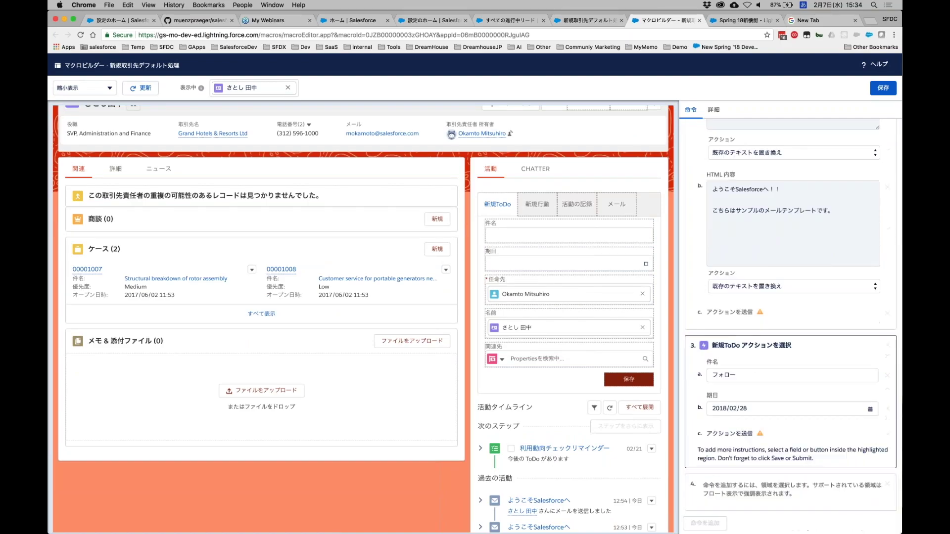
click(566, 208)
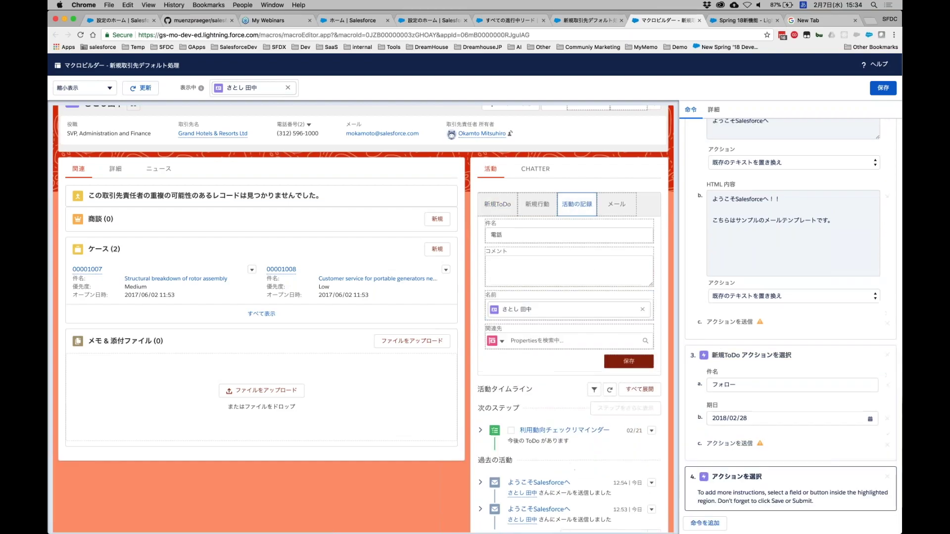
click(558, 273)
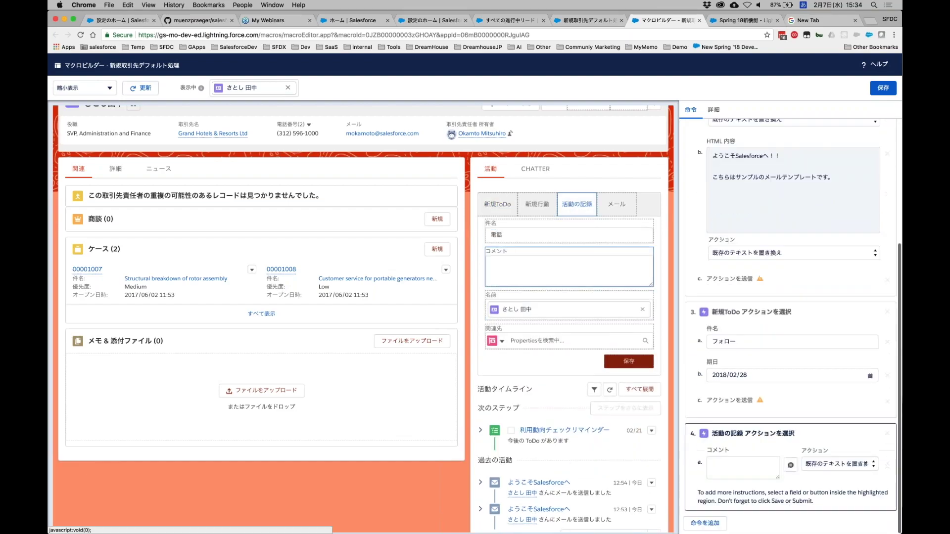
click(791, 467)
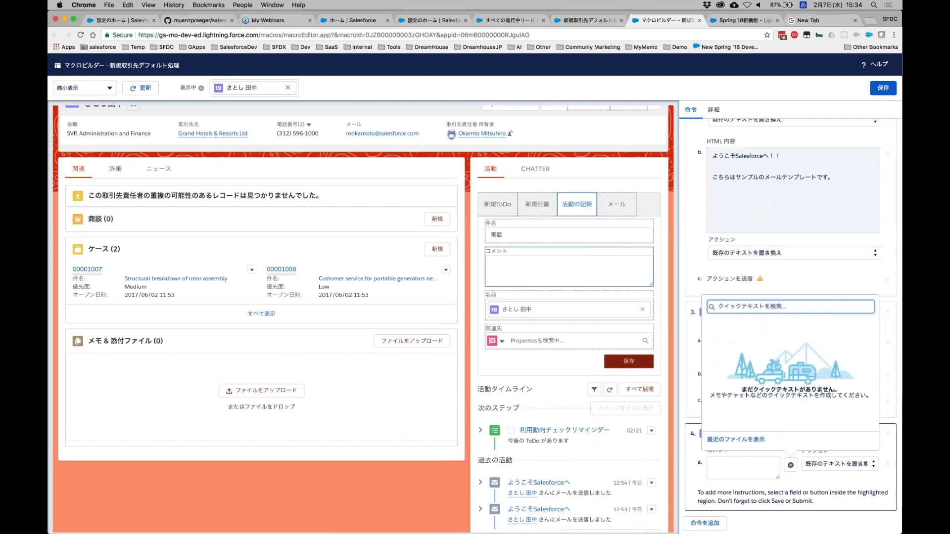
click(791, 466)
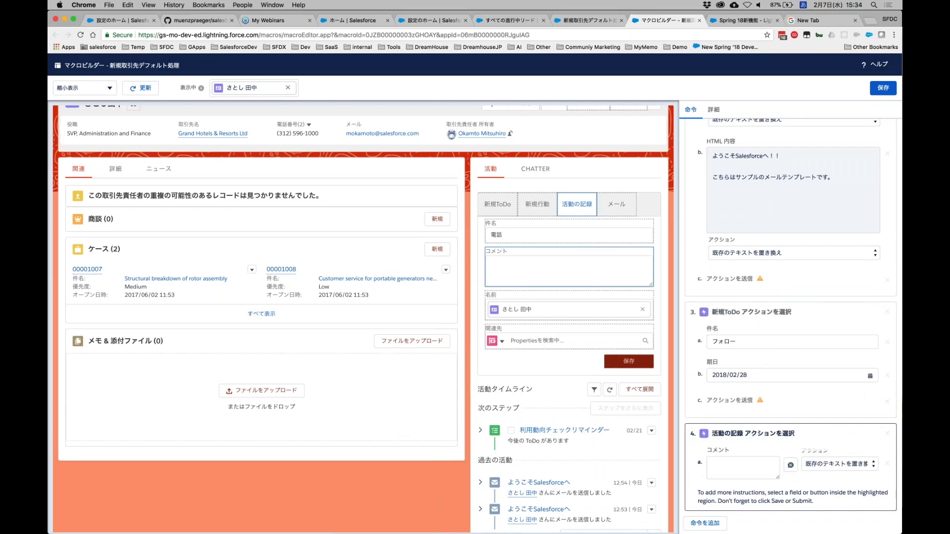
click(705, 523)
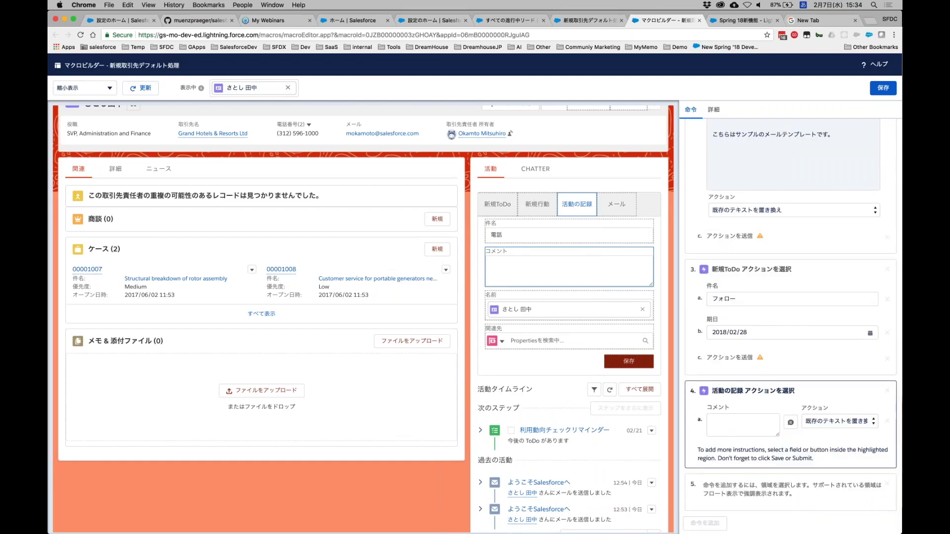
click(622, 363)
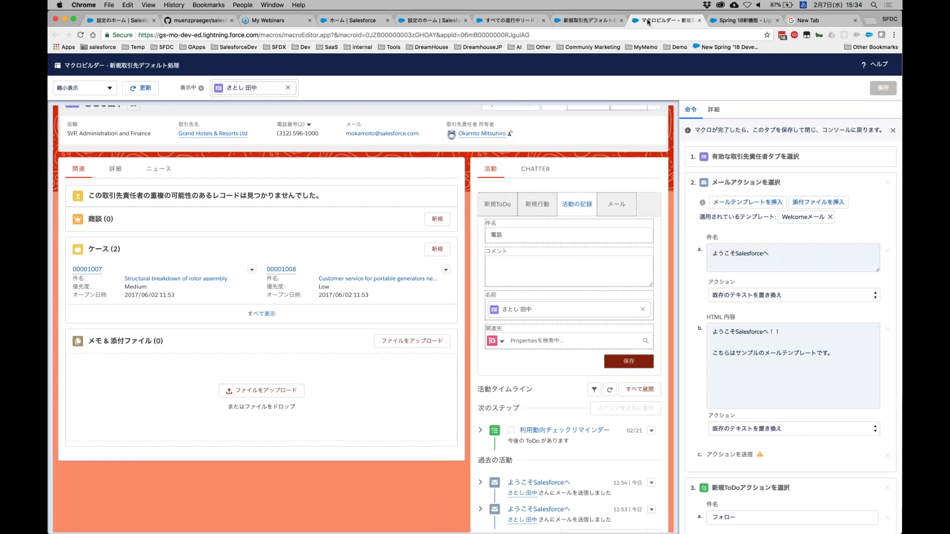
Close the macro builder and the macro record page, and switch to the すべての進行中リード list.
key(super+w)
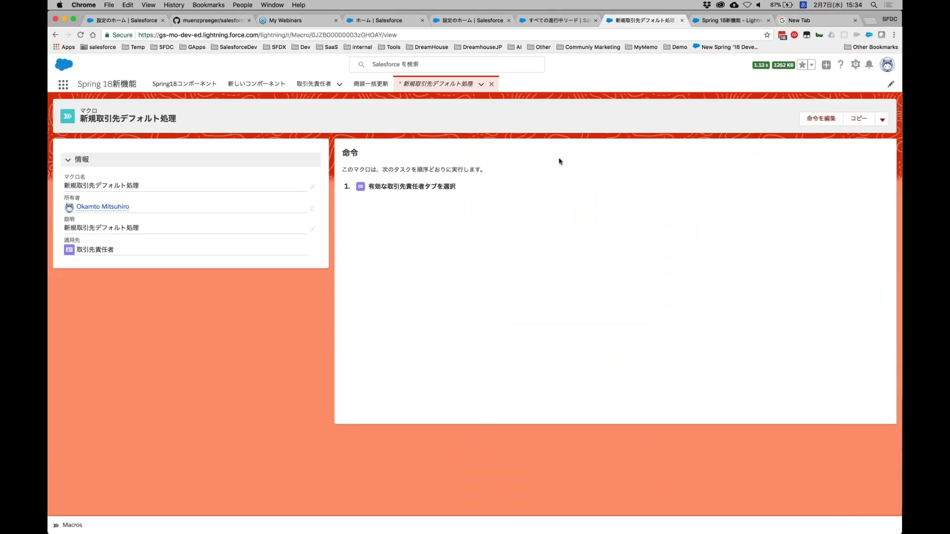
key(super+w)
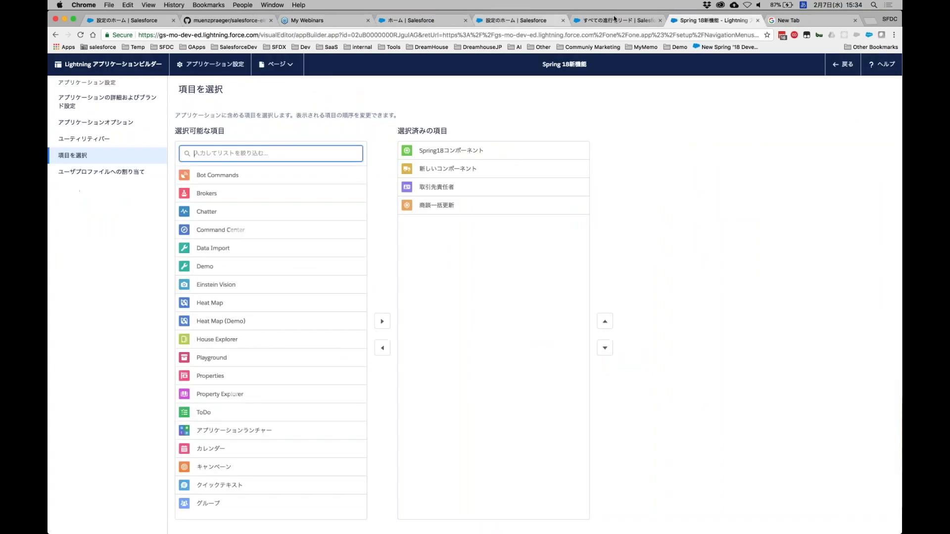
click(614, 22)
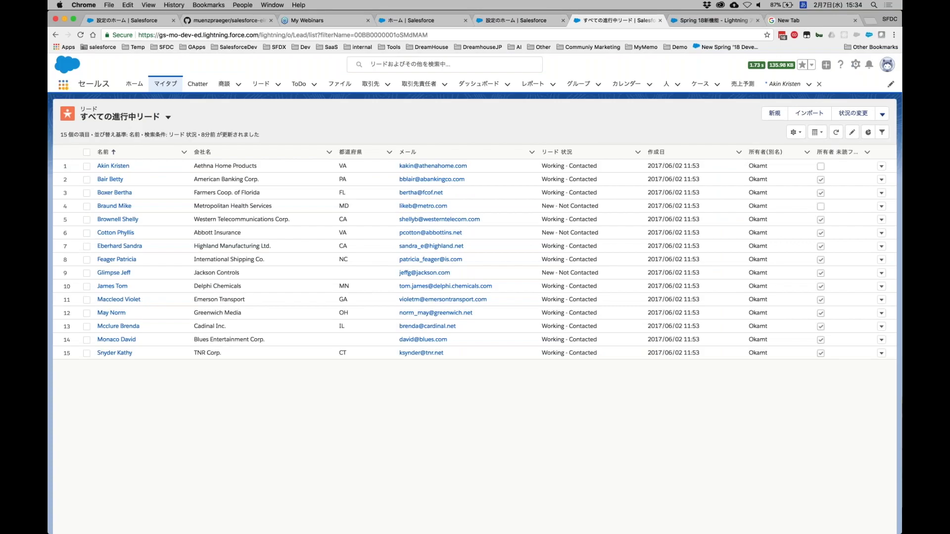
Launch the Spring 18新機能 application and open the first contact's record from its 取引先責任者 list.
click(63, 84)
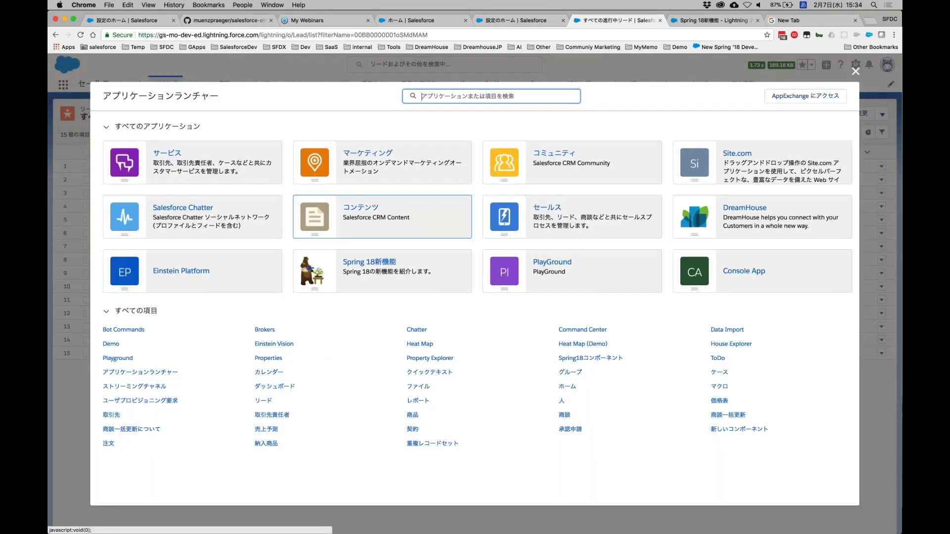
click(375, 266)
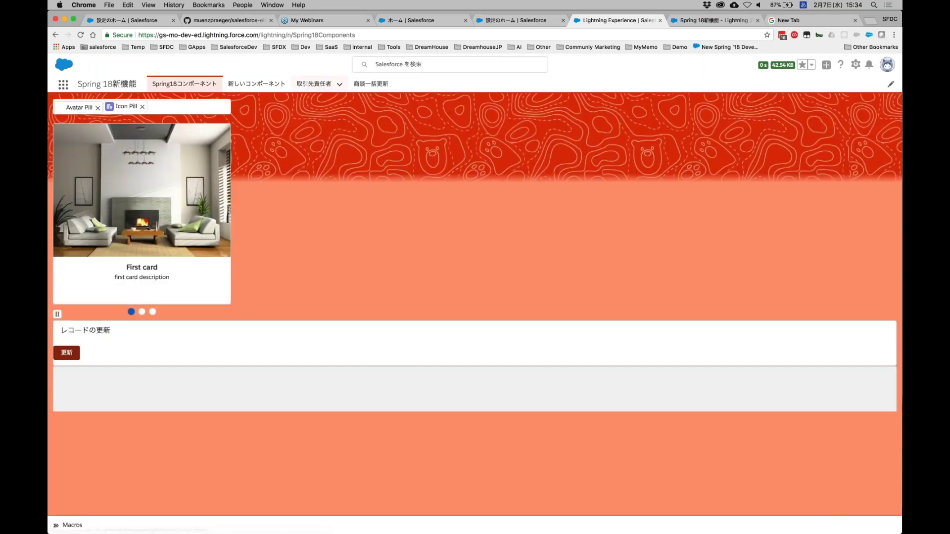
click(314, 84)
click(113, 166)
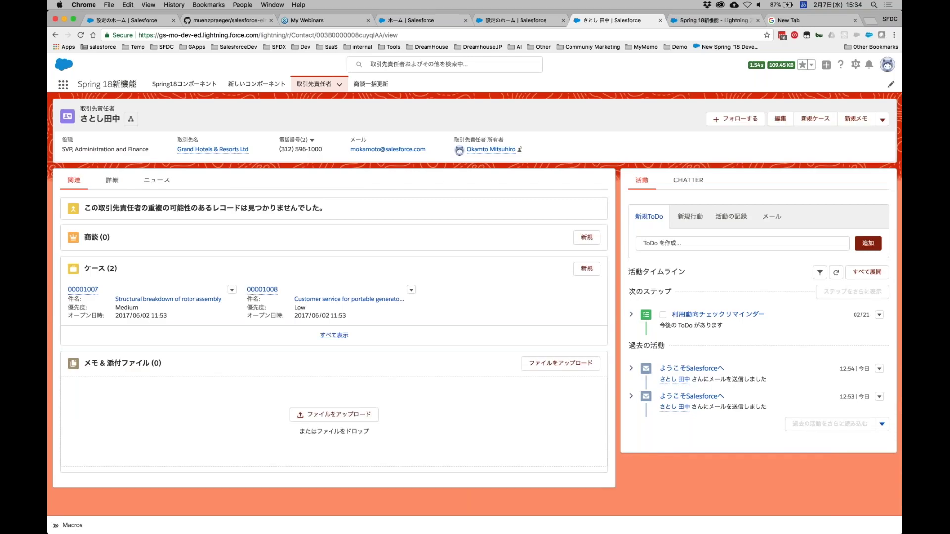
Run the 新規取引先デフォルト処理 macro on the contact, minimize the Macros utility, and review the record's 詳細 and 関連 information.
click(116, 372)
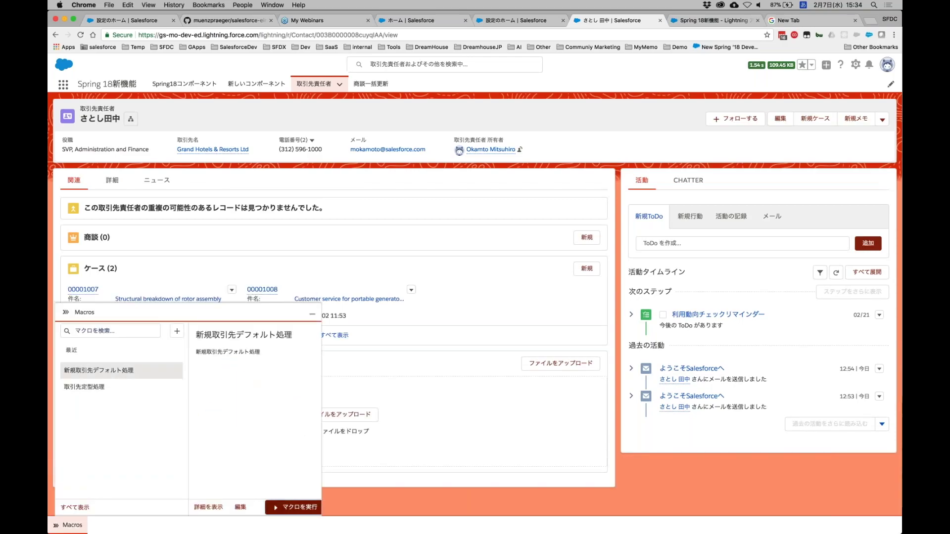
click(293, 507)
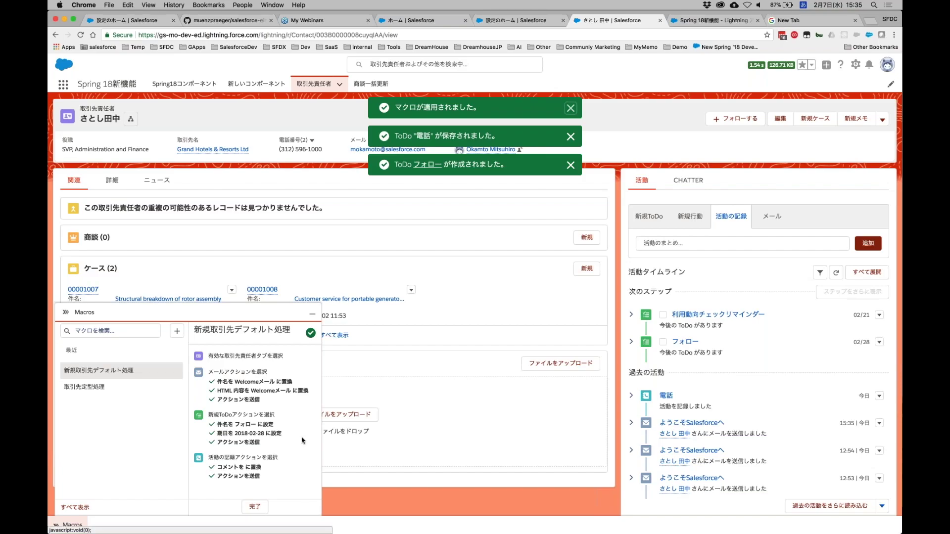
click(255, 507)
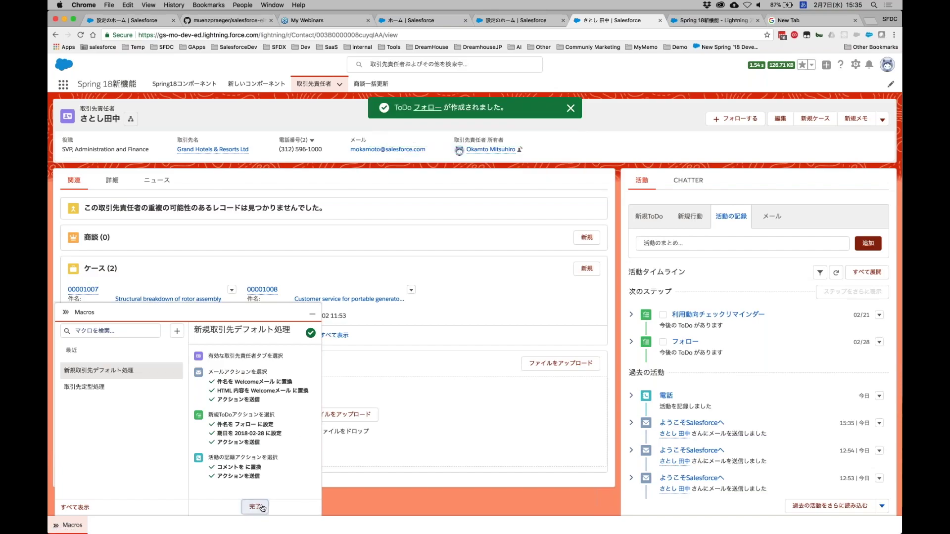
click(312, 314)
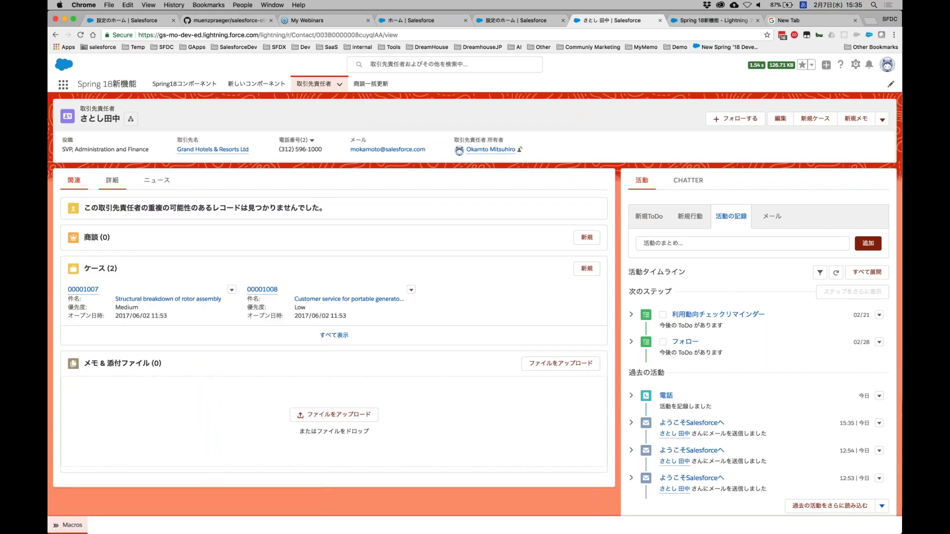
click(112, 180)
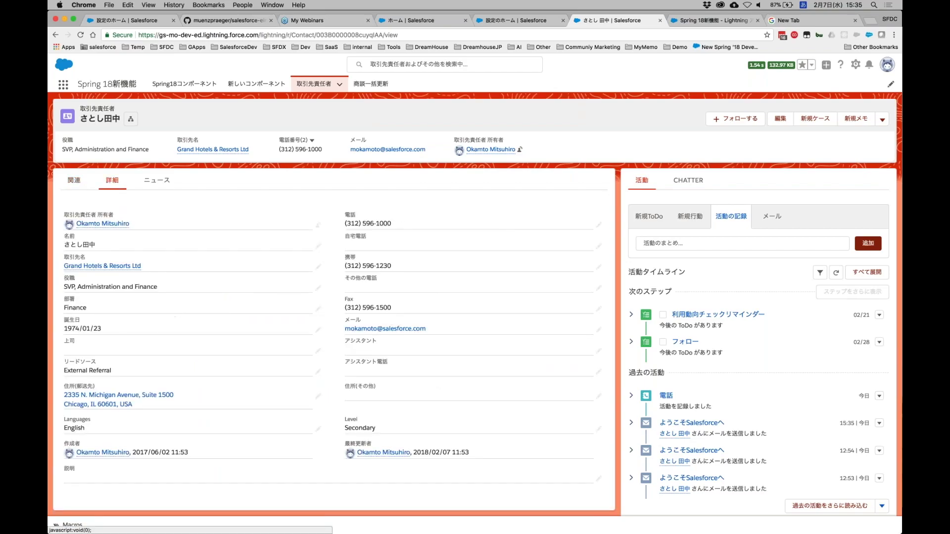
click(75, 180)
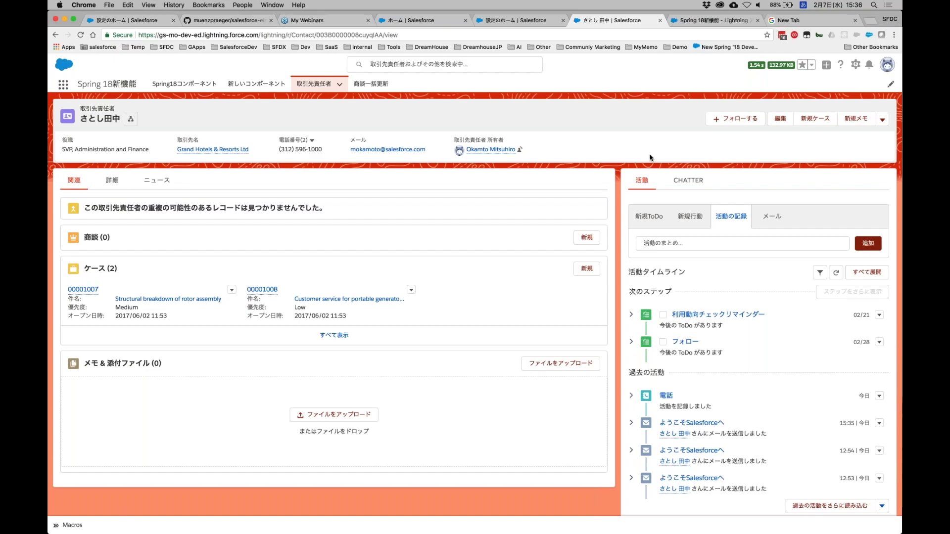
key(super+Tab)
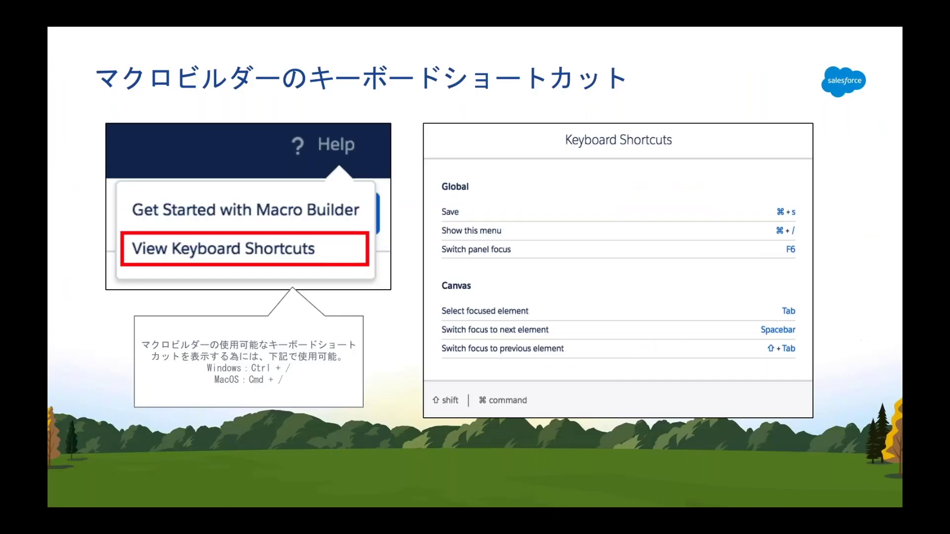
key(Right)
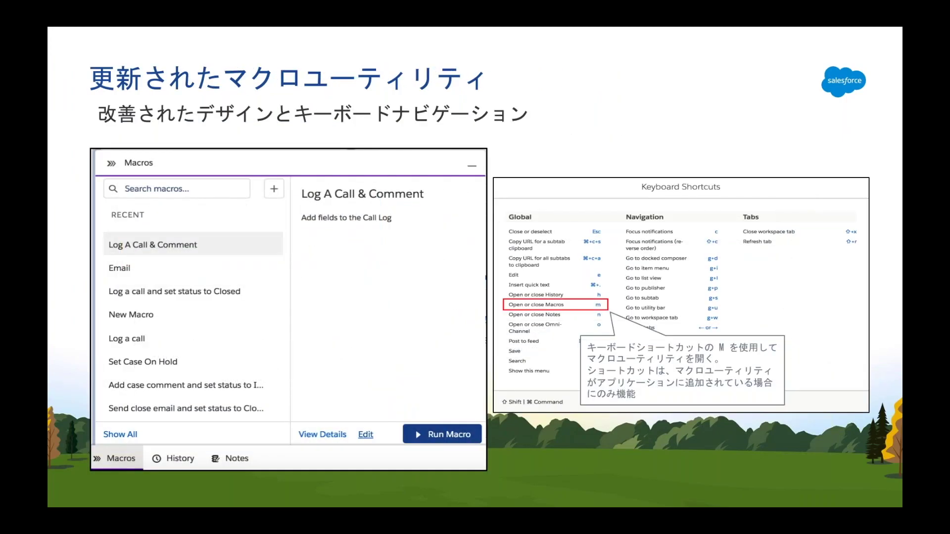
key(Right)
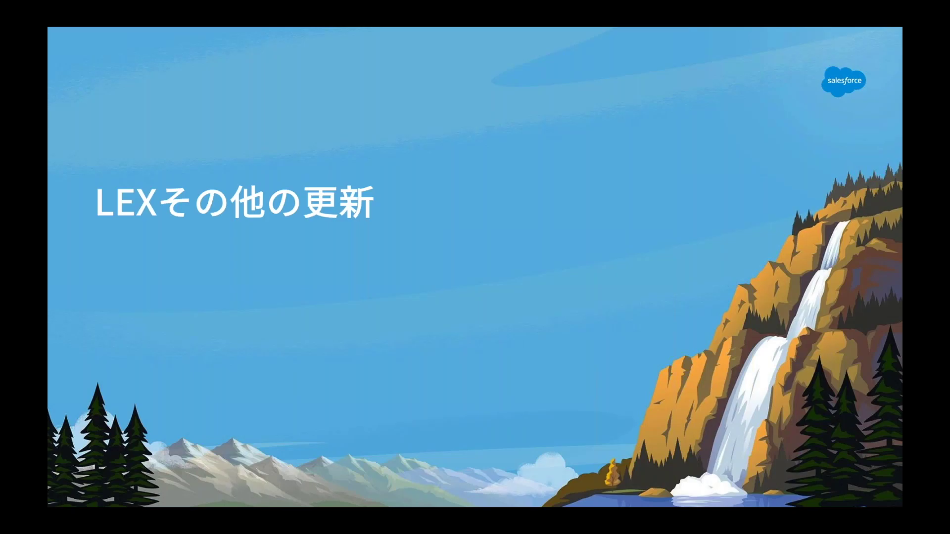
key(Right)
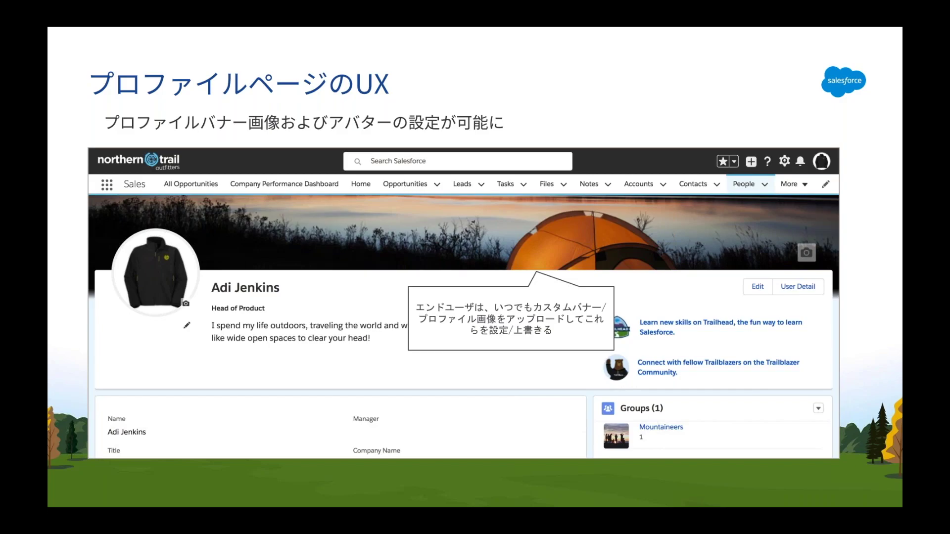
key(Right)
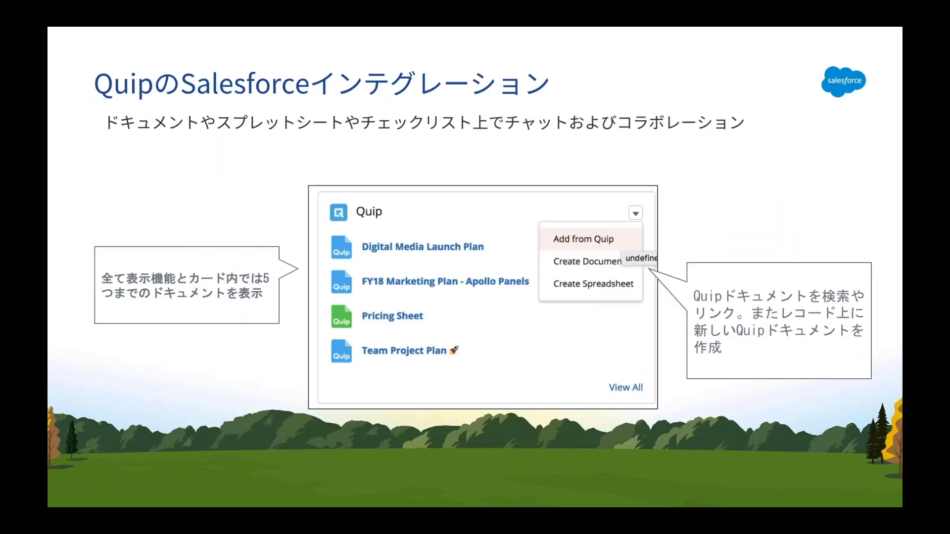